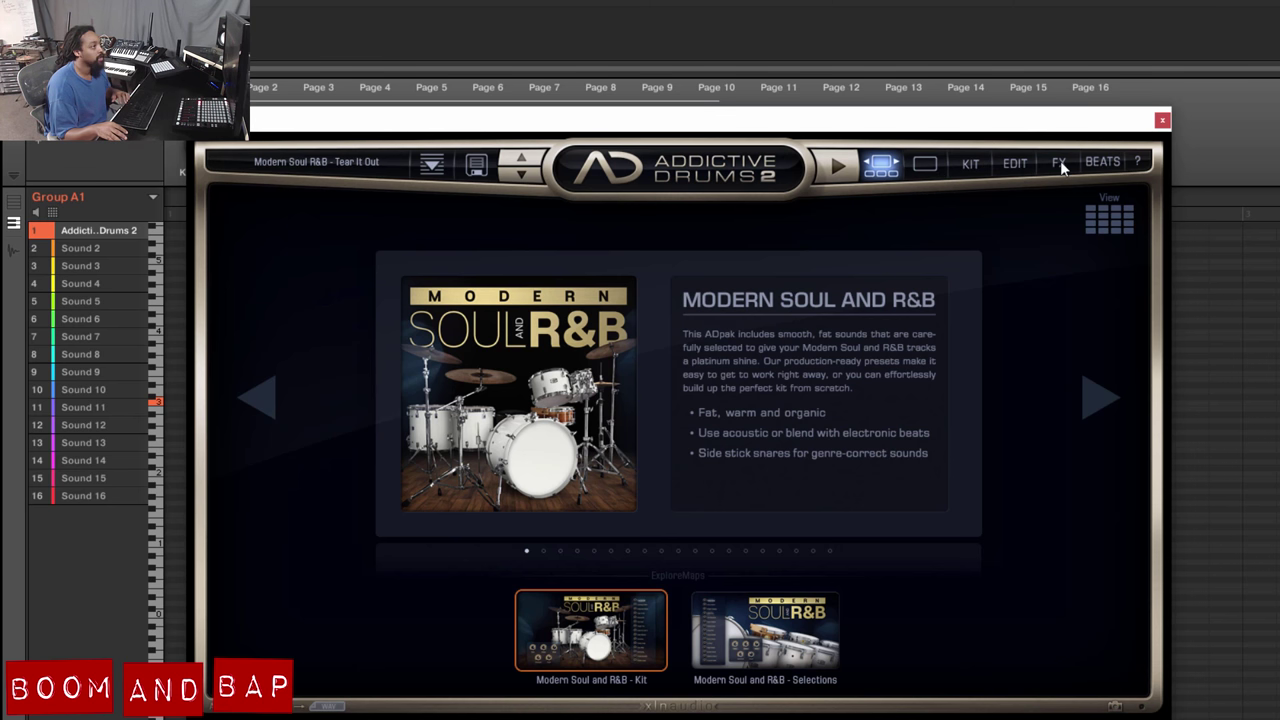
Step: Open the Map Window, review the available map presets, and cancel out of it
left_click(1135, 160)
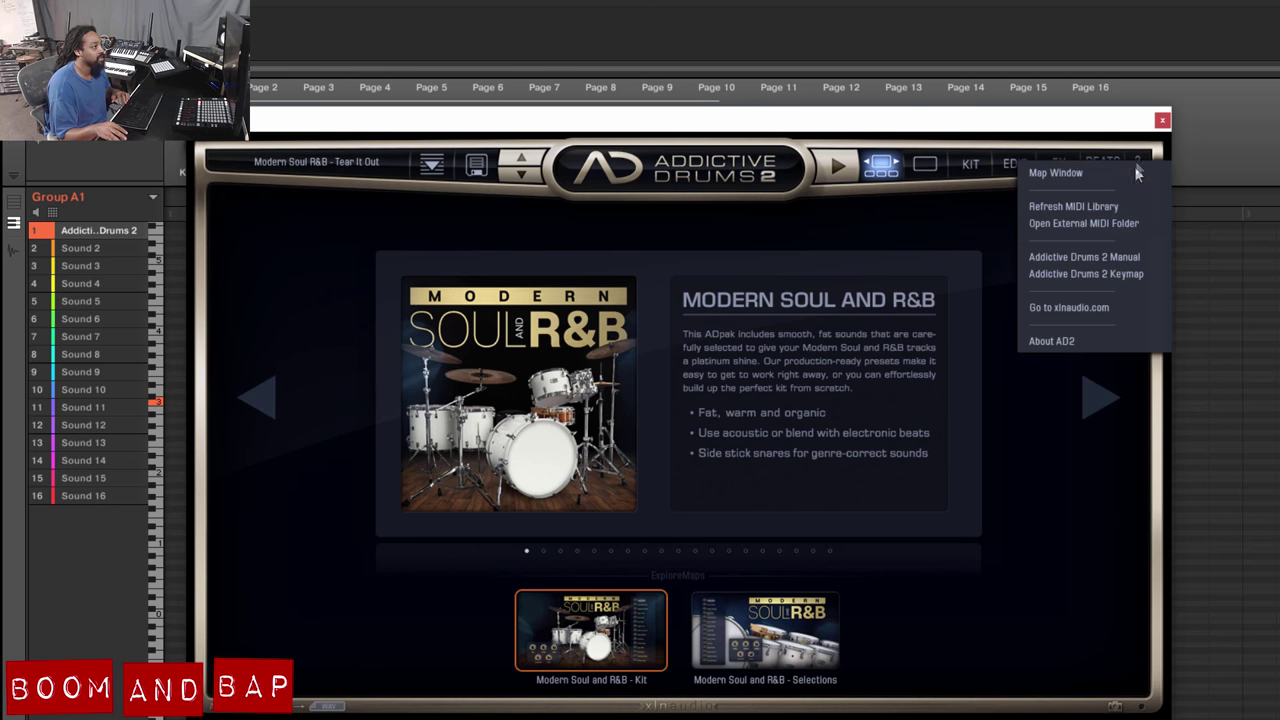
left_click(1091, 175)
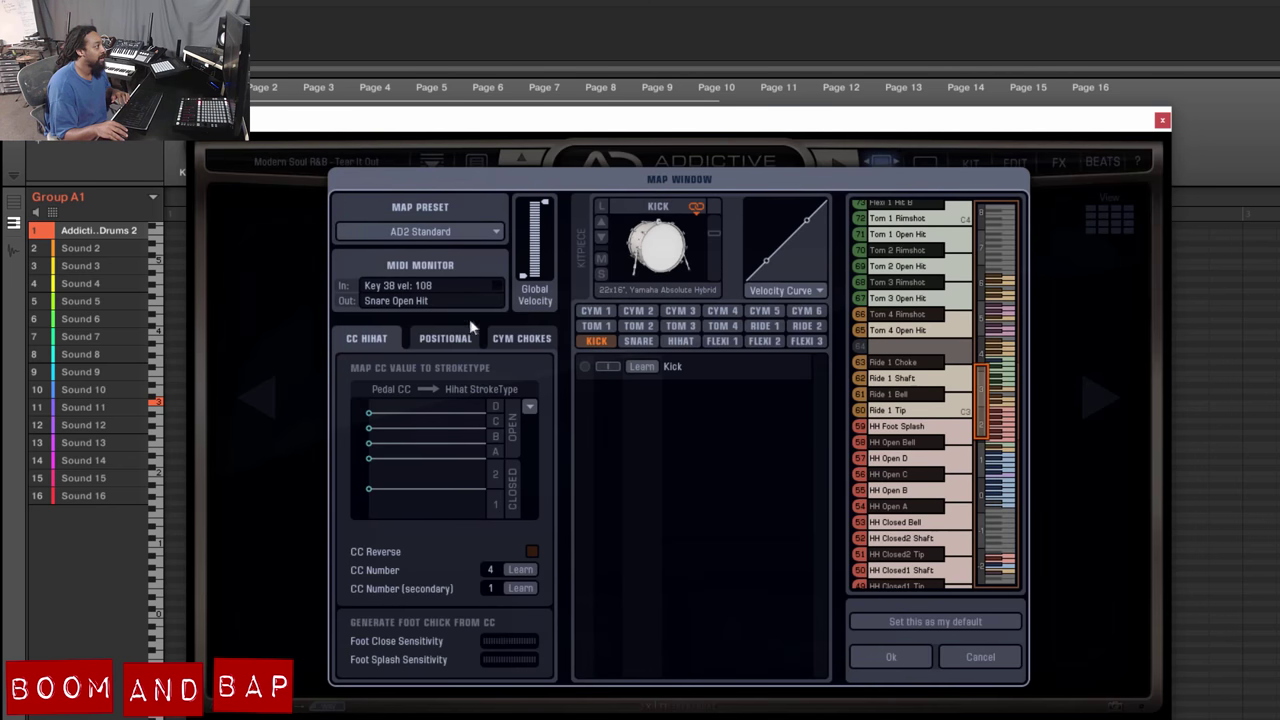
left_click(491, 230)
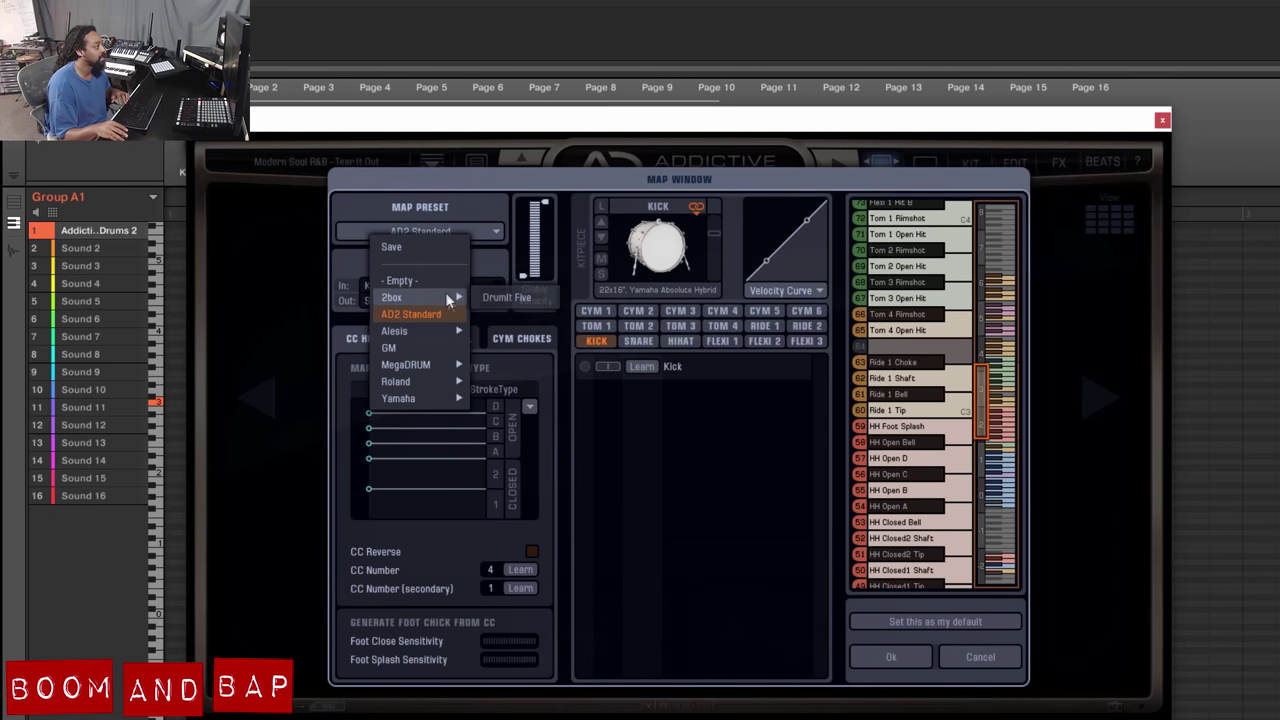
mouse_move(432, 328)
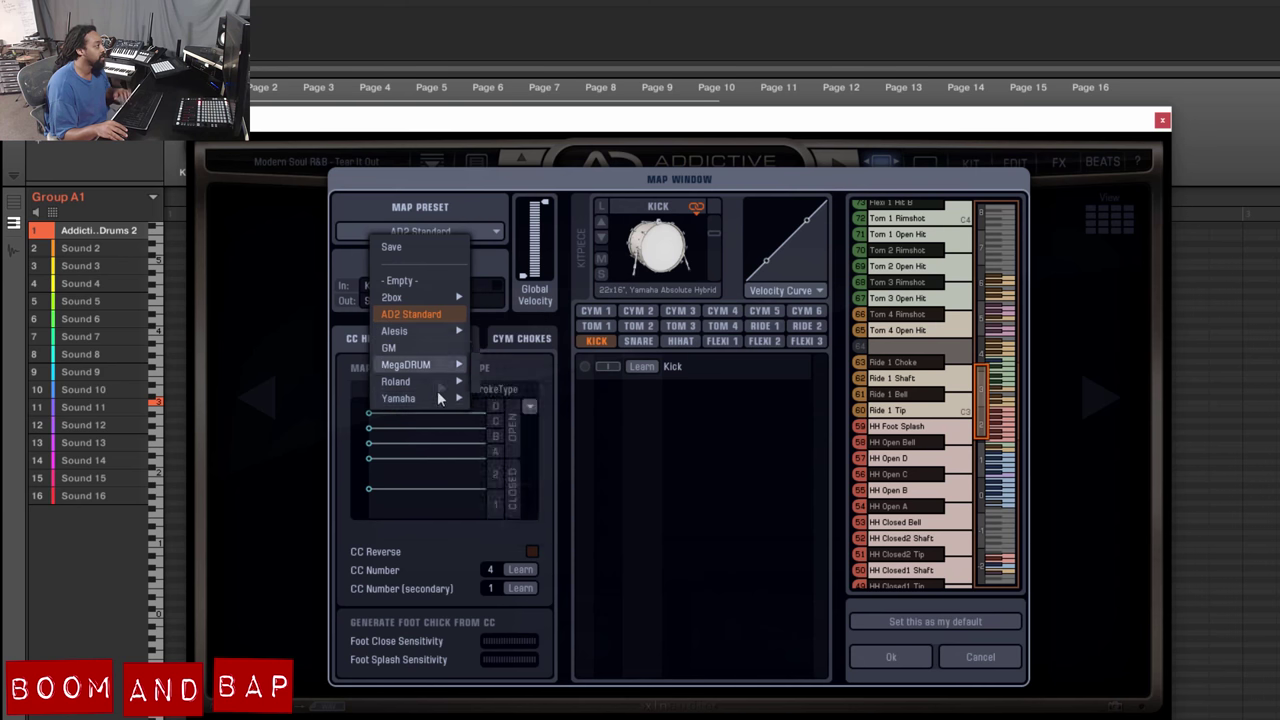
left_click(623, 181)
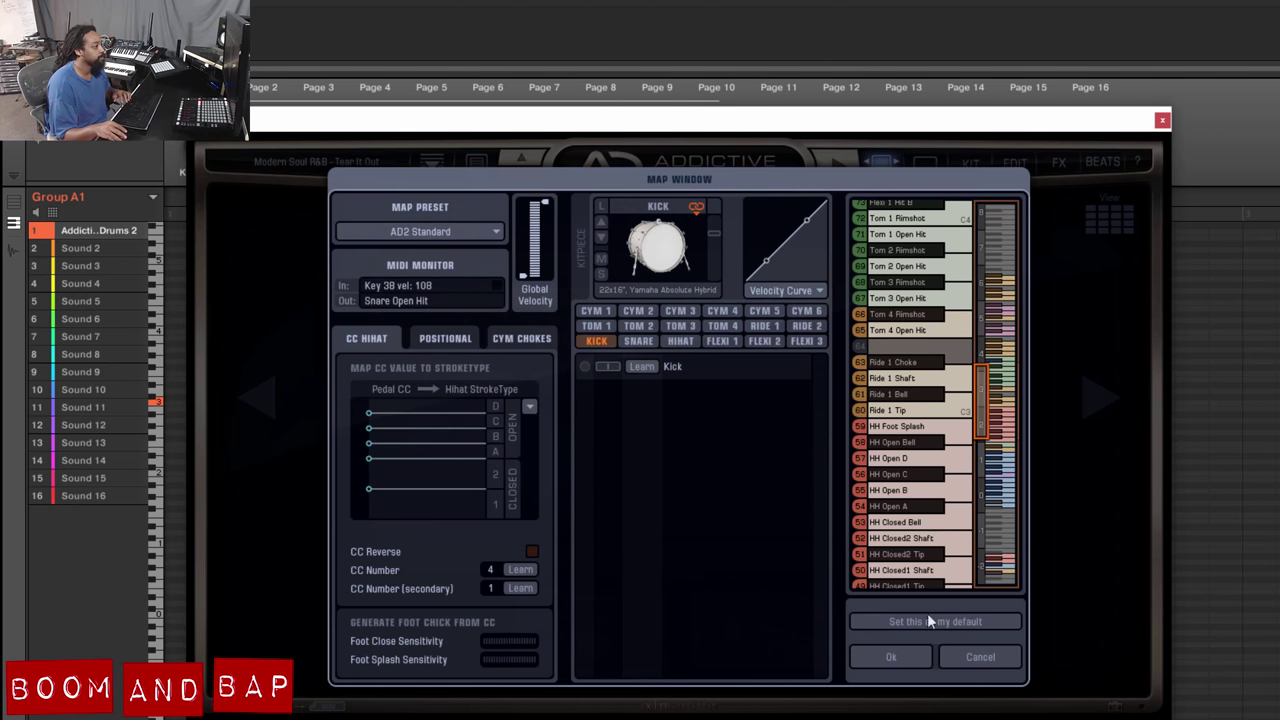
left_click(990, 657)
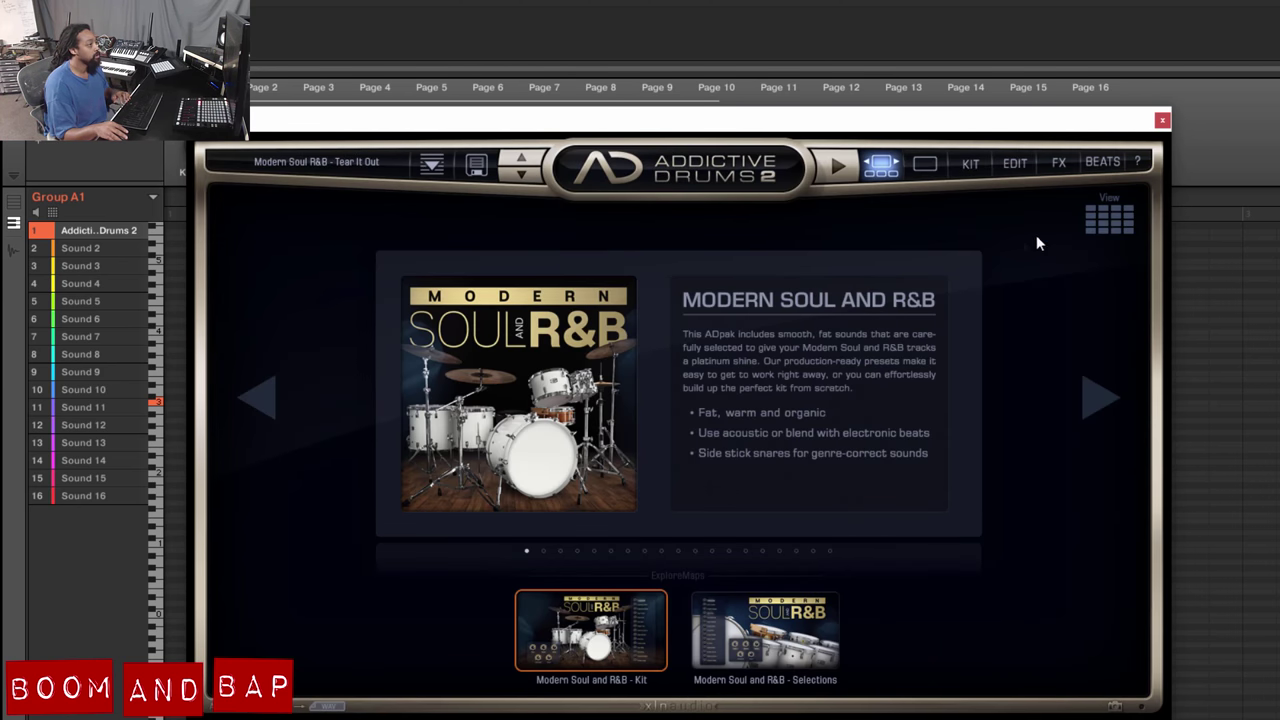
Step: Browse the neighbouring ADpaks and the grid of all ExploreMaps, returning to the Modern Soul and R&B page
left_click(1094, 401)
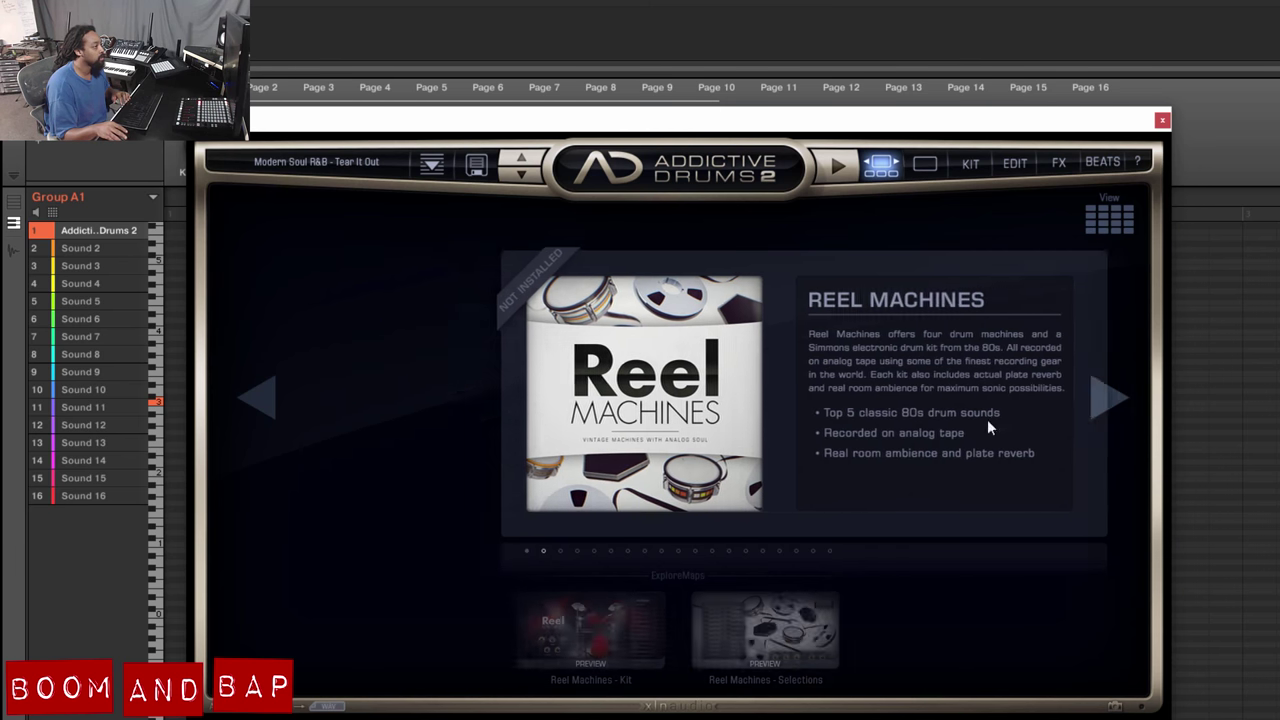
left_click(1094, 403)
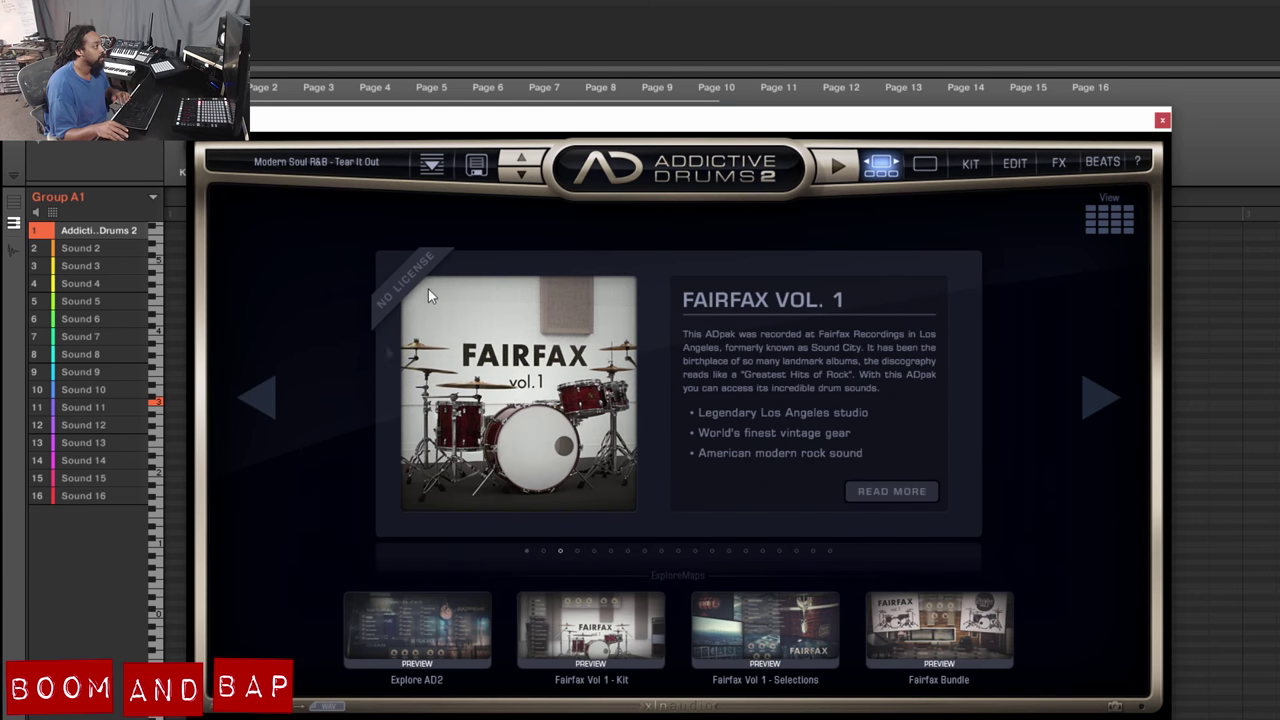
left_click(265, 406)
left_click(266, 400)
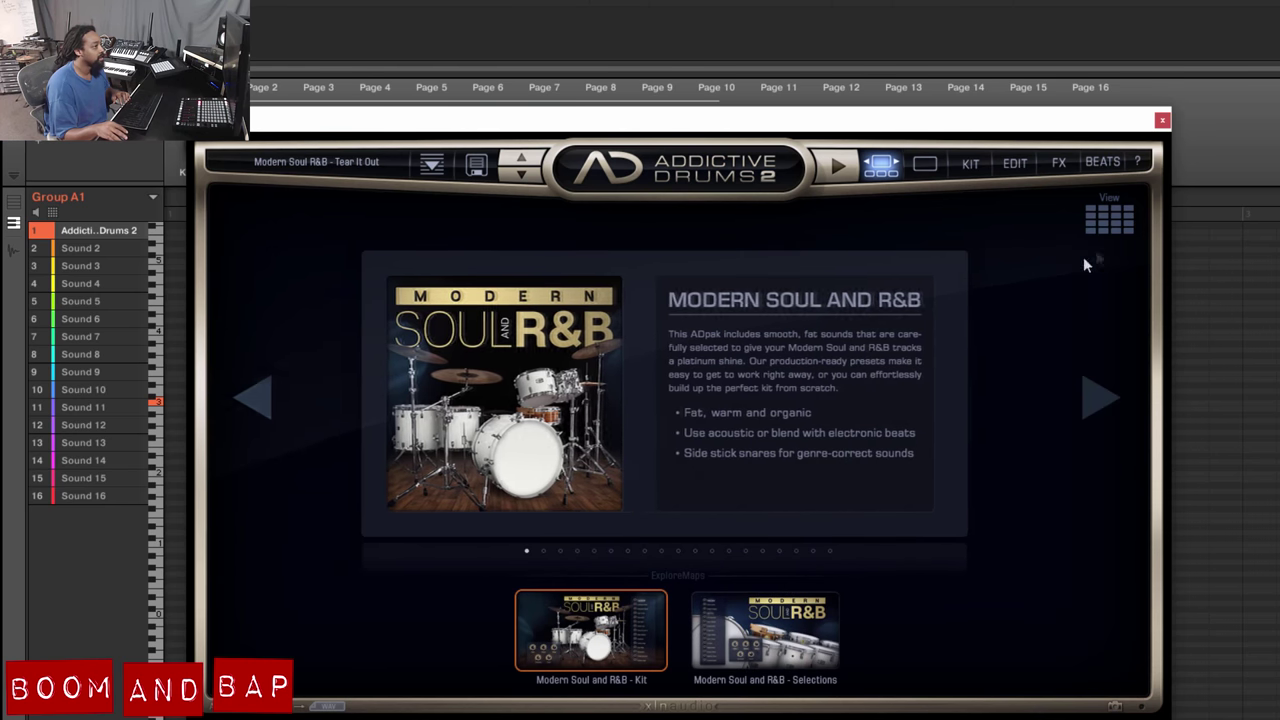
left_click(1131, 228)
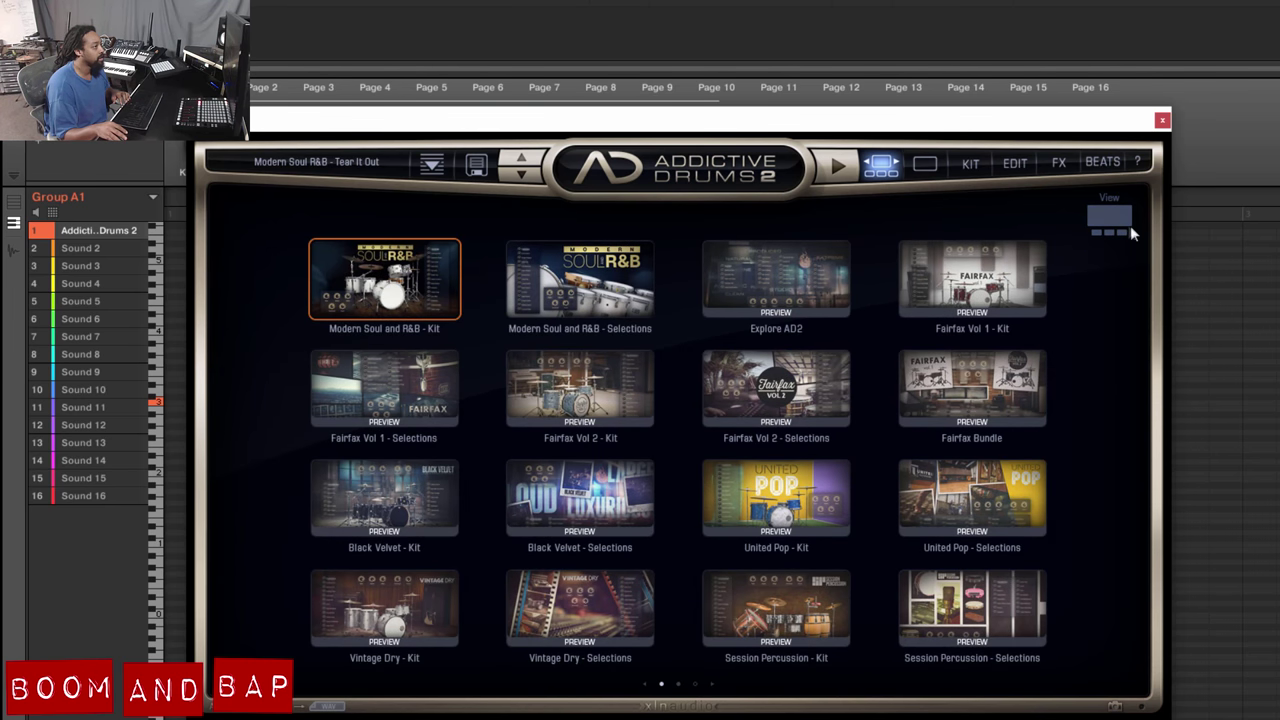
left_click(1115, 225)
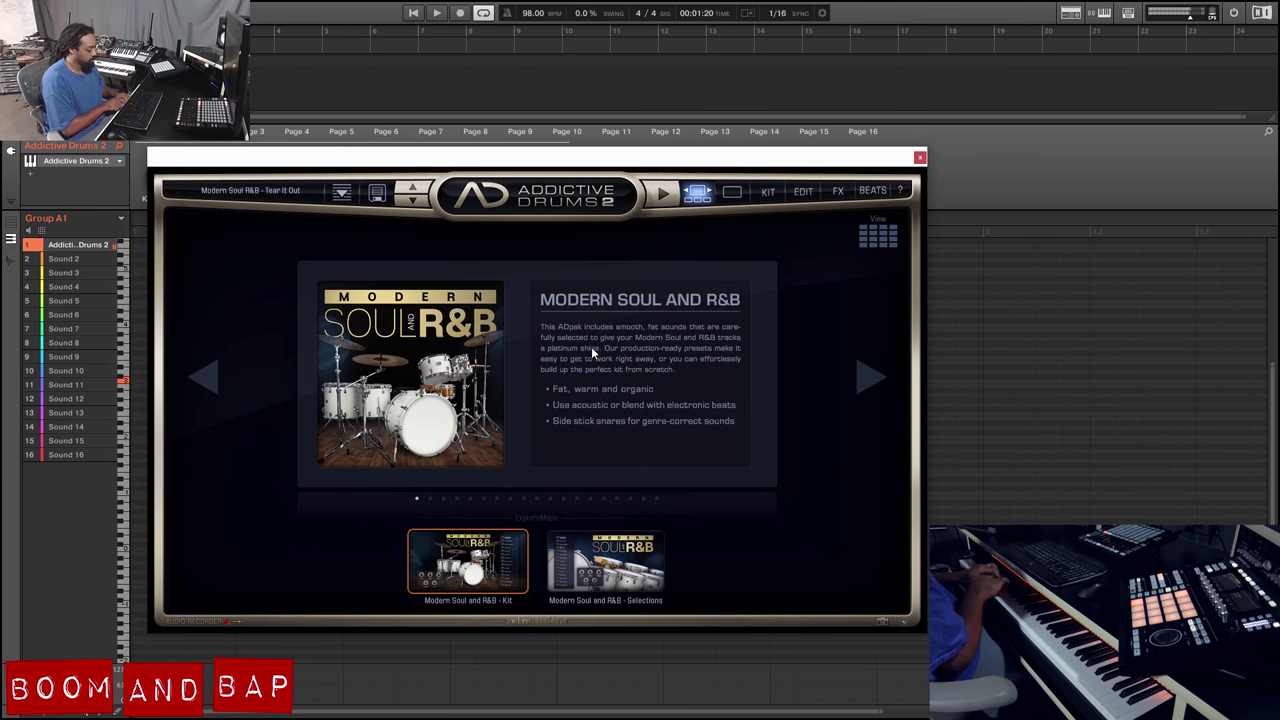
Step: Open the Modern Soul and R&B - Kit map, load the You Got Me preset and audition its beat
left_click(468, 565)
left_click(790, 264)
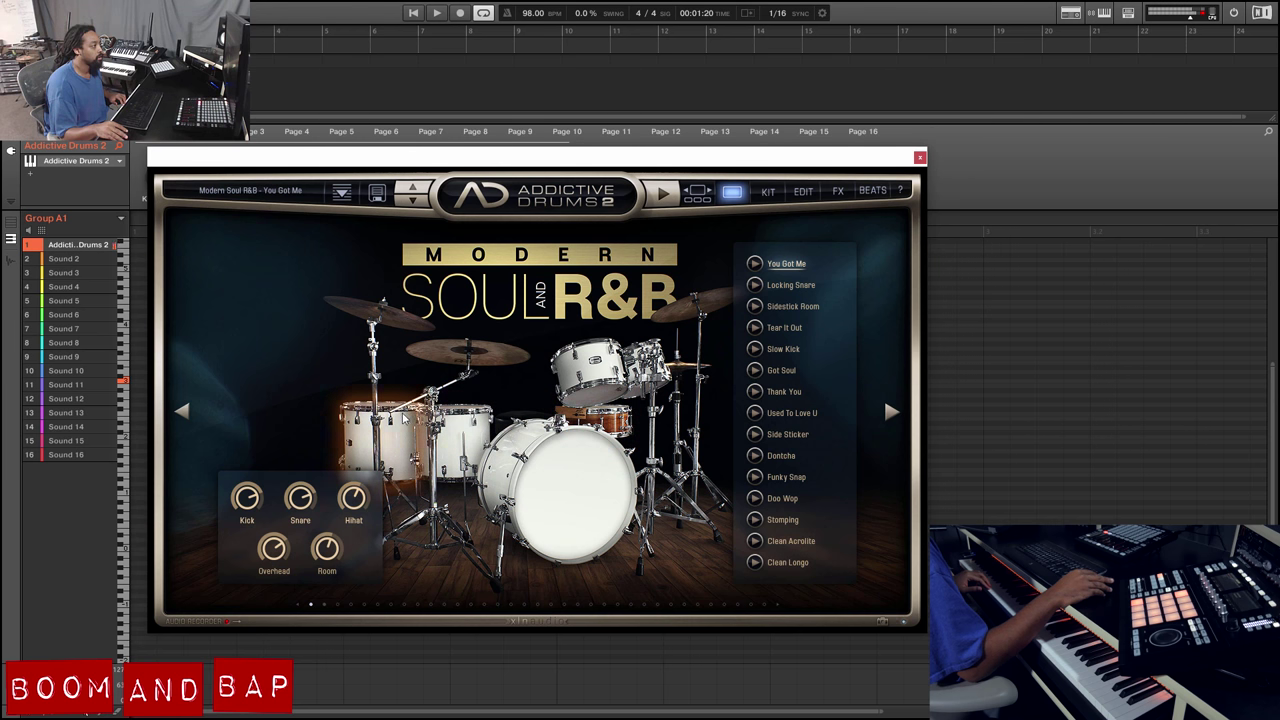
left_click(756, 266)
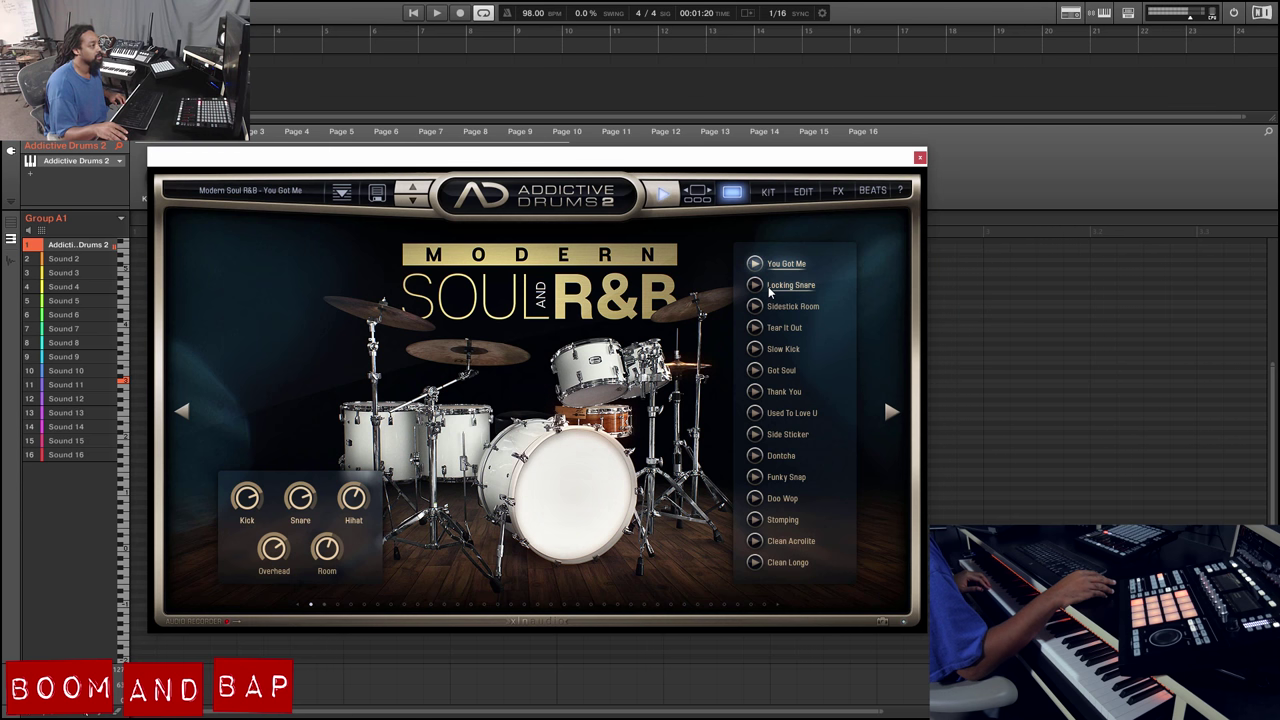
left_click(762, 265)
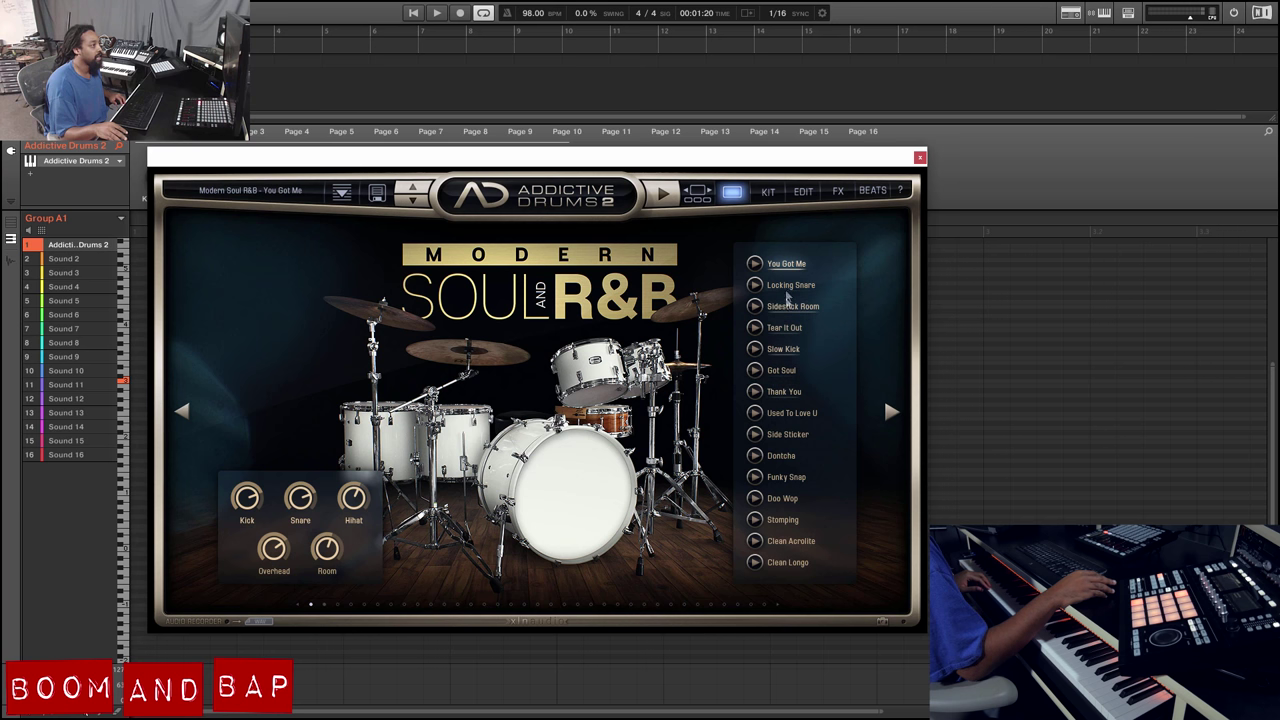
left_click(757, 263)
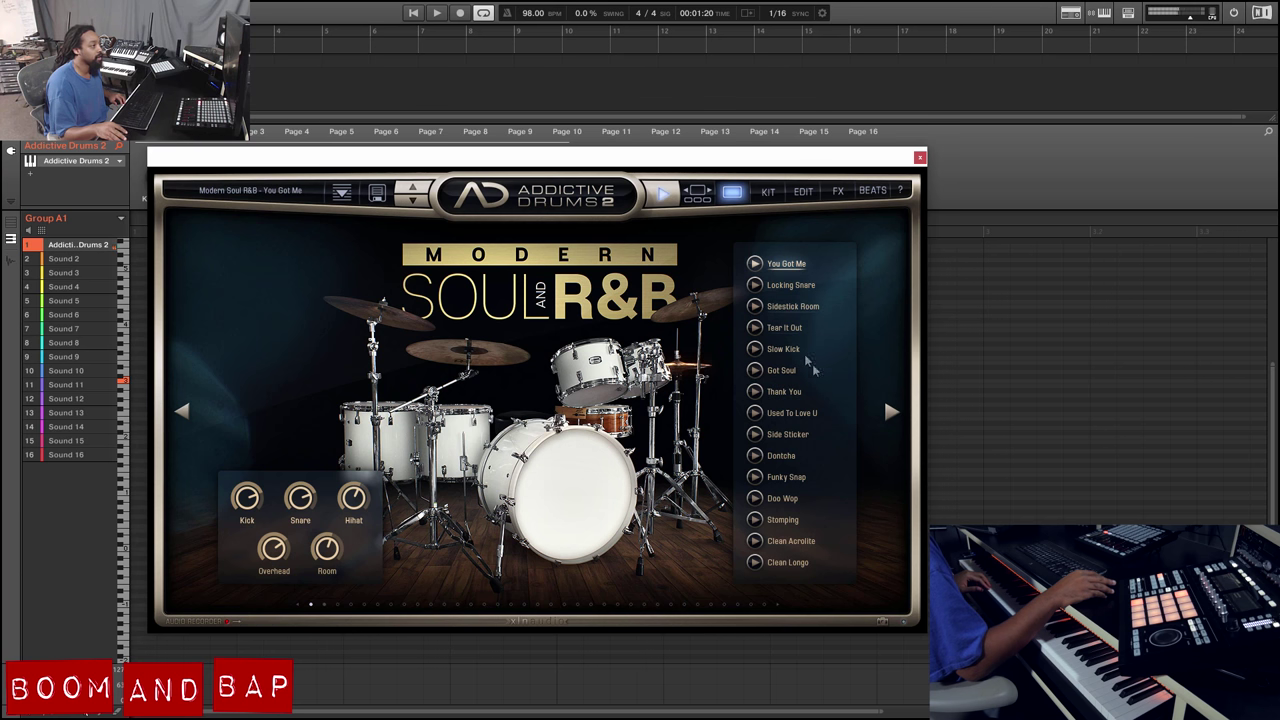
Step: Audition the Tear It Out, Slow Kick and Side Sticker presets with the preview beat playing
left_click(795, 328)
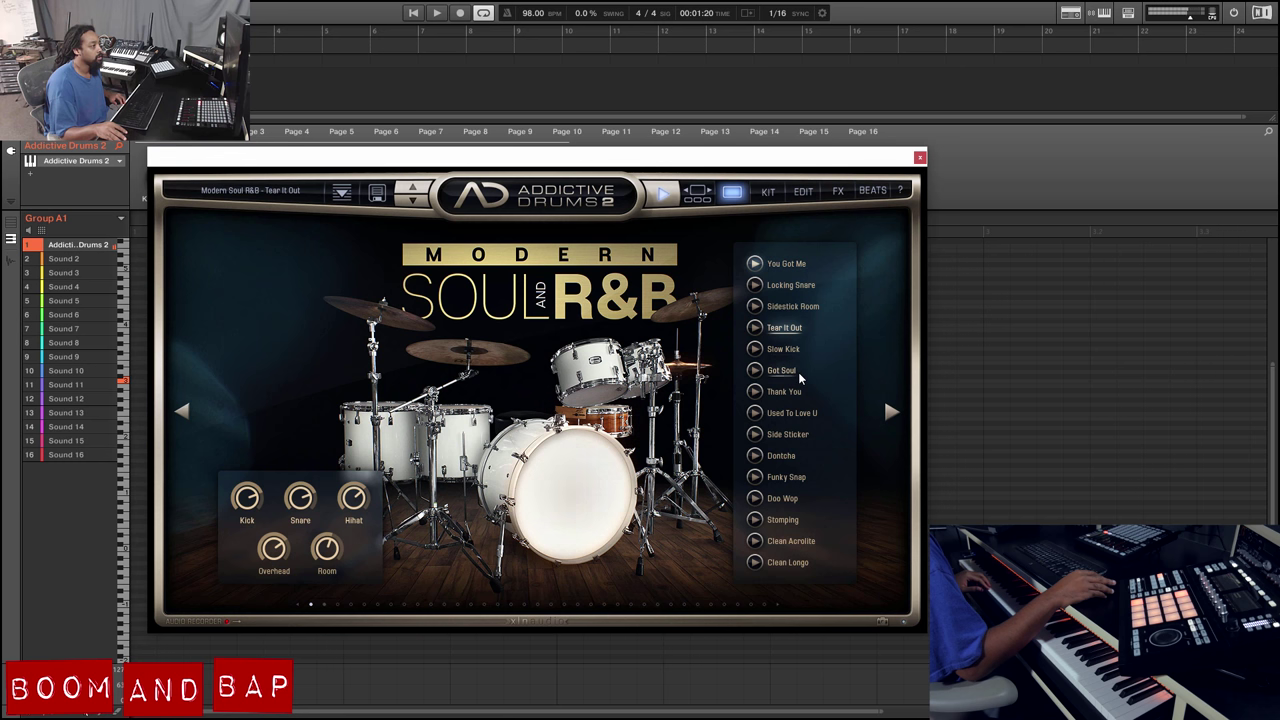
left_click(790, 349)
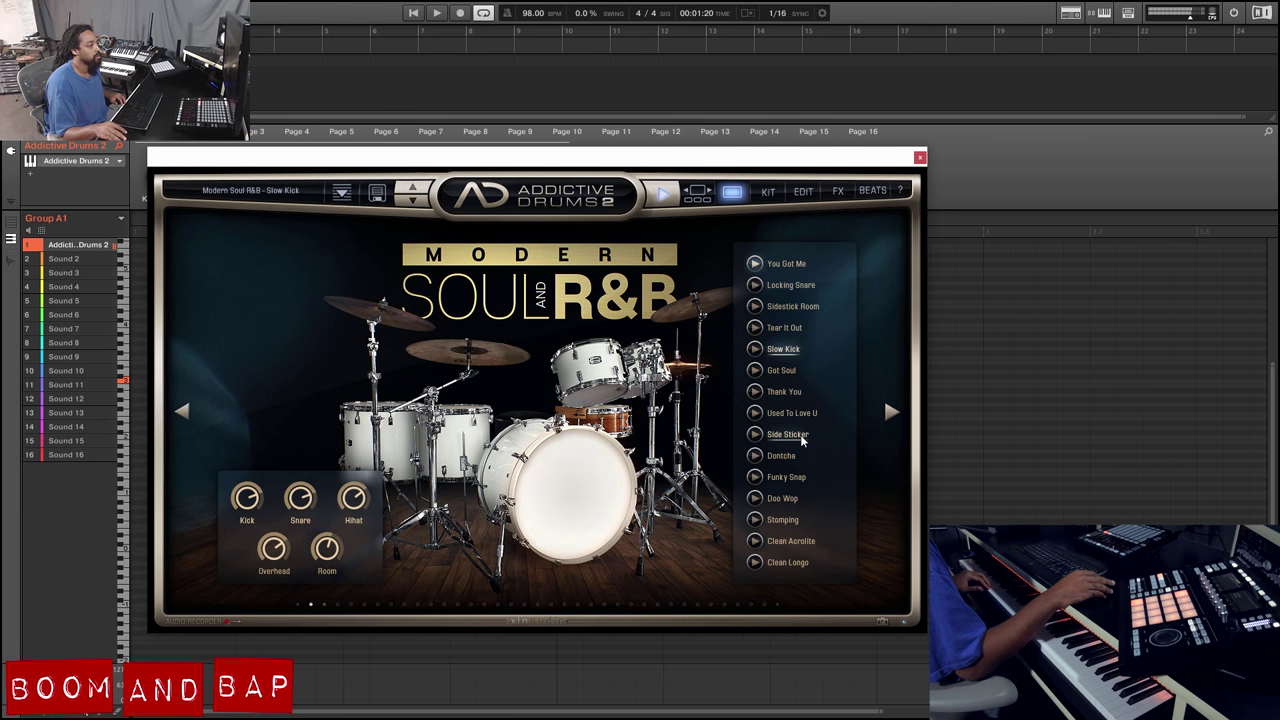
left_click(800, 436)
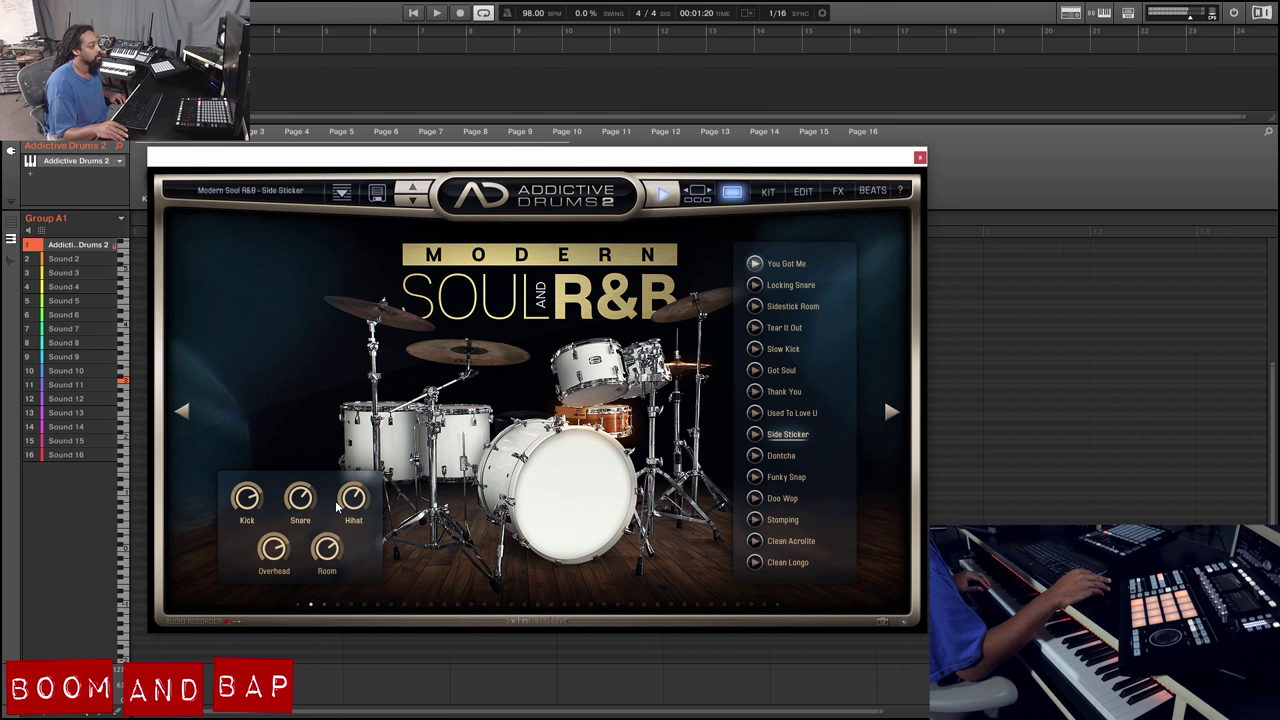
Step: Try different mix knob settings on the Side Sticker preset, reload the original preset and audition its beat
mouse_move(253, 511)
left_mouse_down()
mouse_move(256, 535)
mouse_move(255, 517)
left_mouse_up()
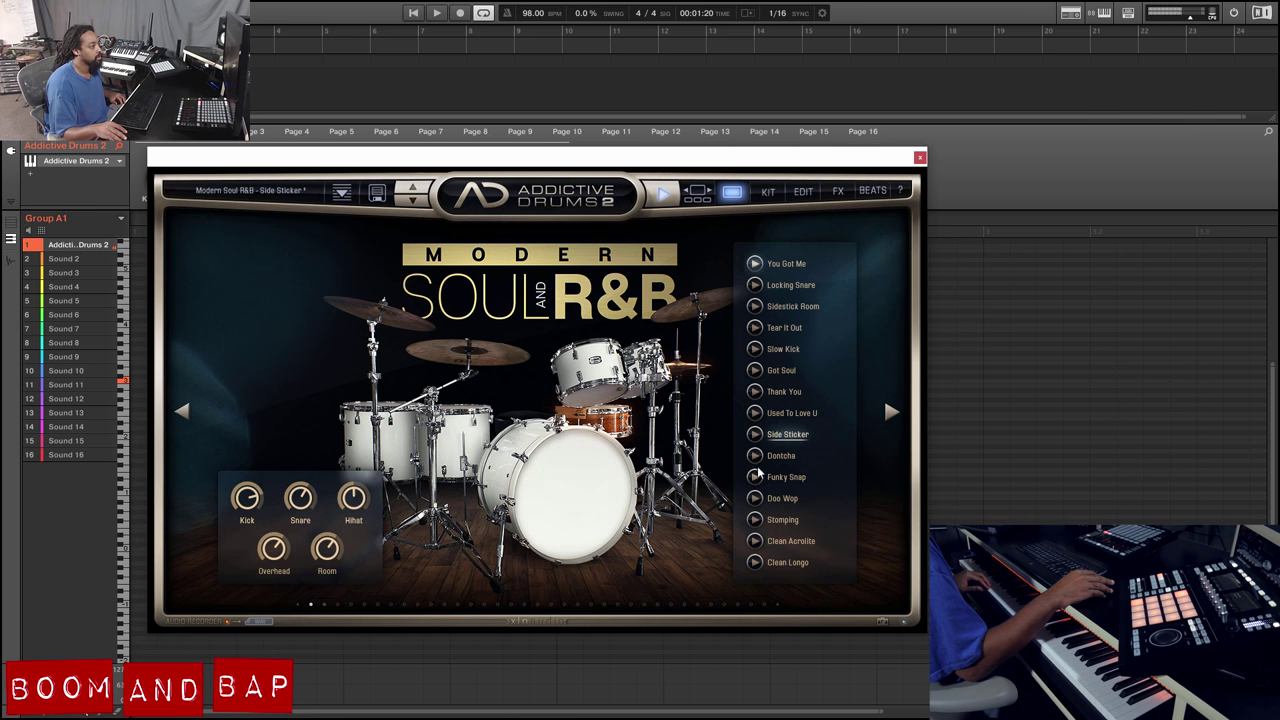
left_click(756, 438)
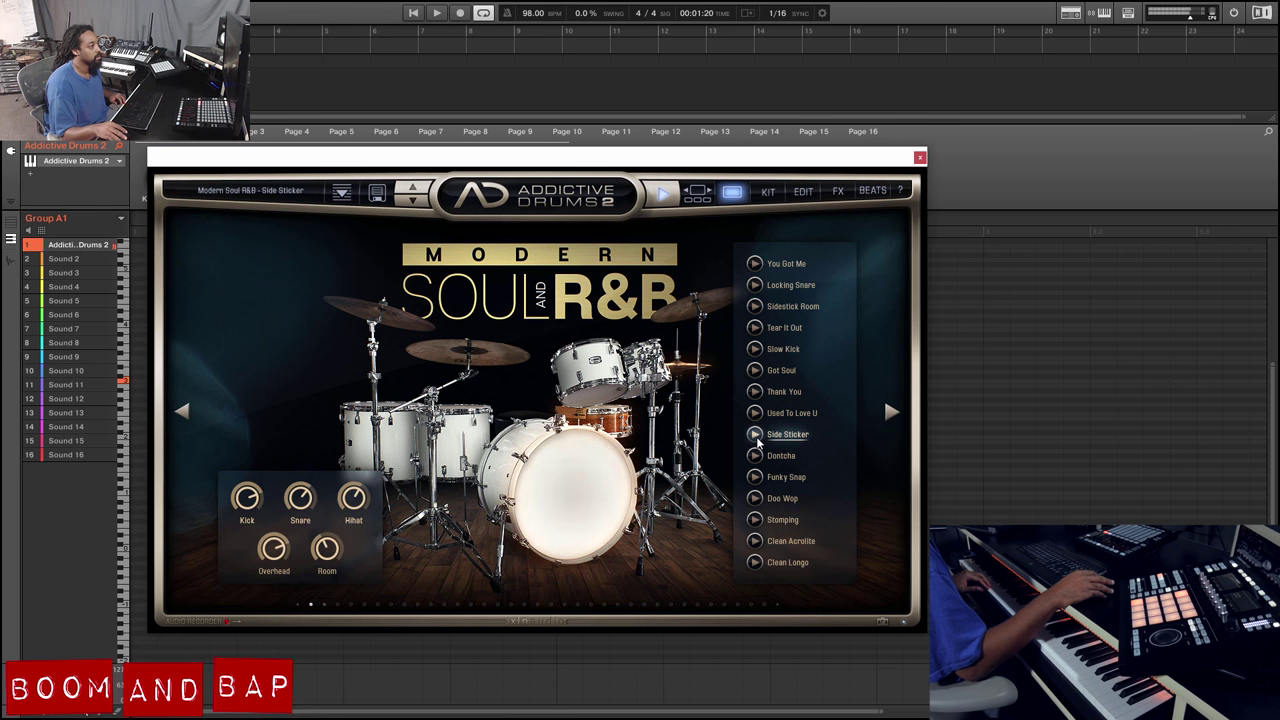
left_click(757, 440)
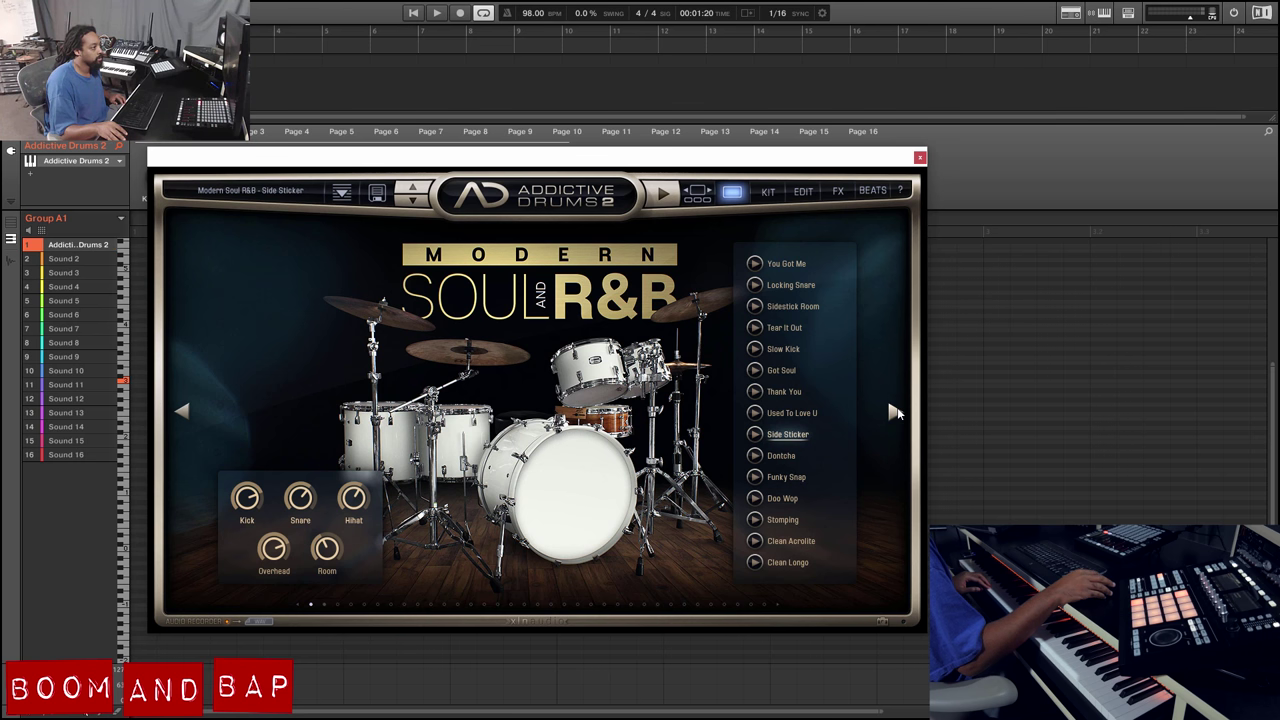
Step: Switch to the Modern Soul and R&B - Selections map, audition Demo Song, Grainy Beat, Loose Heads, Long Kick and Rigid Heads, and load Dirty Snare
left_click(895, 410)
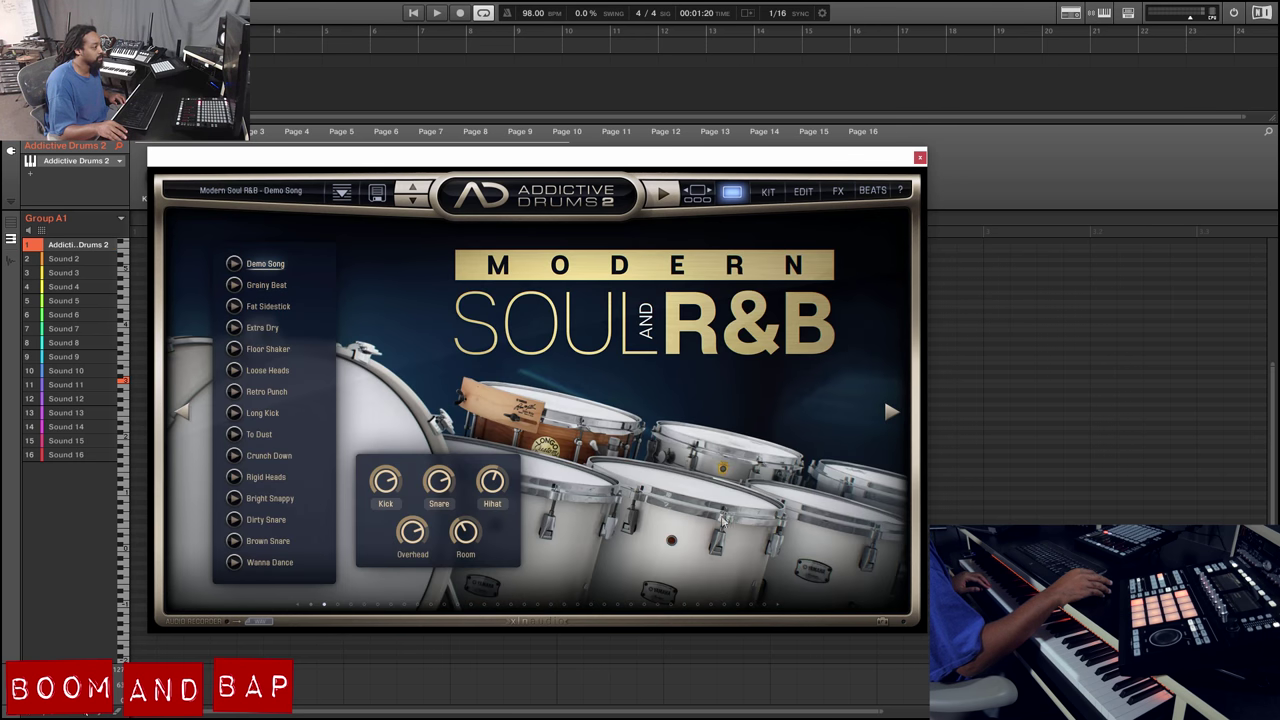
left_click(235, 265)
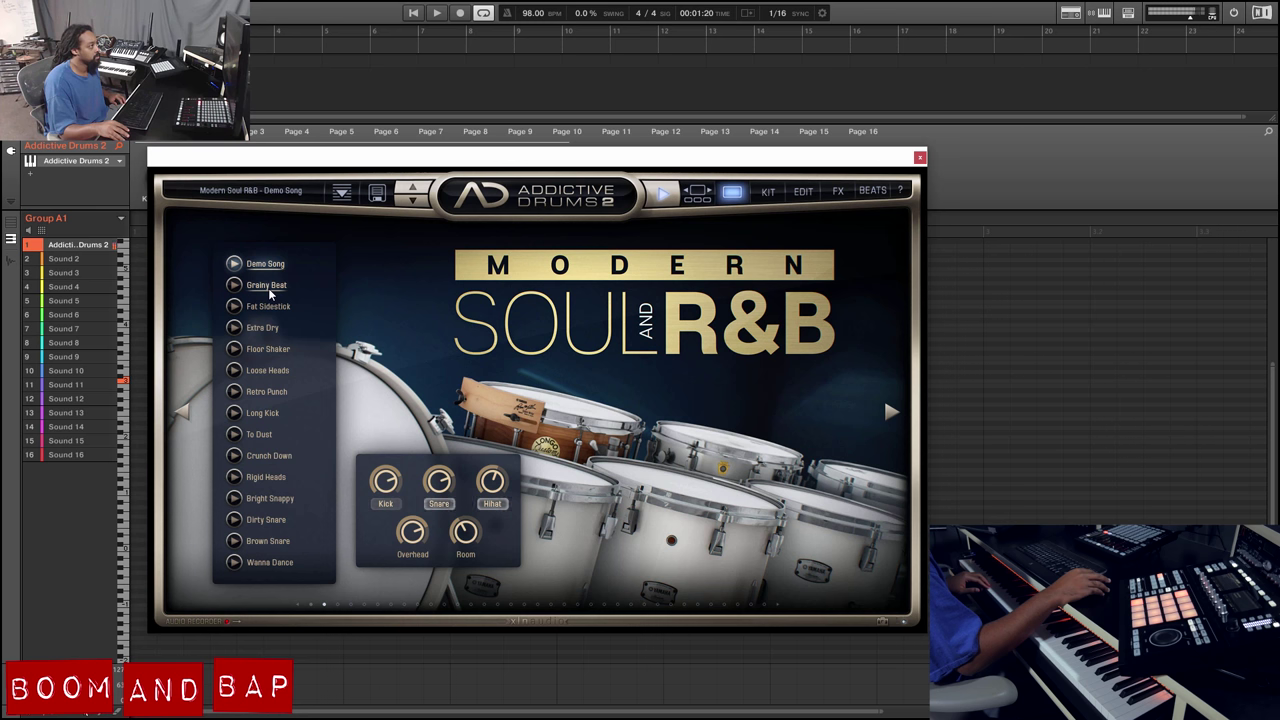
left_click(268, 288)
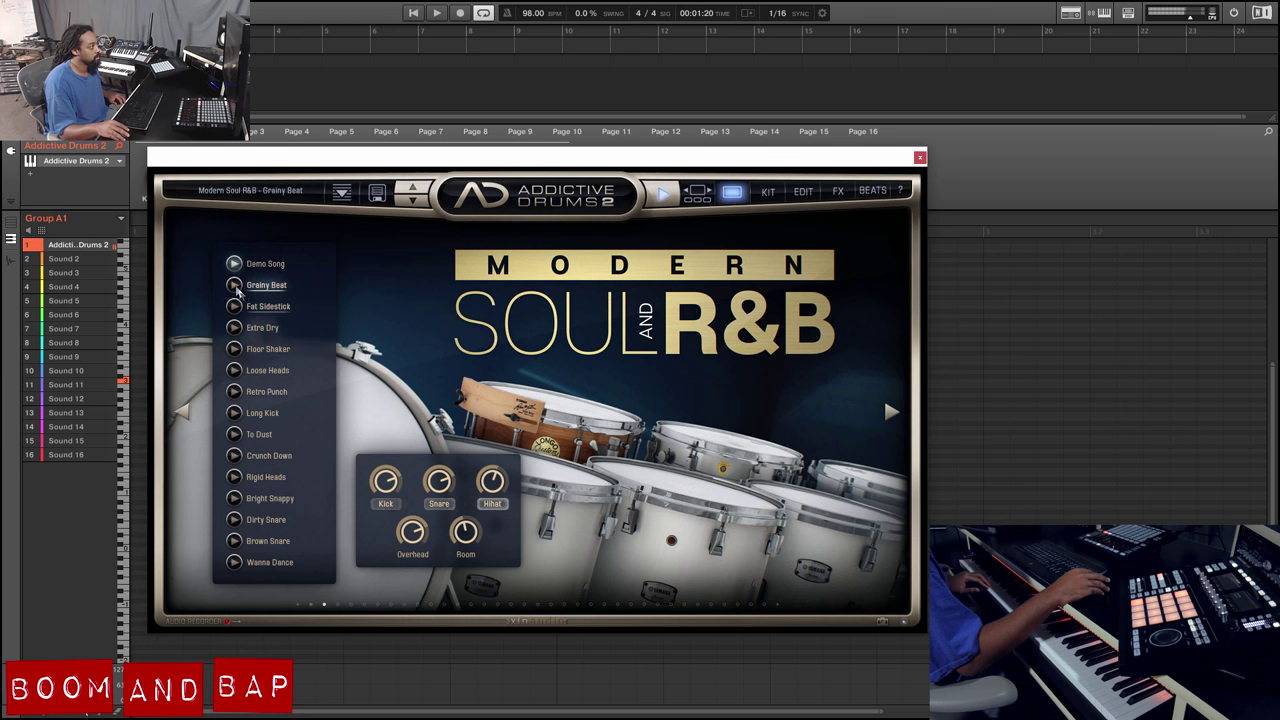
left_click(236, 372)
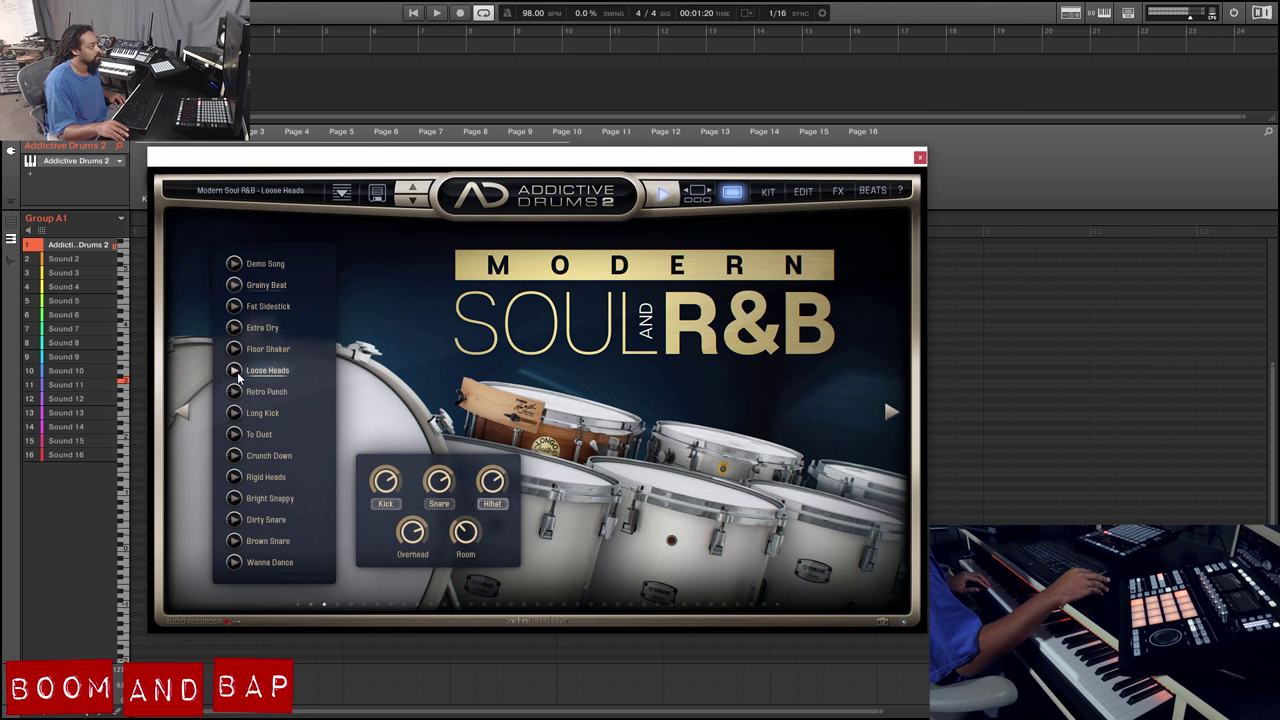
left_click(236, 413)
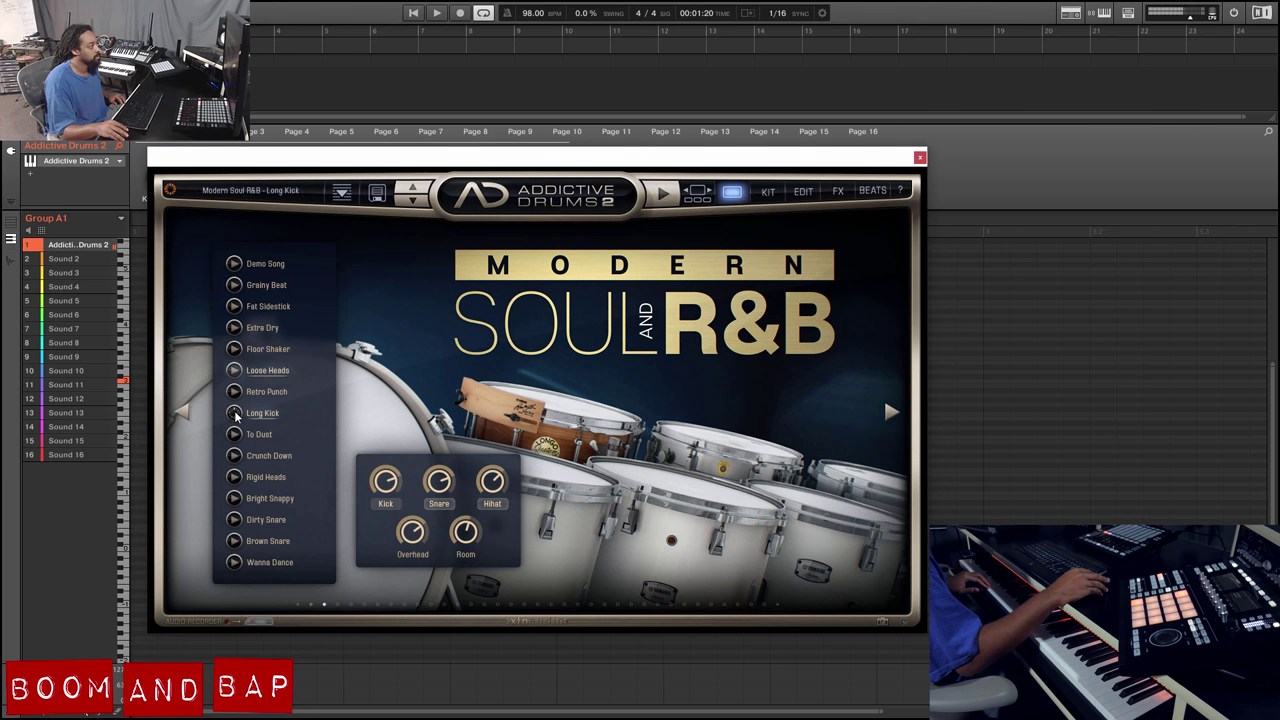
left_click(236, 479)
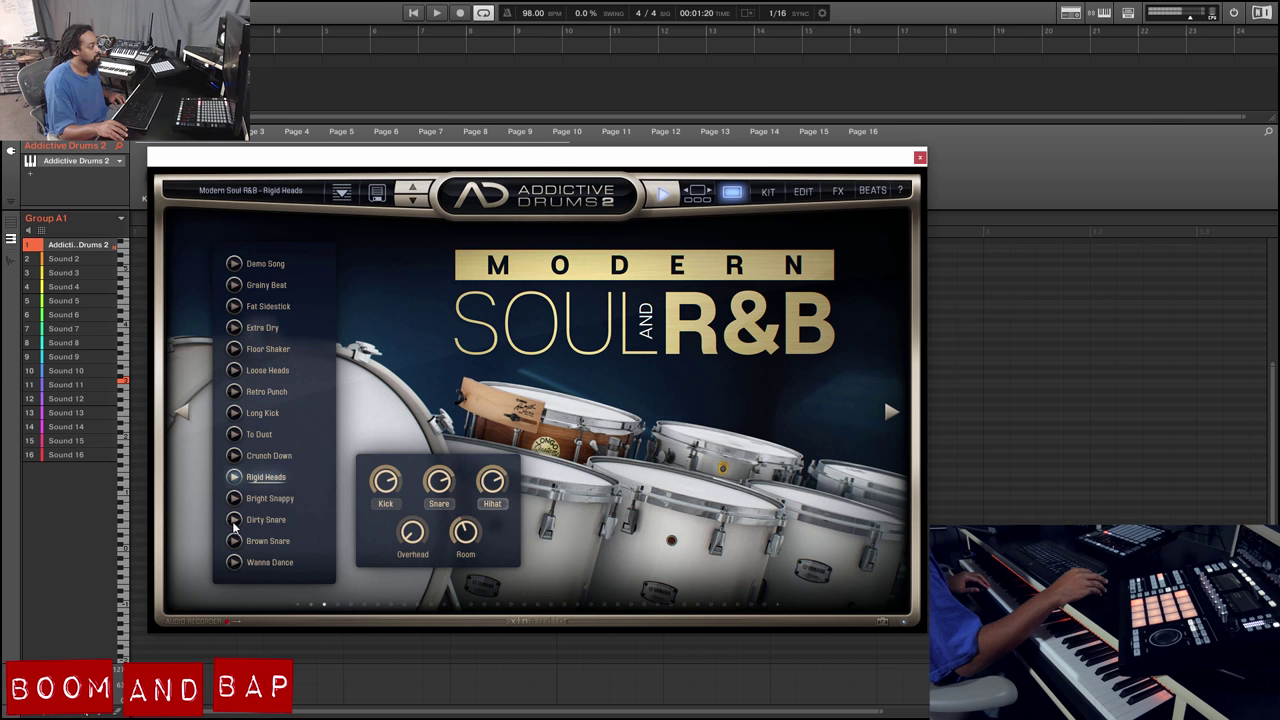
left_click(235, 522)
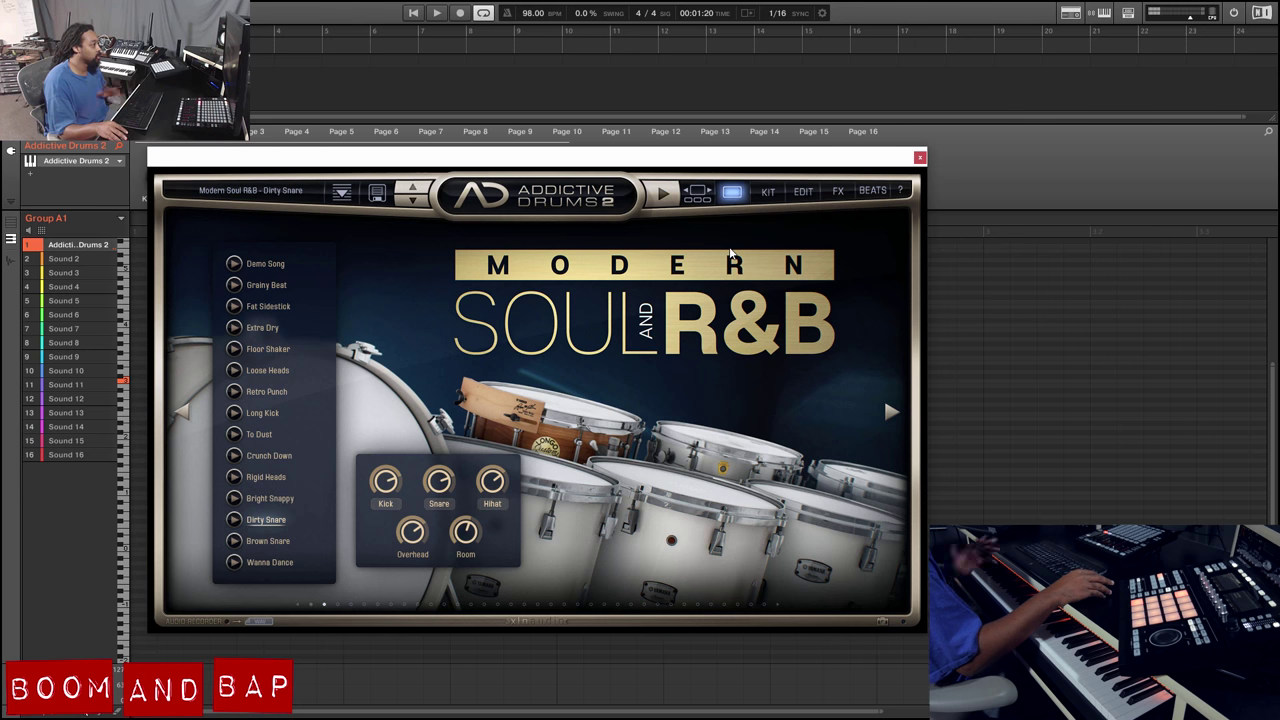
Step: Show the kit's individual pieces, look through the available kick drums, and cancel the kitpiece browser
left_click(767, 191)
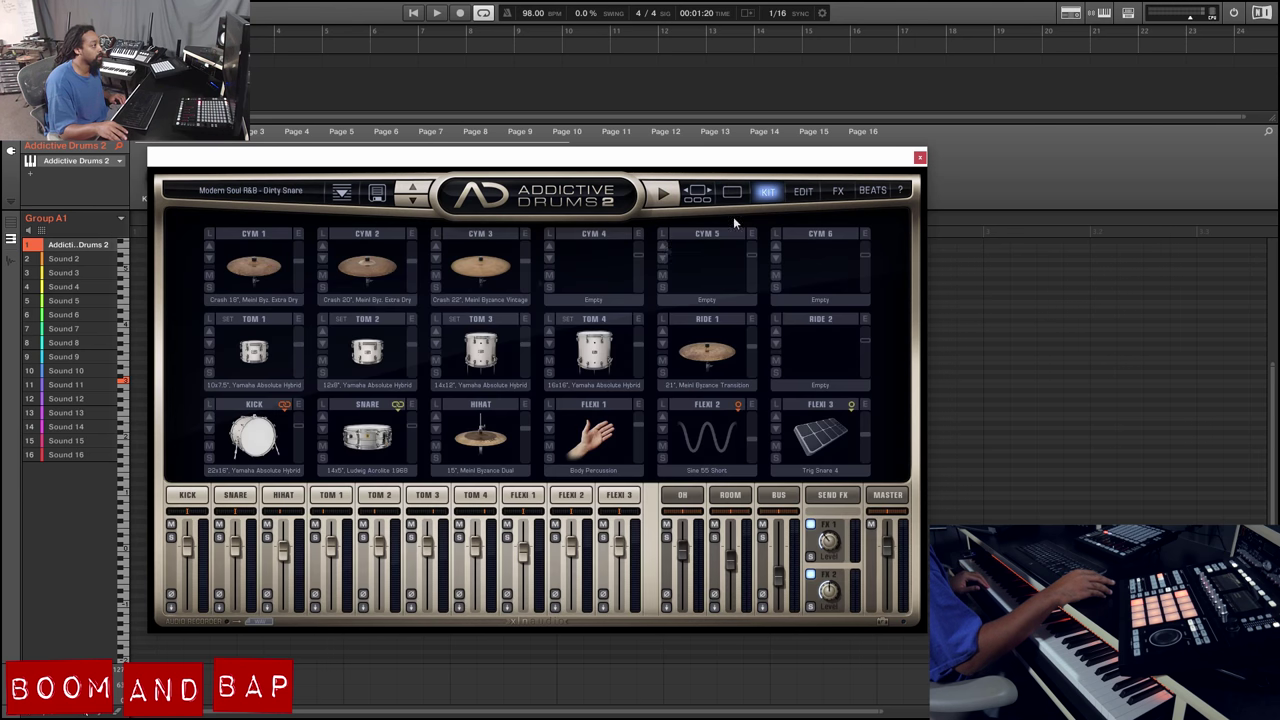
left_click(256, 438)
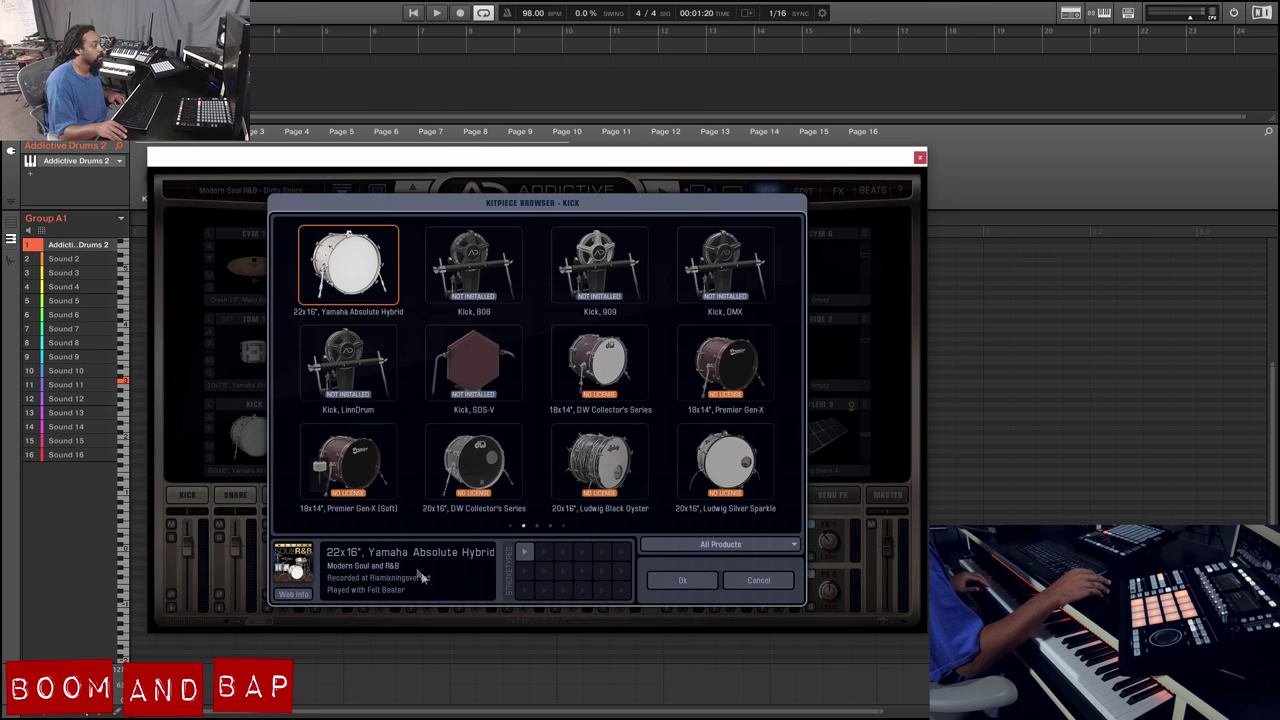
left_click(760, 579)
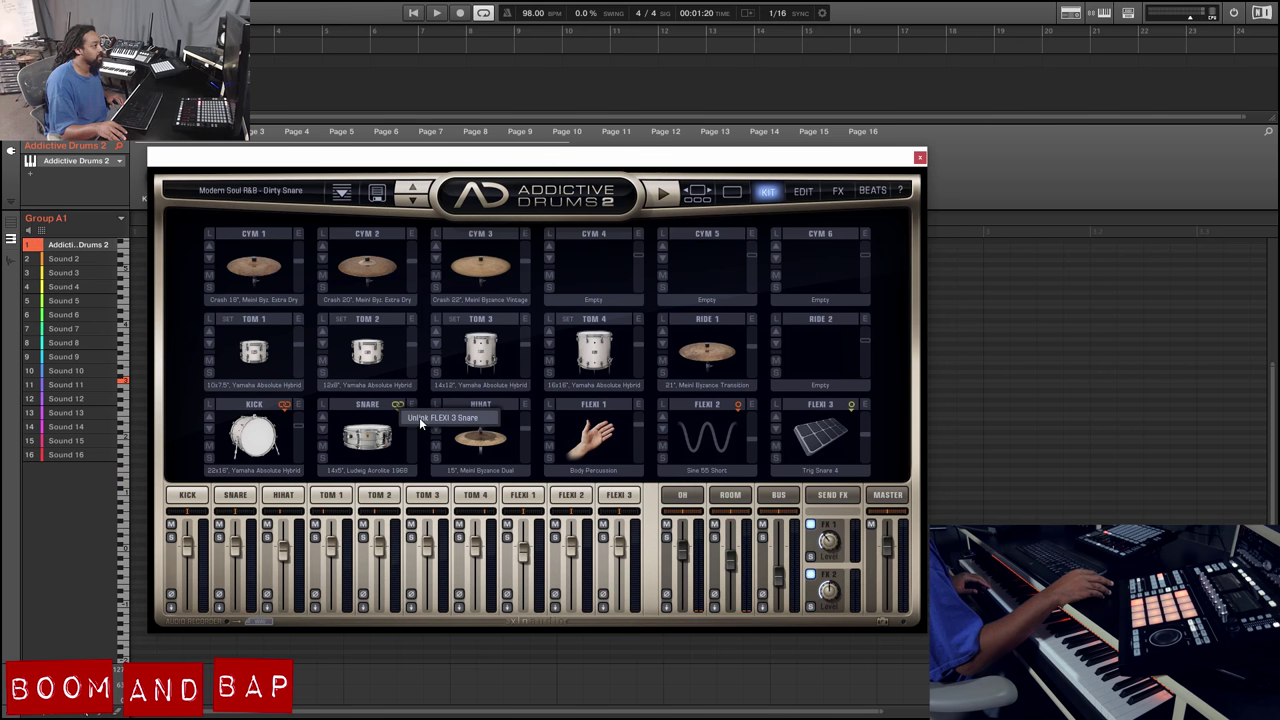
Step: Unlink Flexi 3 from the snare and link the snare to the Snap sound of Flexi 1
left_click(397, 405)
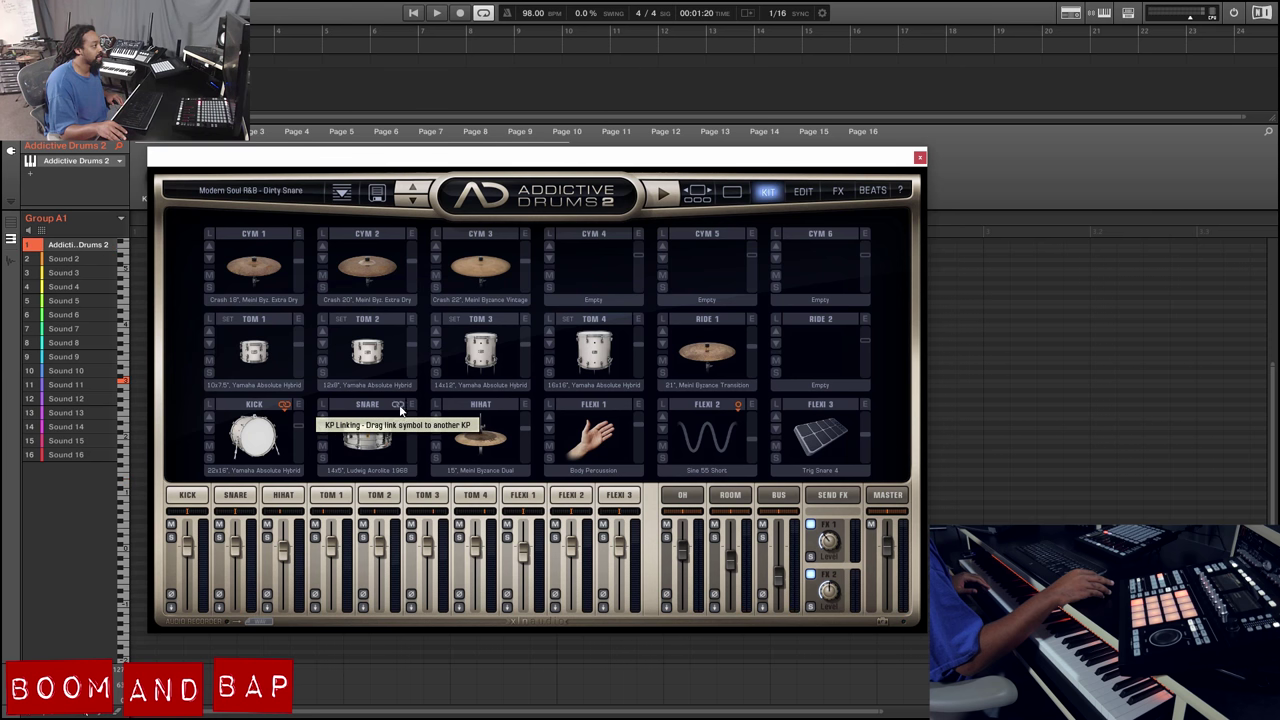
left_click_drag(397, 405, 548, 441)
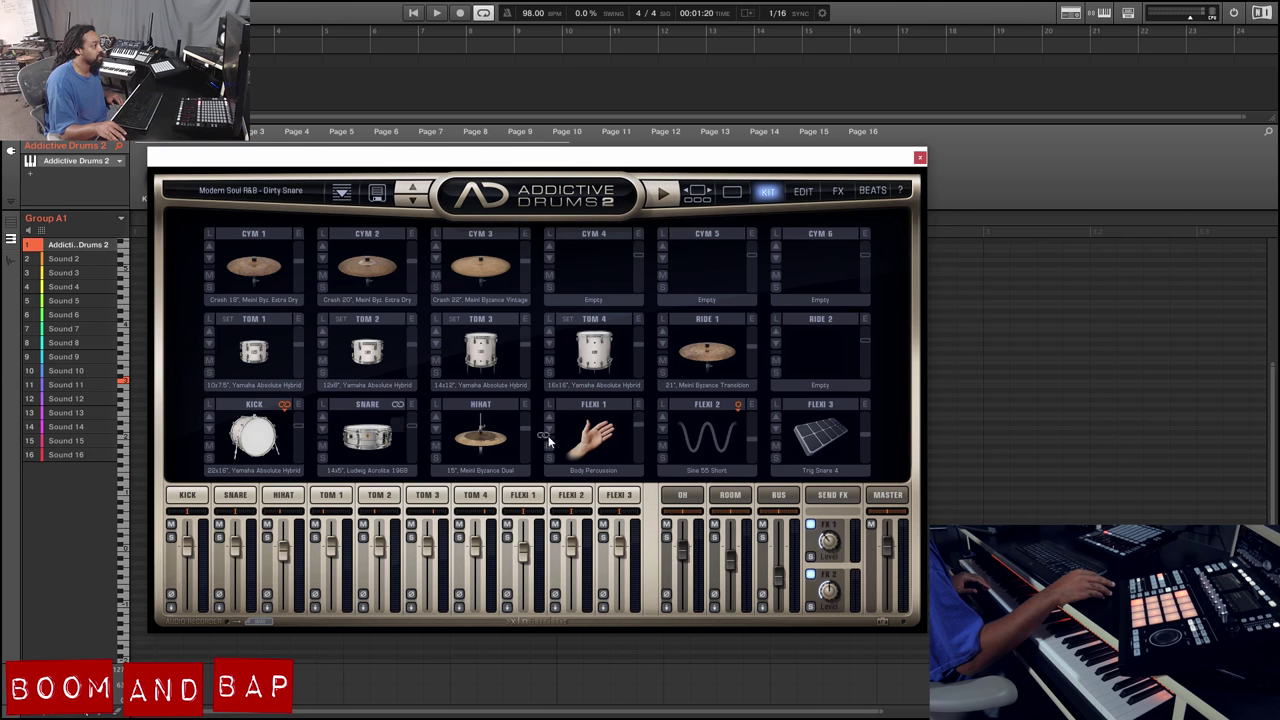
left_click(612, 410)
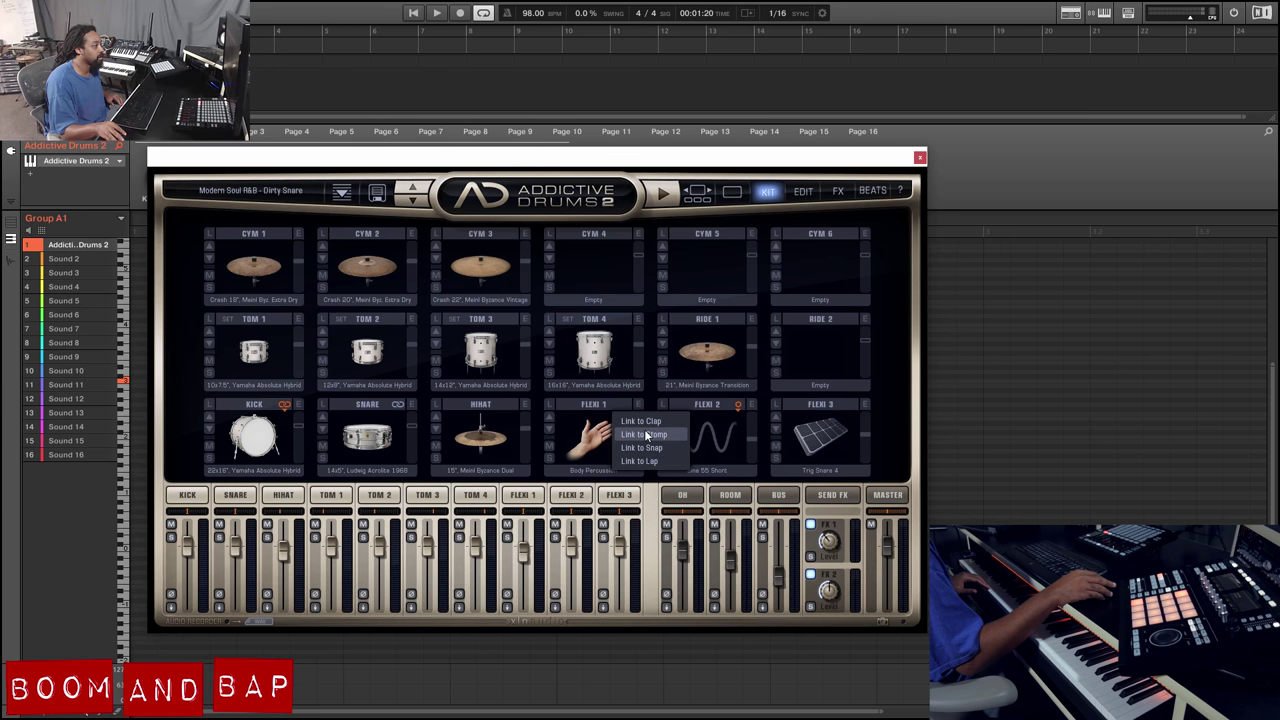
left_click(645, 447)
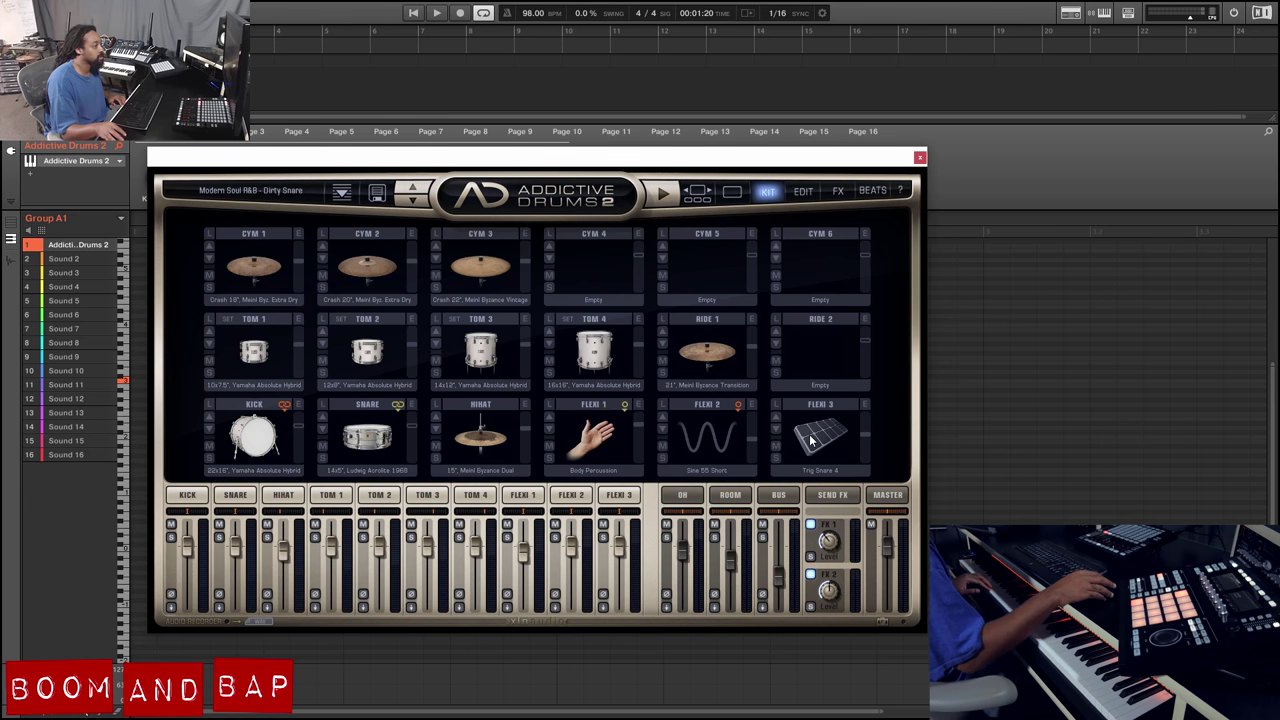
Step: Look through the Flexi 3 kitpieces without changing it, and try neighbouring kick drums before returning to the 22x16 Yamaha Absolute Hybrid
left_click(780, 403)
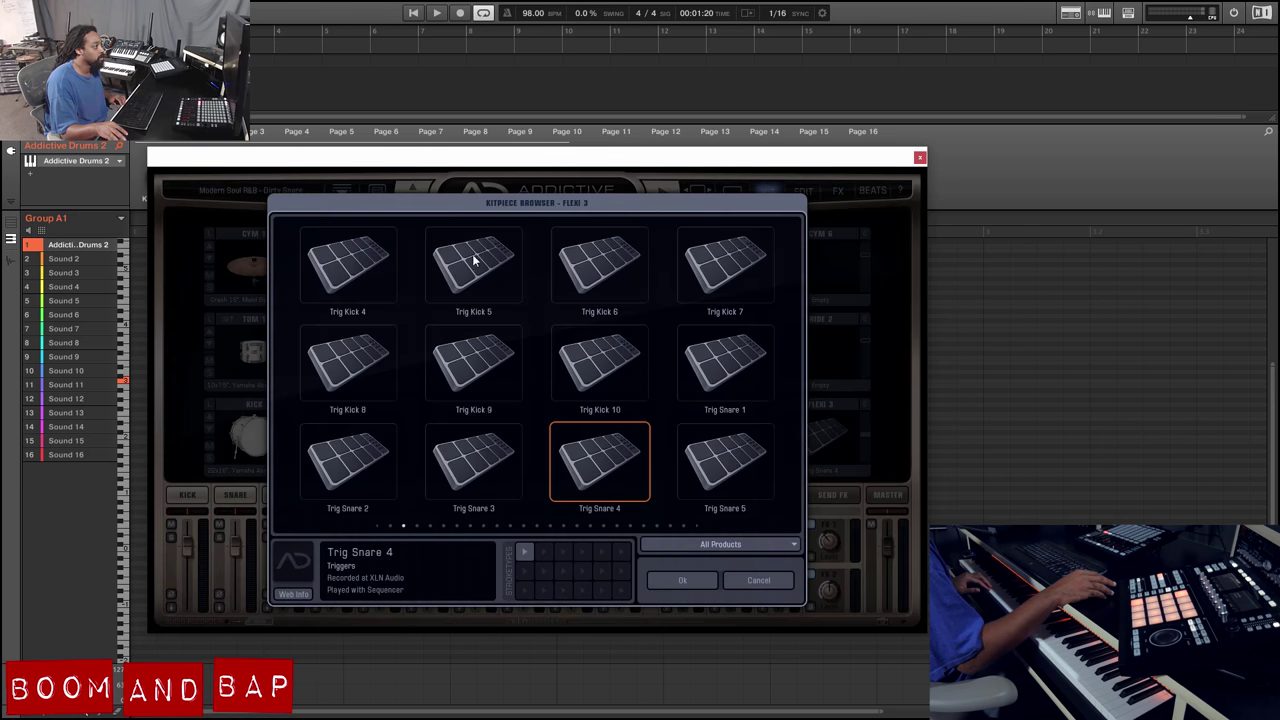
left_click(775, 585)
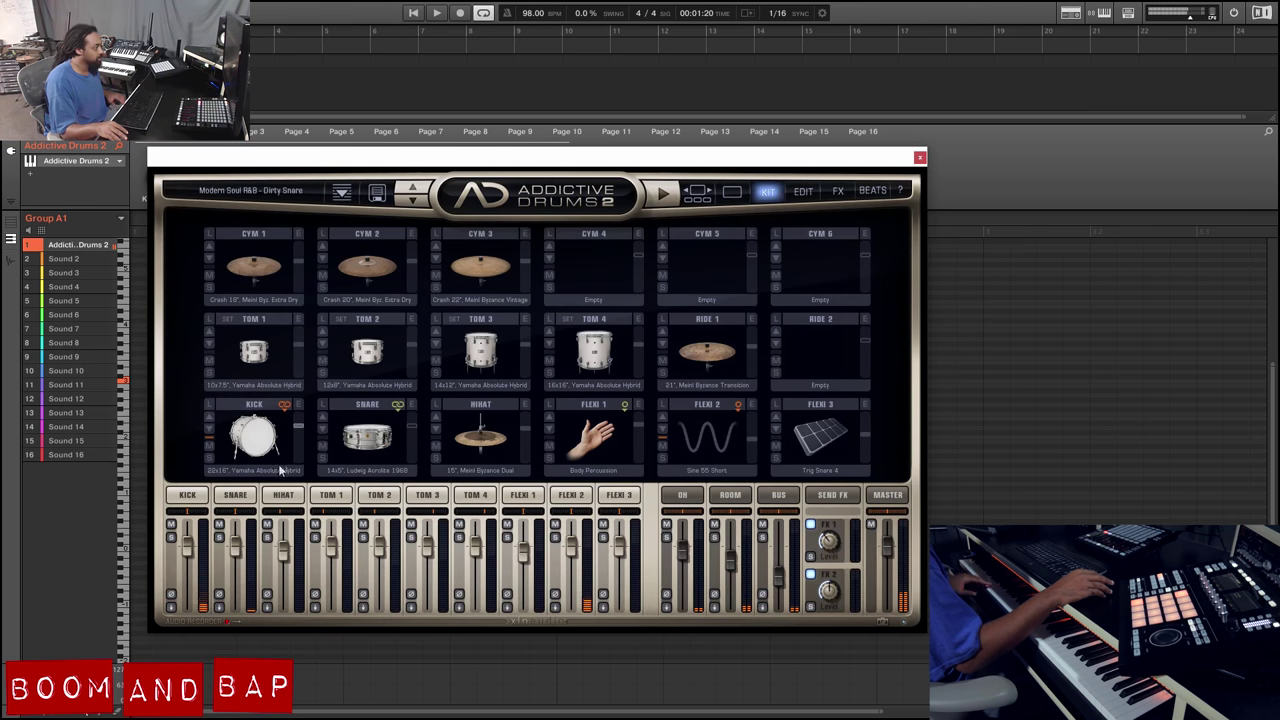
left_click(210, 430)
left_click(211, 426)
left_click(212, 419)
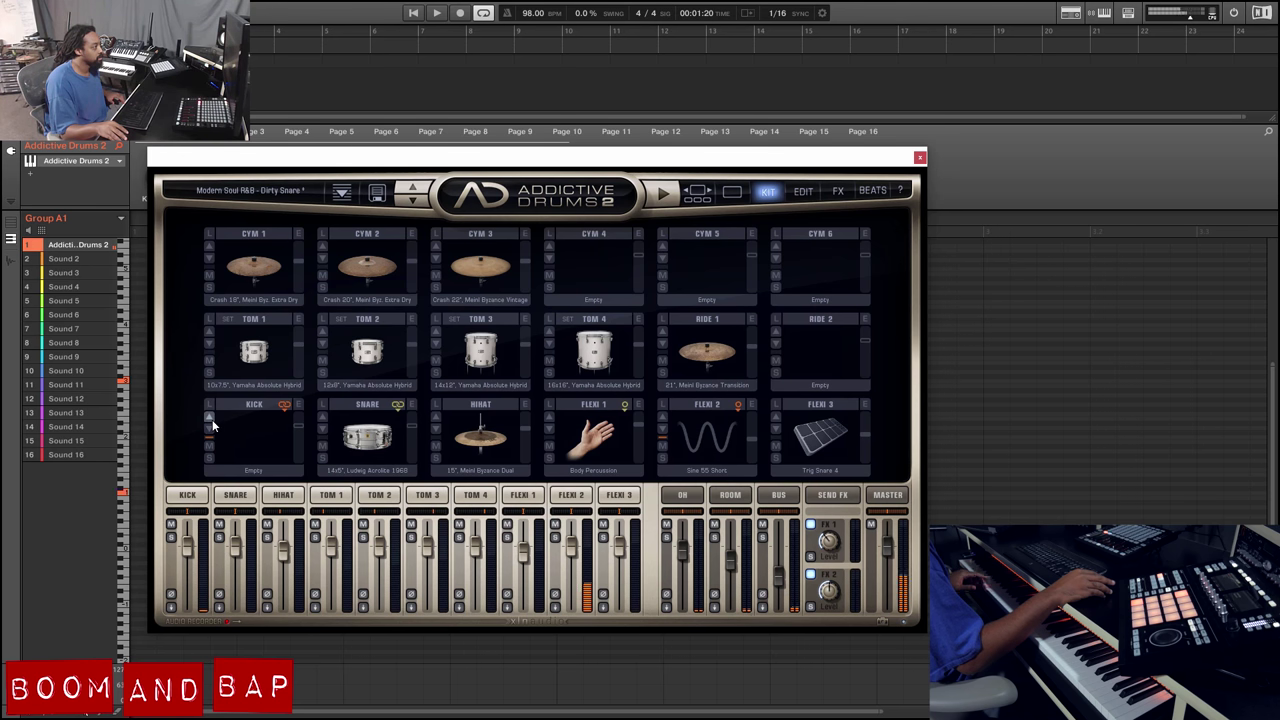
left_click(211, 427)
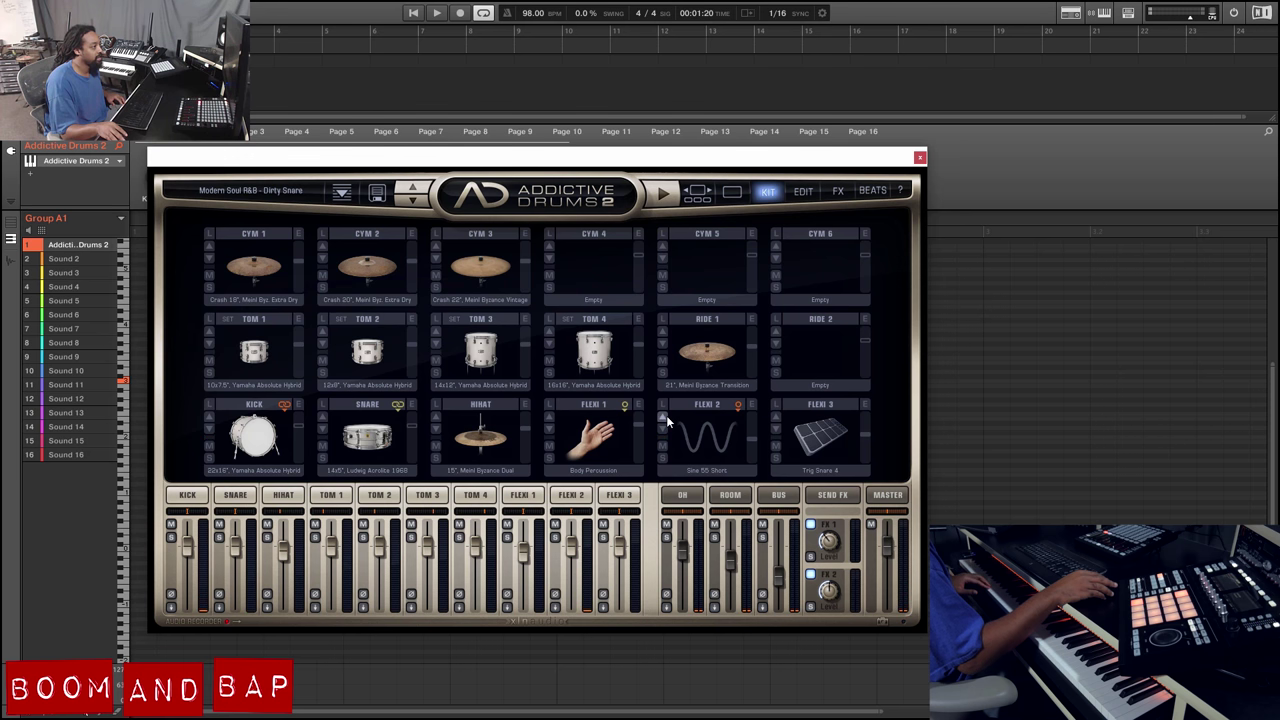
Step: Audition Trig Clap, Trig Sidestick 1 and Trig Snare 3 on the kick-linked Flexi 2, and leave it on Trig Snare 1
left_click(666, 420)
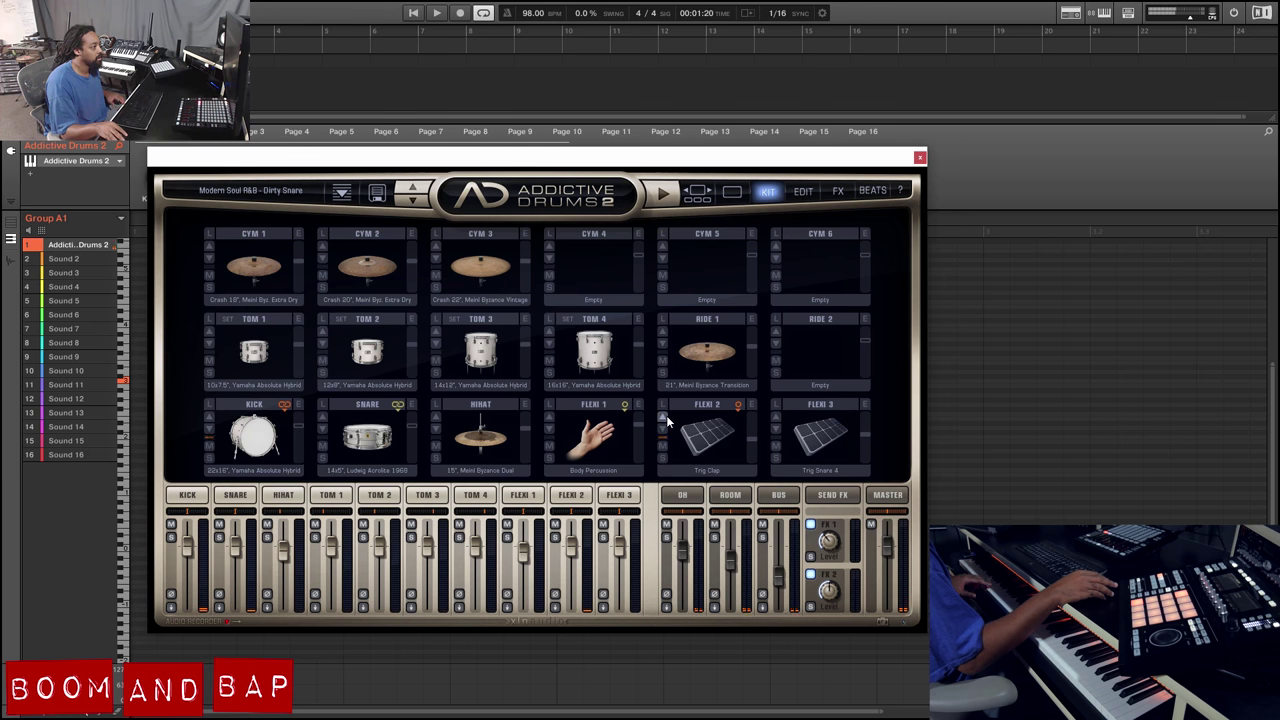
left_click(666, 421)
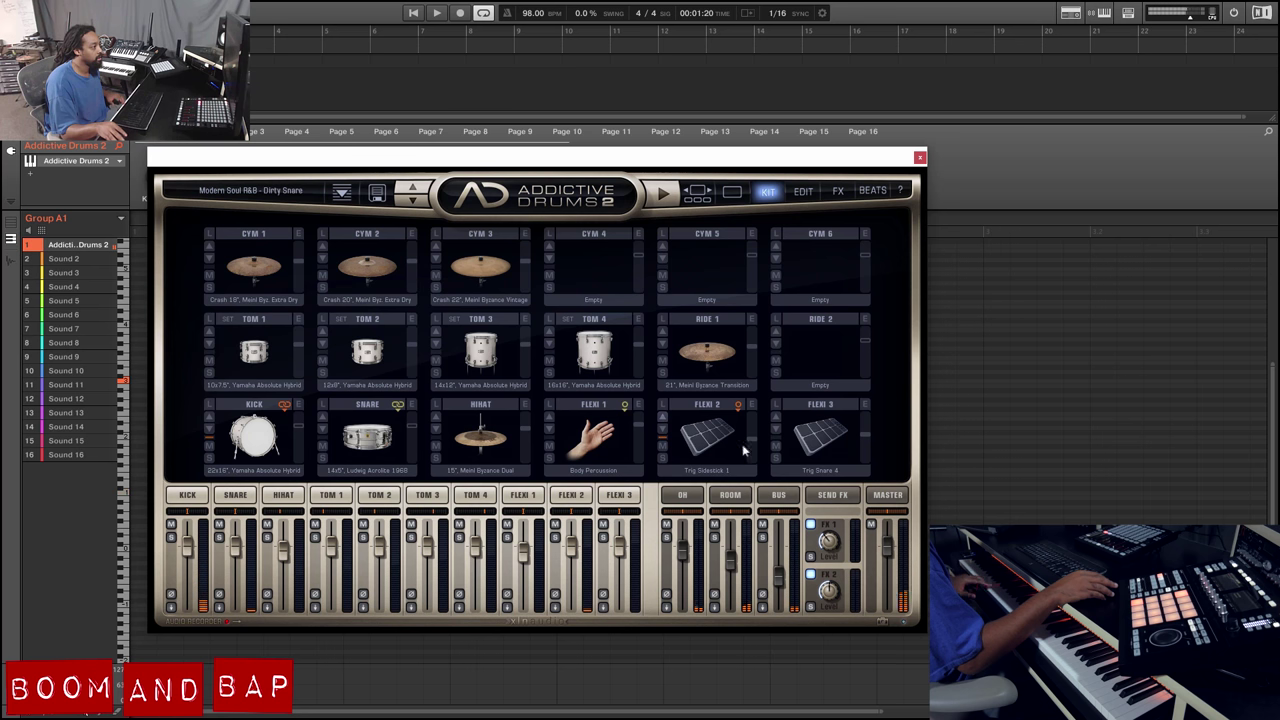
left_click(666, 420)
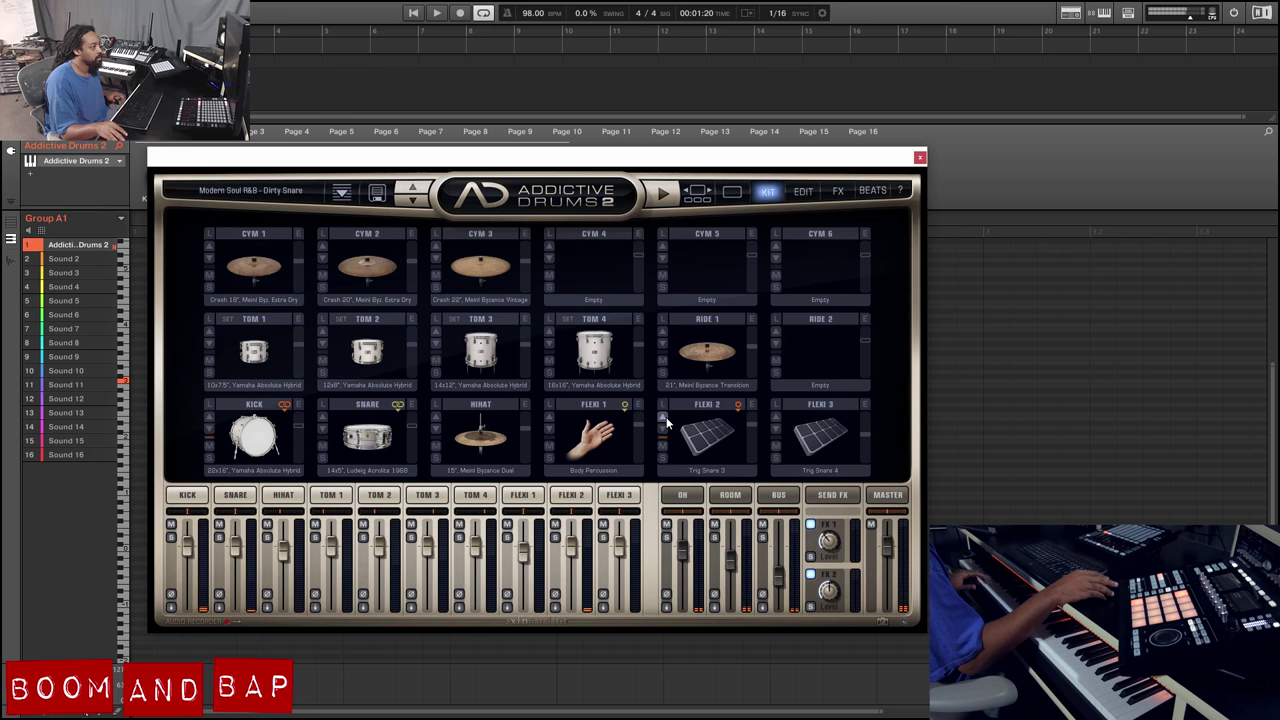
left_click(666, 420)
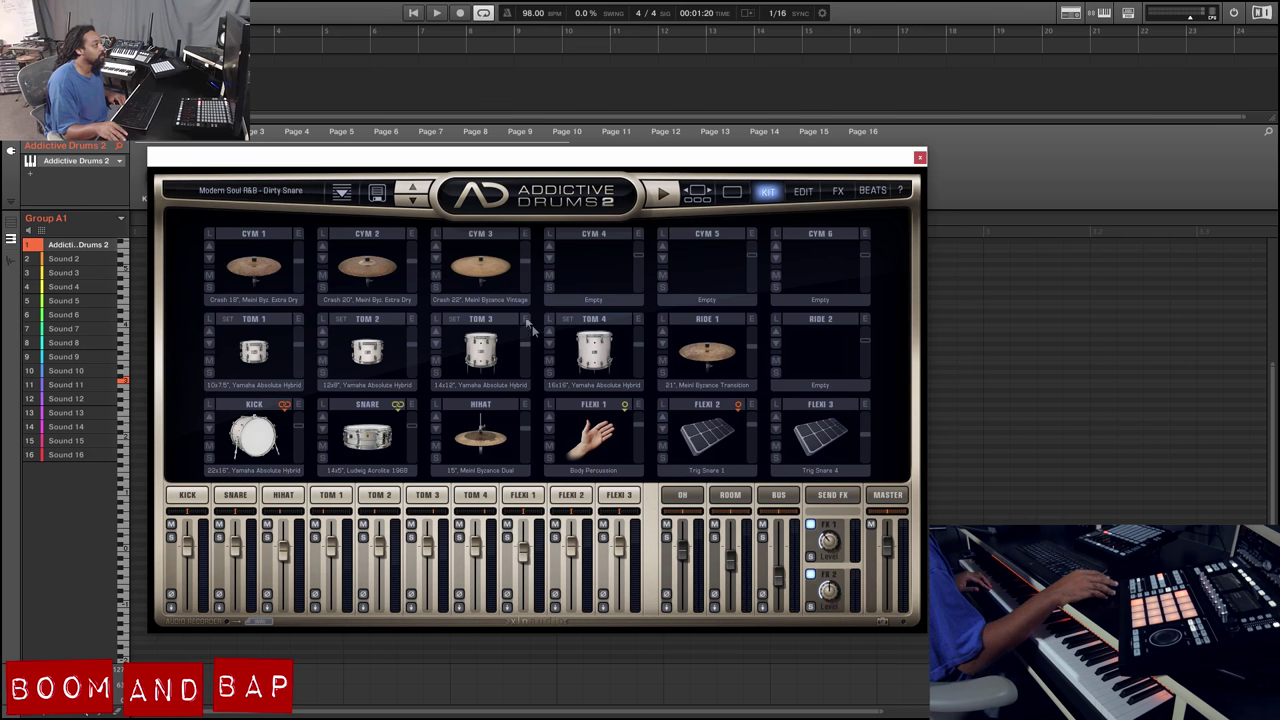
Step: Show the snare's edit settings, enable its Tone Designer, and switch that section to the Pitch Envelope
left_click(234, 494)
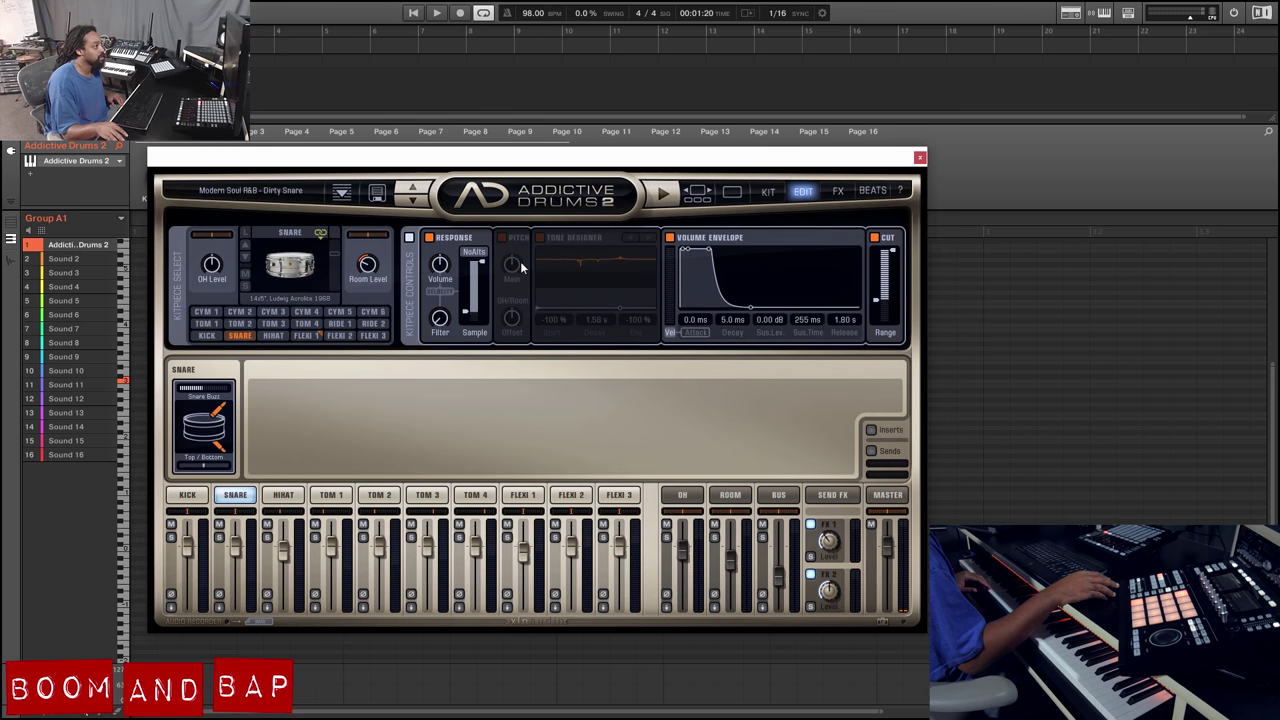
left_click(541, 238)
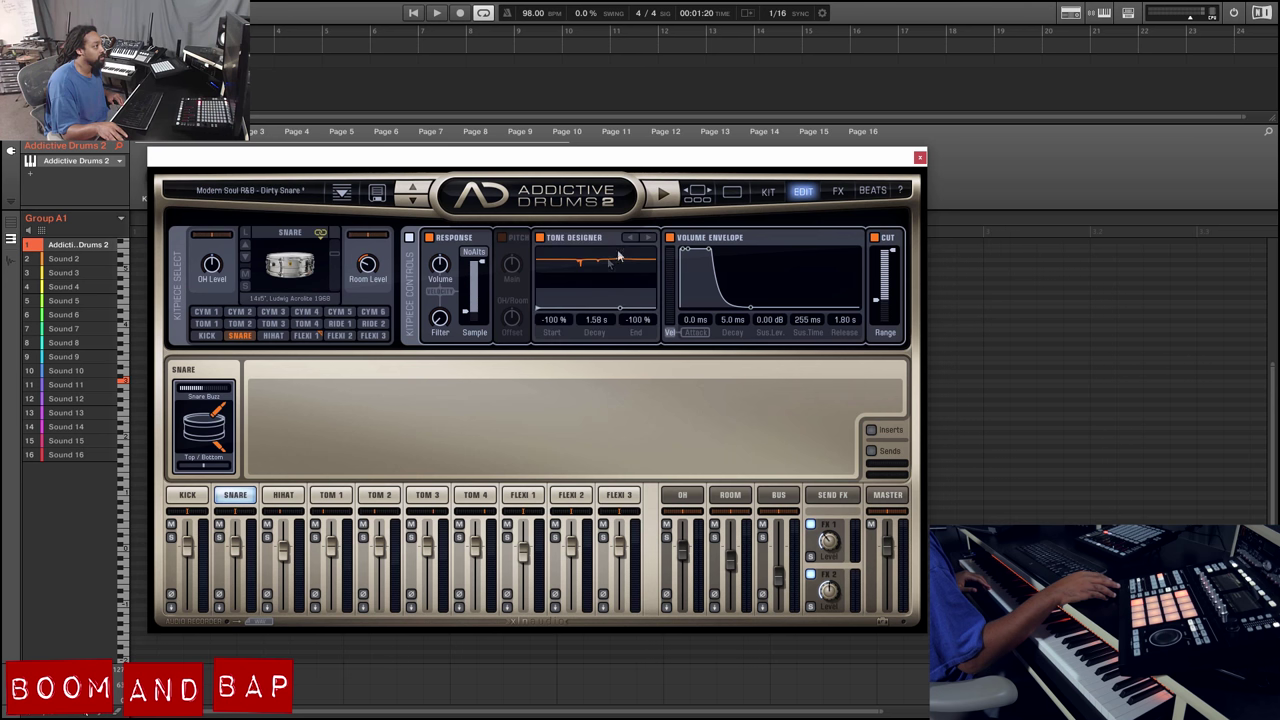
left_click(647, 238)
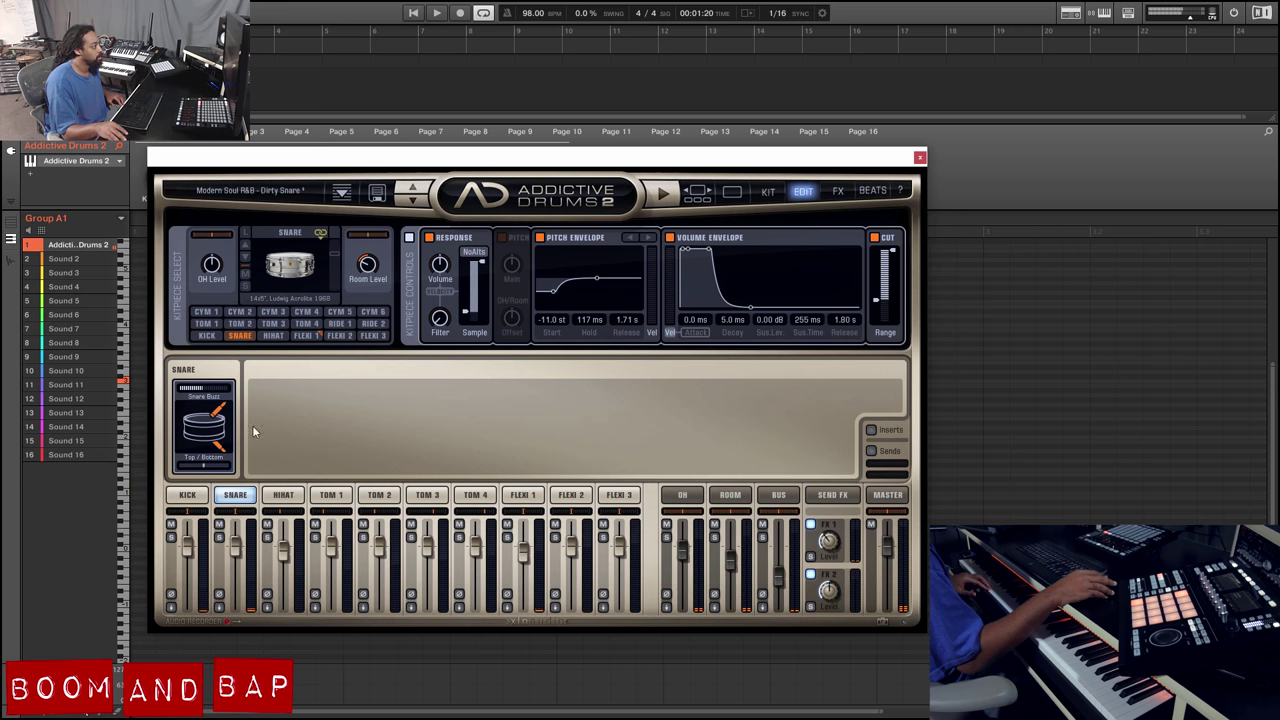
Step: Try the snare's Top/Bottom balance at -76% with the pitch envelope turned off, and raise Snare Buzz to 6.62 dB
left_click_drag(205, 470, 195, 474)
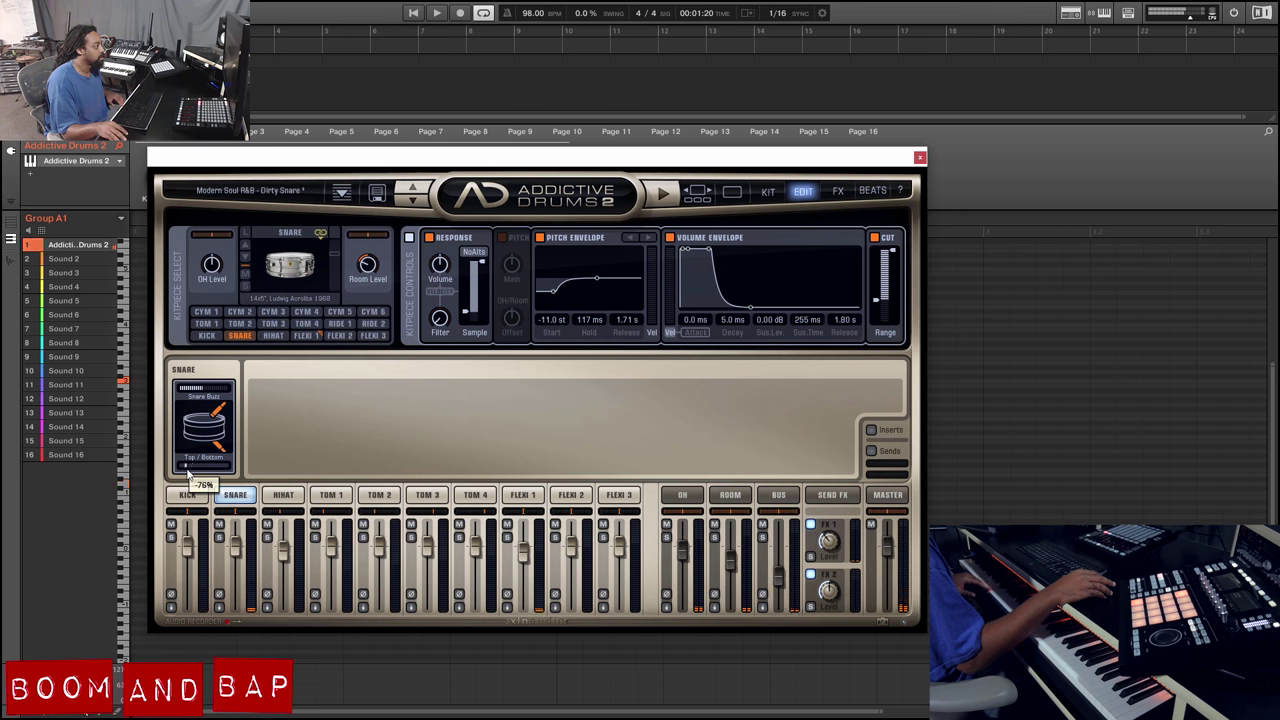
left_click(540, 237)
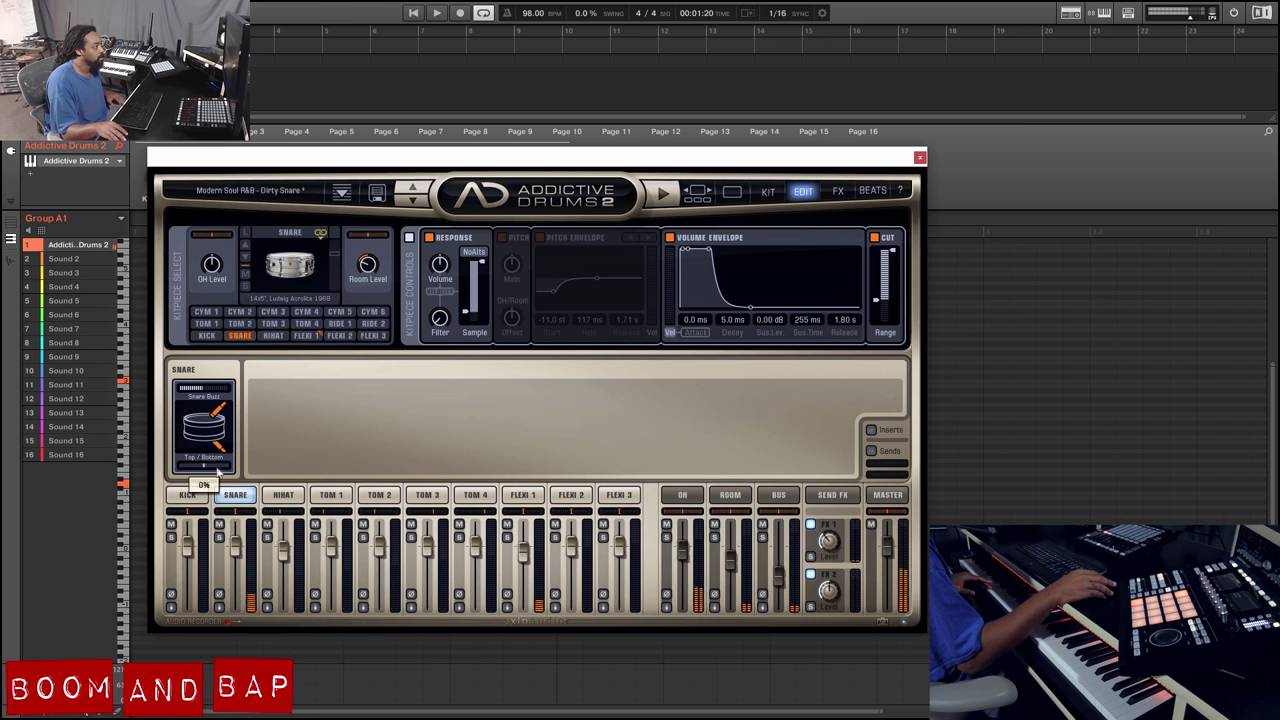
mouse_move(204, 397)
left_click_drag(224, 397, 226, 397)
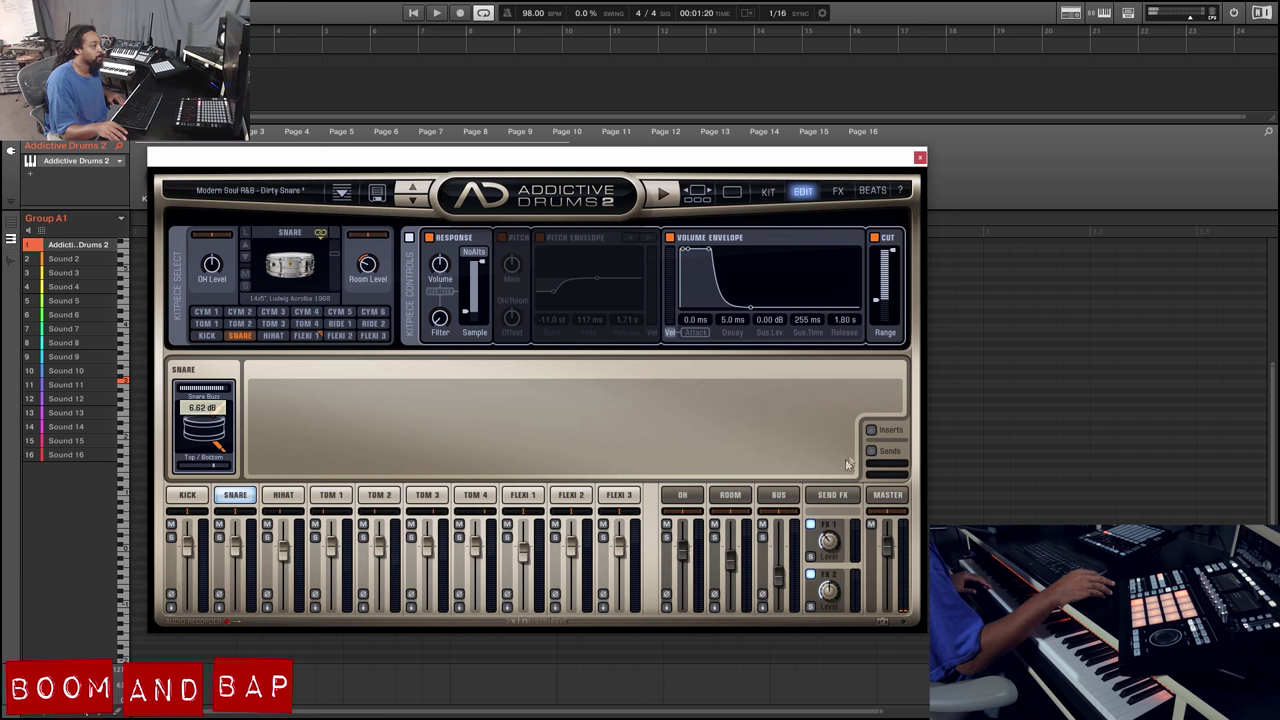
Step: Enable the snare's inserts, try Crunch distortion up to 76% and a different compressor threshold, and switch Comp & Dist off
left_click(876, 429)
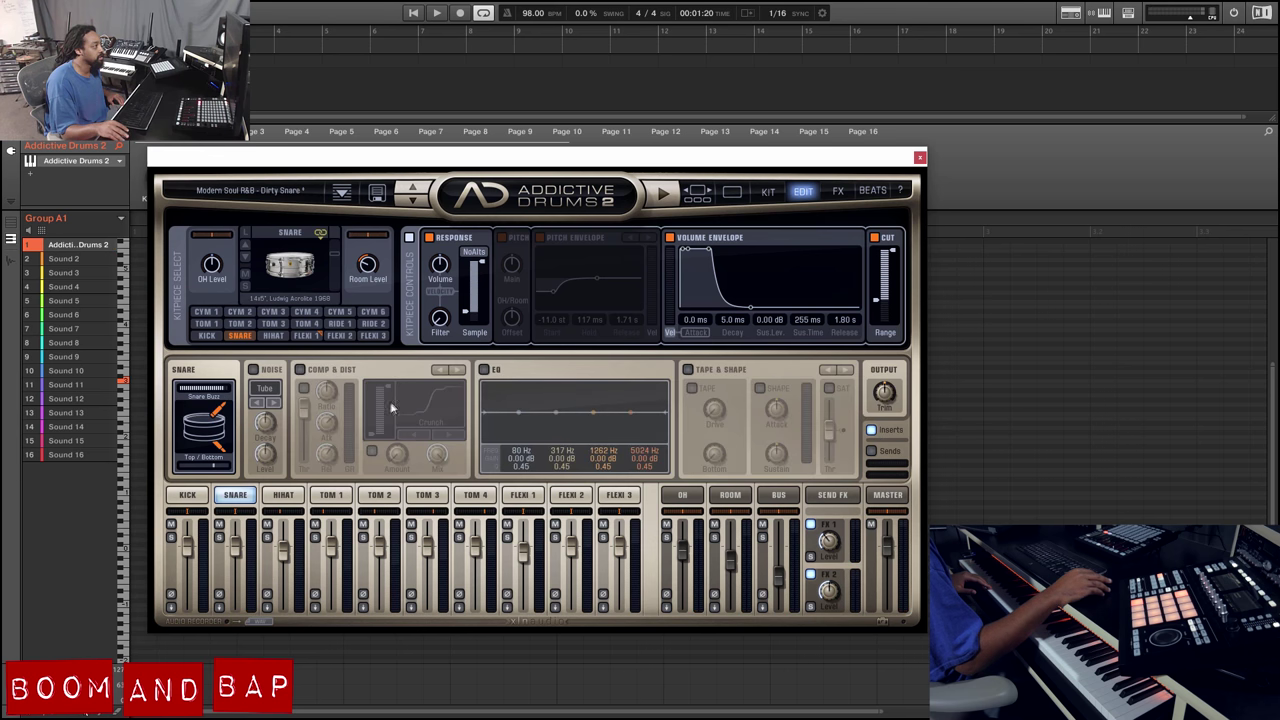
left_click(301, 370)
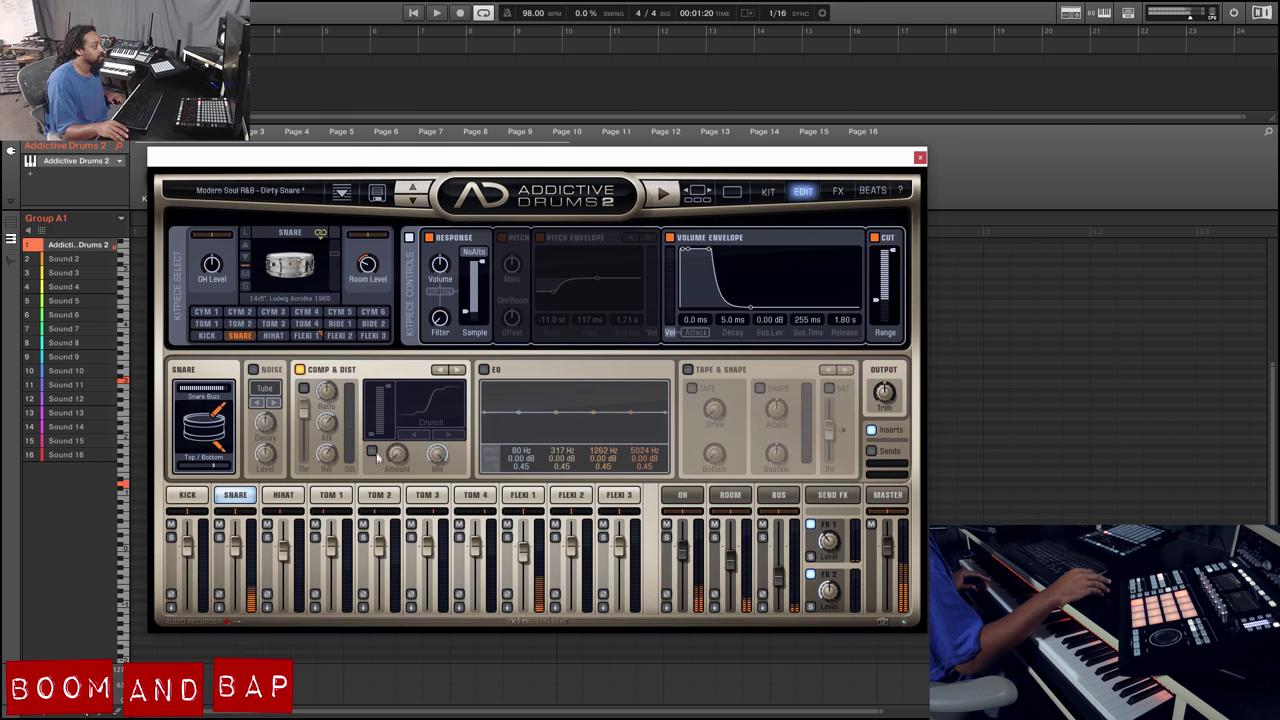
left_click(371, 452)
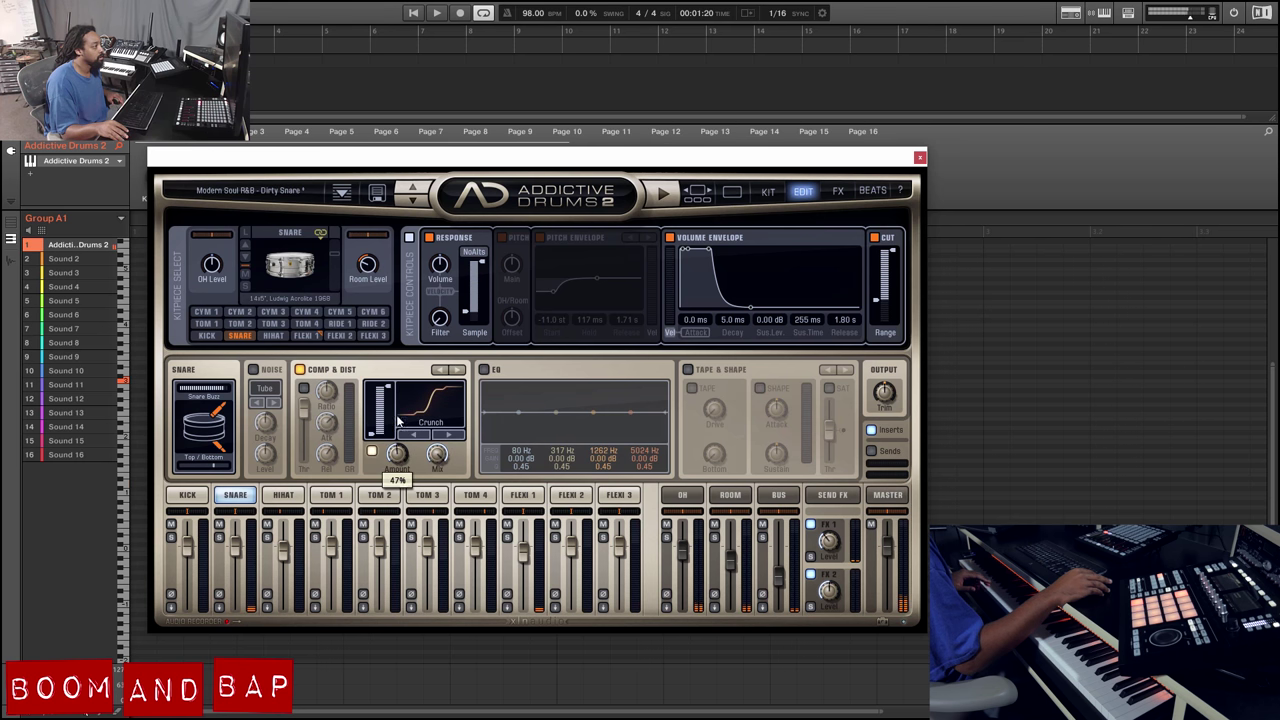
mouse_move(437, 456)
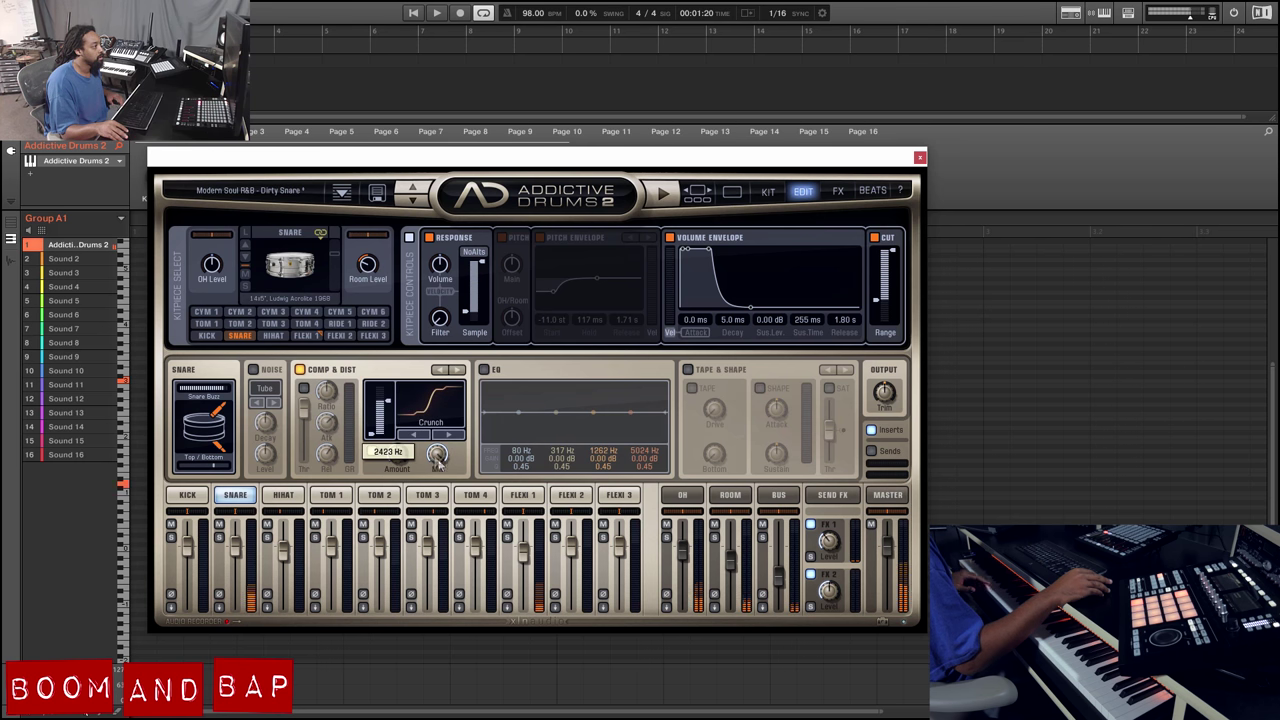
left_click_drag(406, 458, 398, 425)
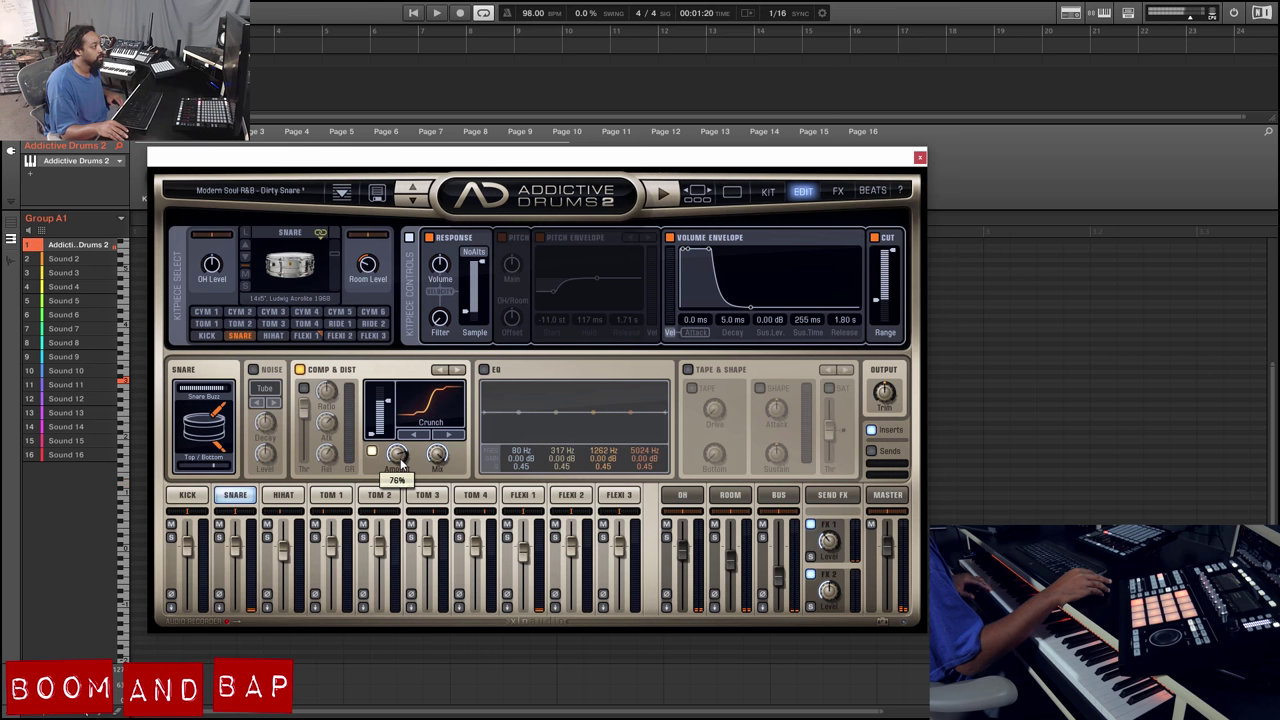
left_click_drag(402, 467, 408, 508)
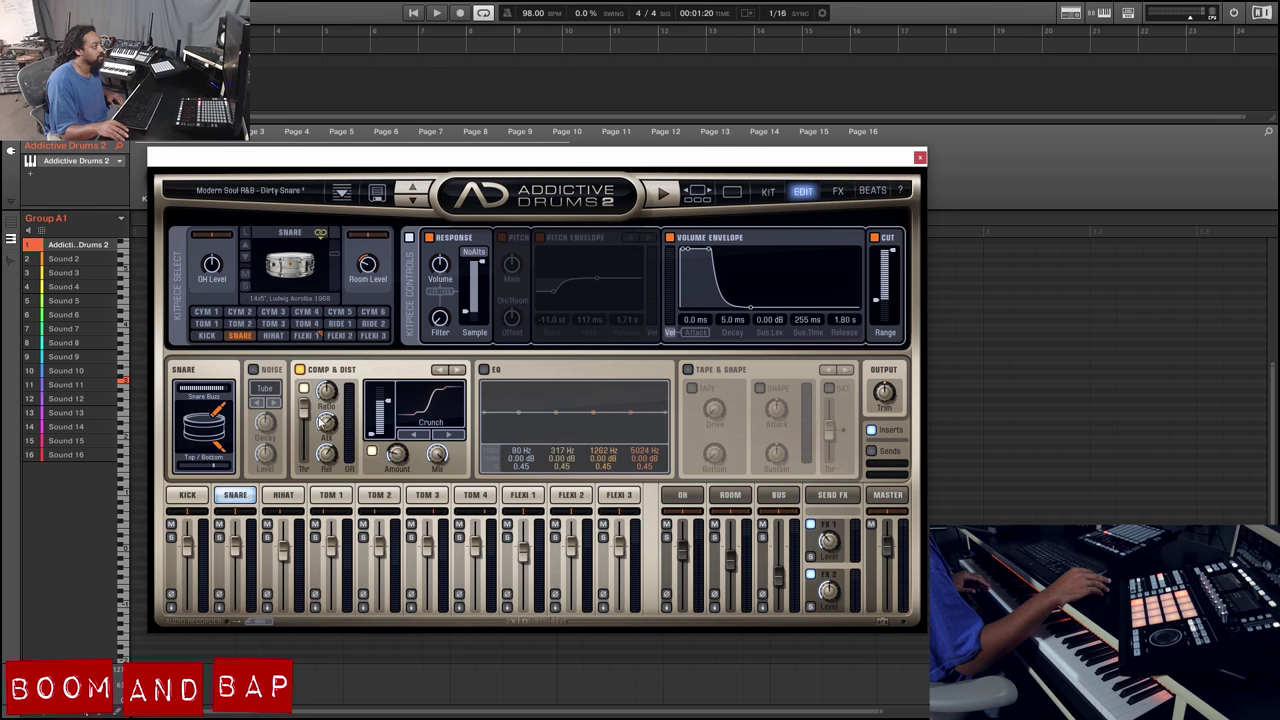
mouse_move(307, 410)
left_mouse_down()
mouse_move(306, 424)
mouse_move(326, 420)
left_mouse_up()
left_click(299, 370)
Step: Enable Tape & Shape with the Shape stage on the snare, and try Attack settings up to 82%
left_click(687, 370)
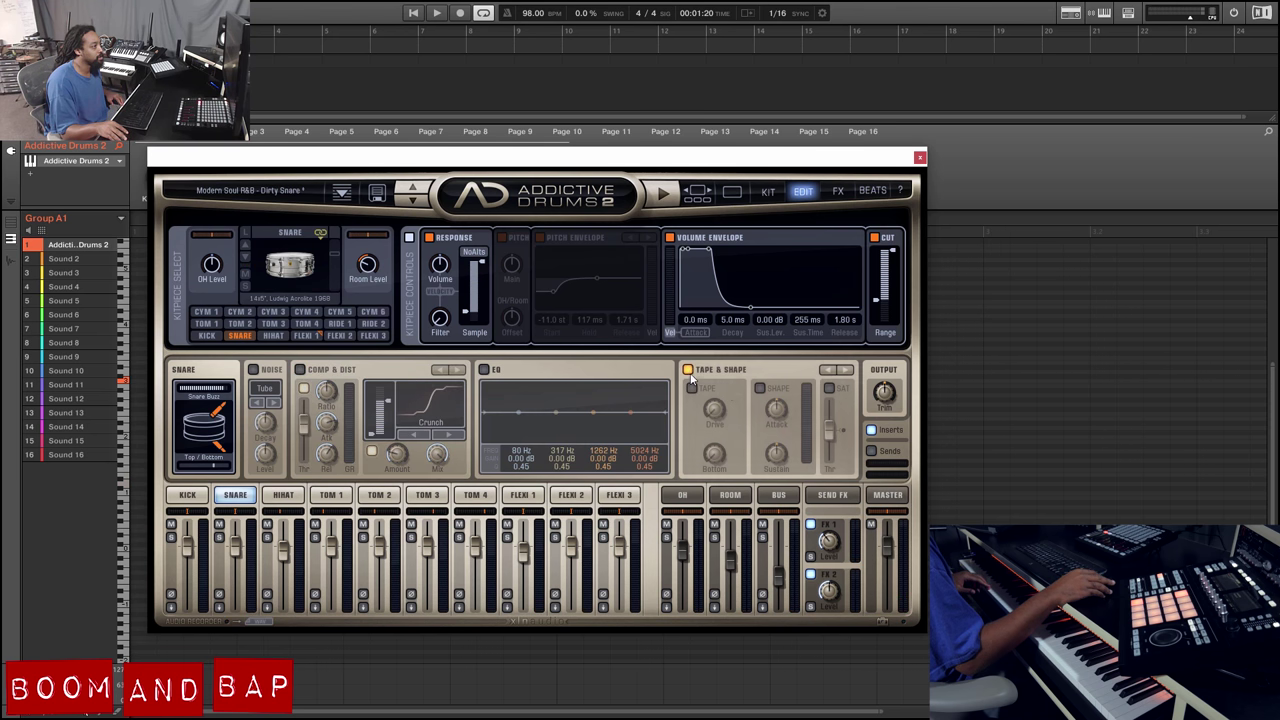
left_click(761, 389)
mouse_move(781, 400)
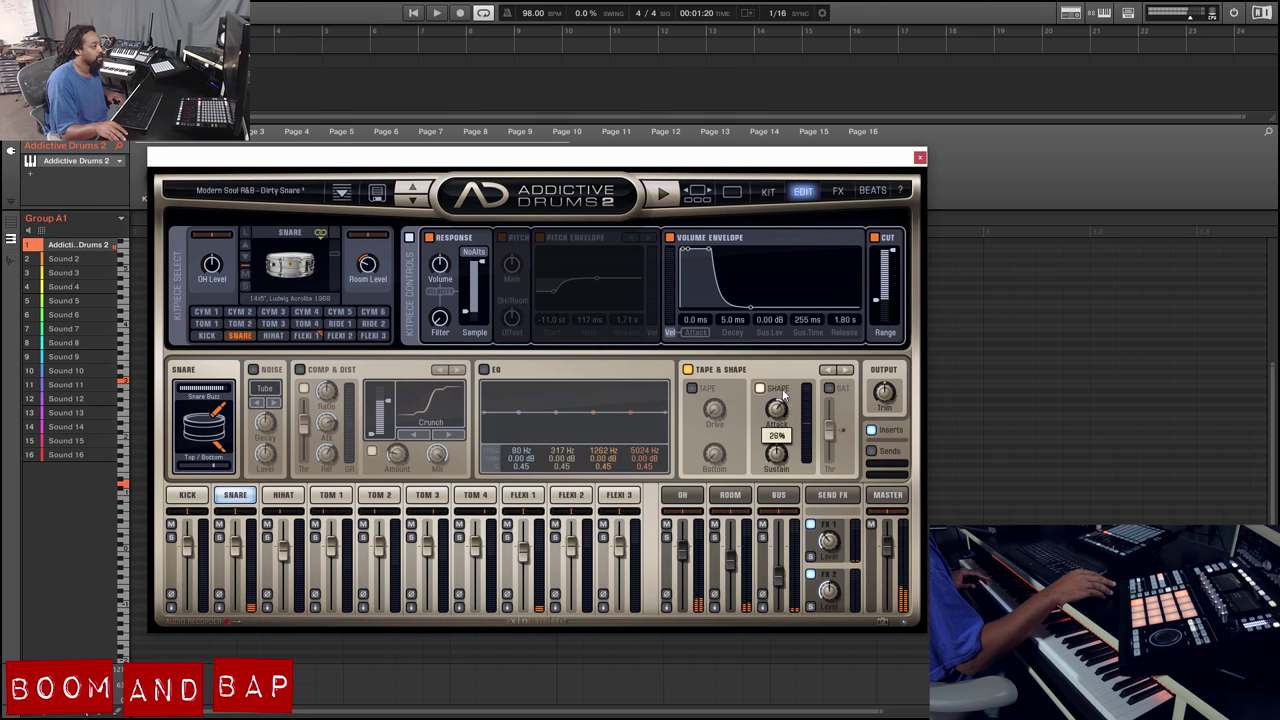
scroll(785, 397, "up", 6)
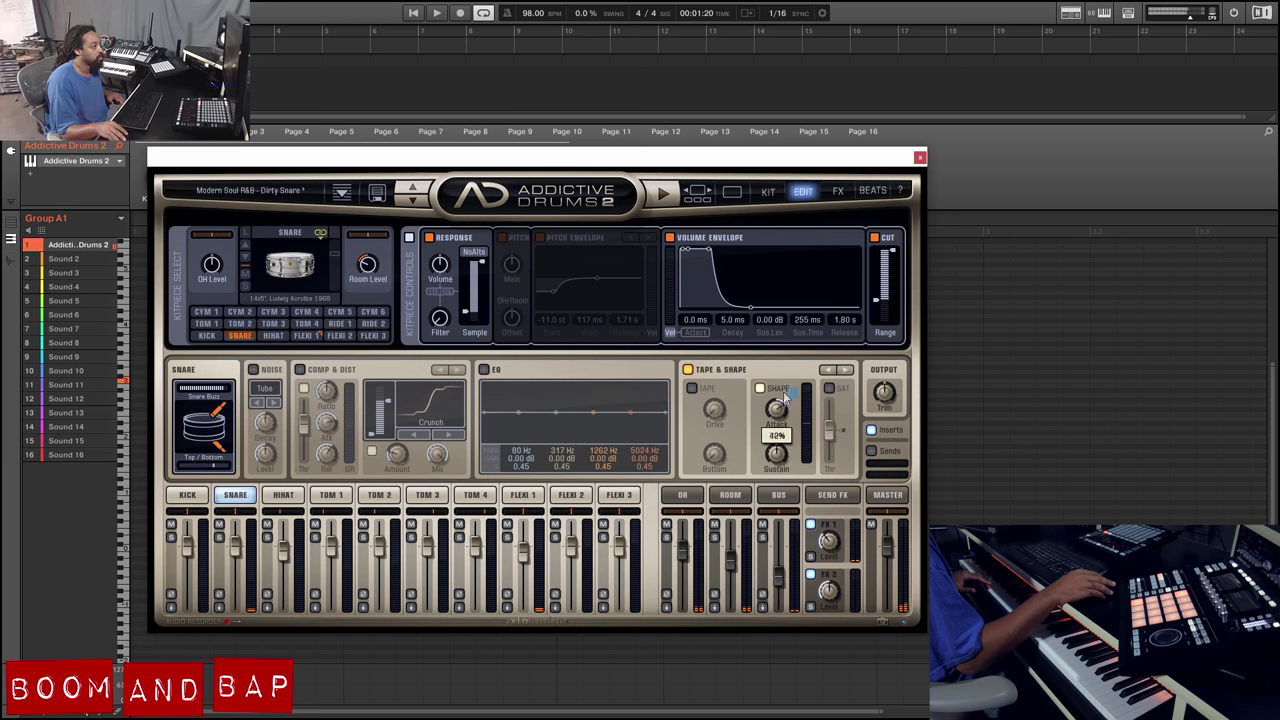
scroll(780, 447, "down", 10)
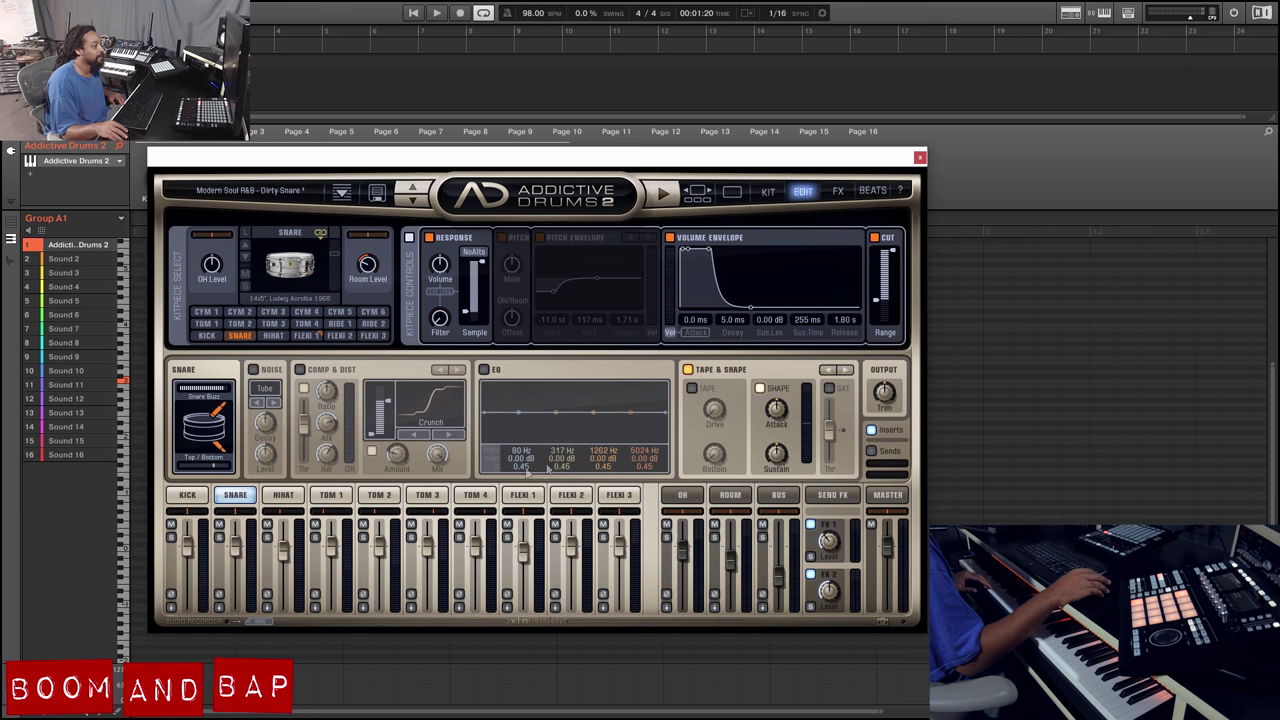
Step: Check the send effects, set the snare's FX 1 send from a trial 76% to a lower level and FX 2 to 5%, and show the master channel
left_click(823, 496)
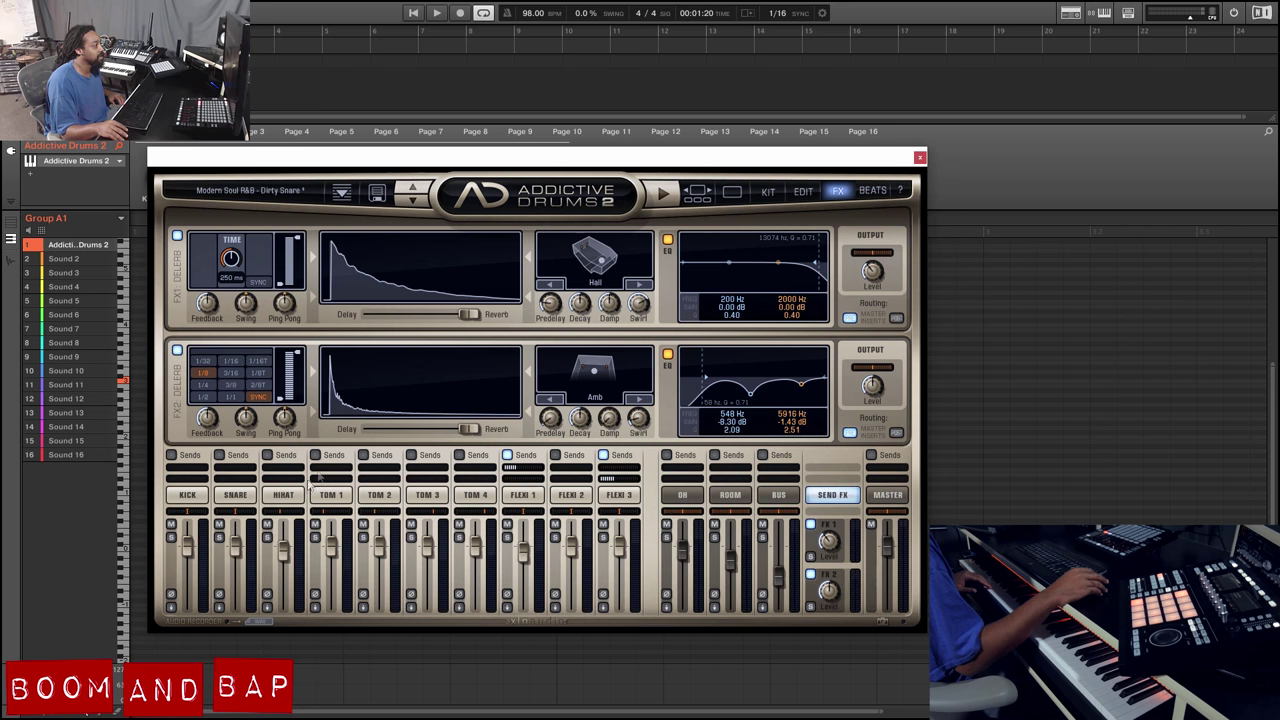
left_click(237, 498)
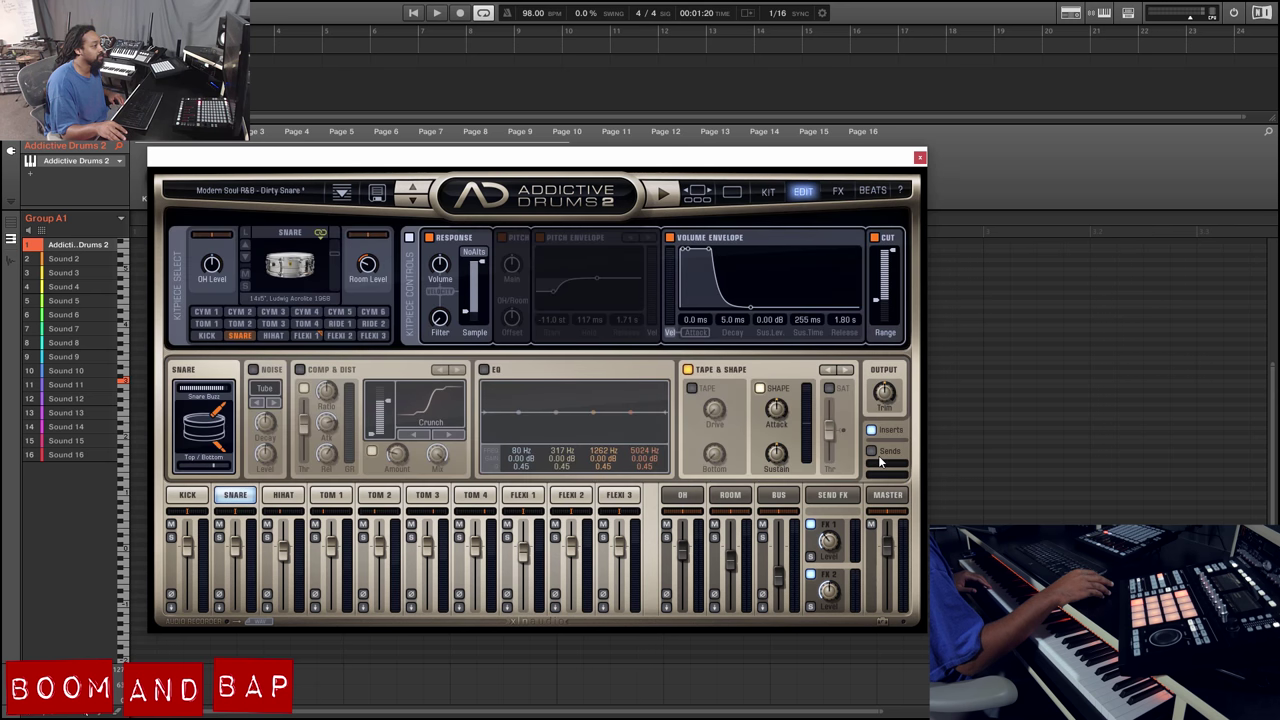
left_click_drag(878, 470, 898, 474)
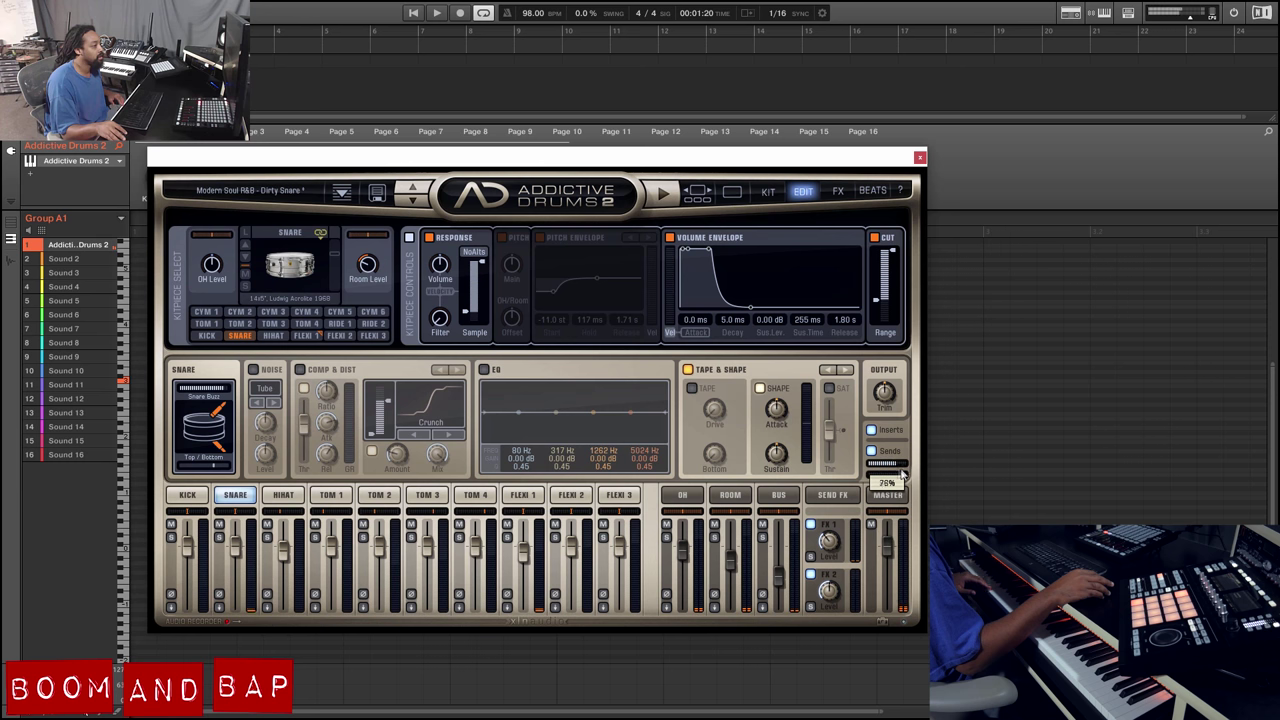
left_click_drag(900, 470, 884, 470)
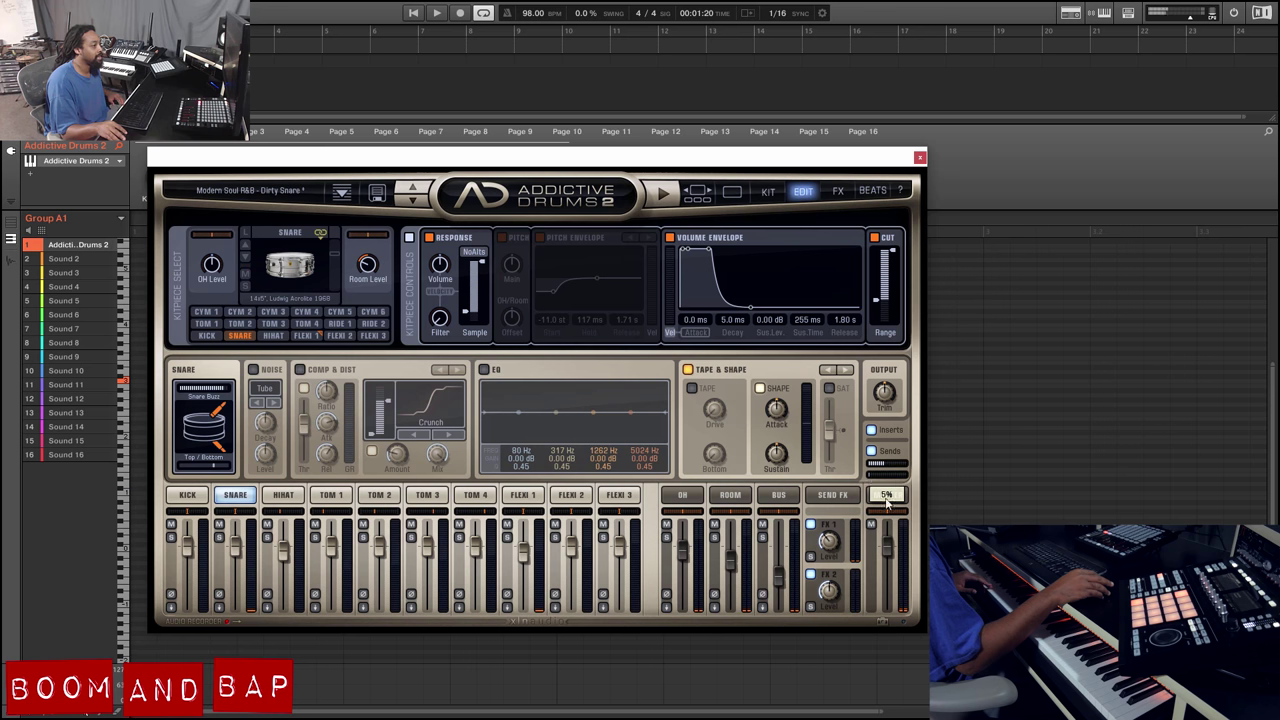
left_click(890, 496)
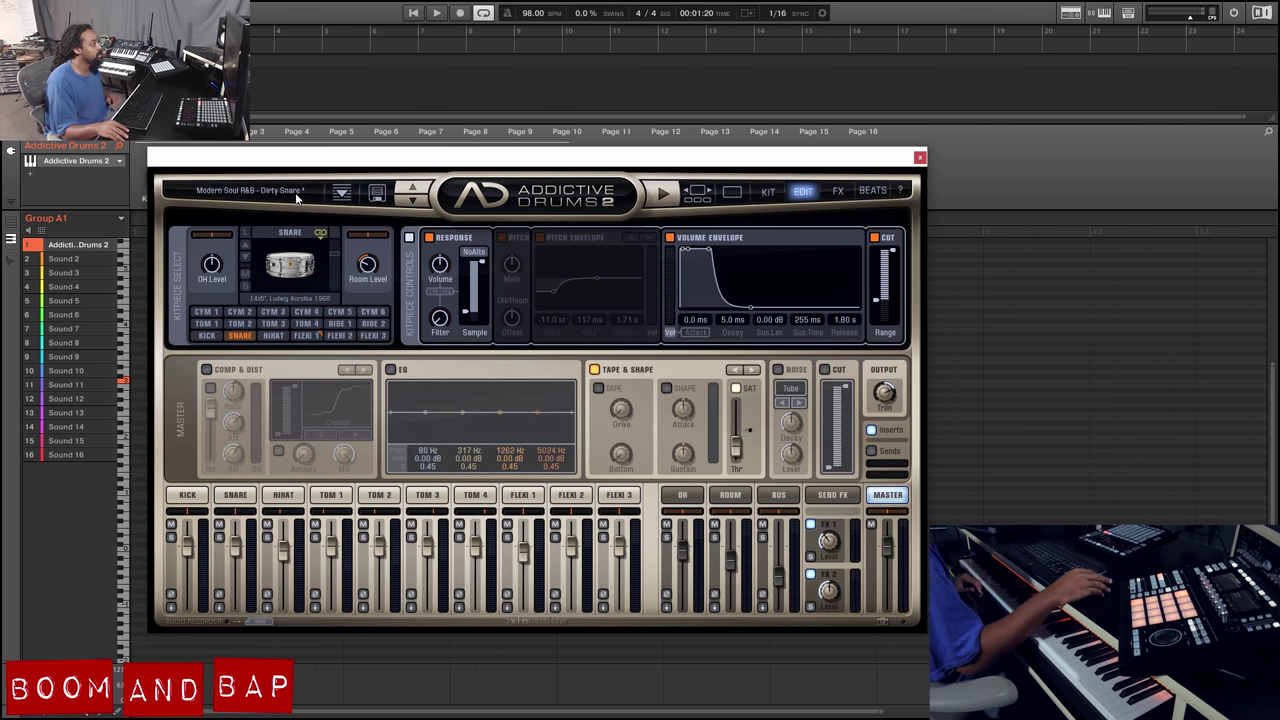
Step: Open the preset browser and try the Acoustic, Electronic and Percussion filters, leaving all three enabled
left_click(295, 192)
left_click_drag(563, 333, 570, 290)
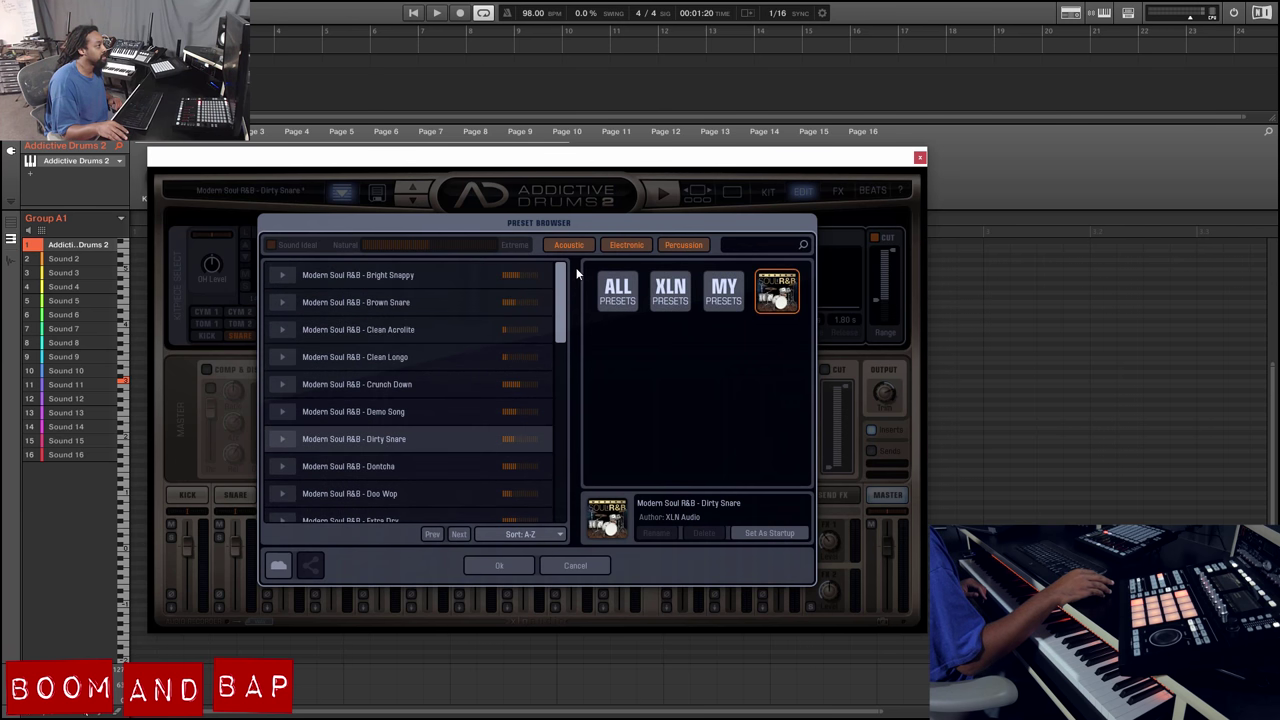
left_click(627, 245)
left_click(683, 246)
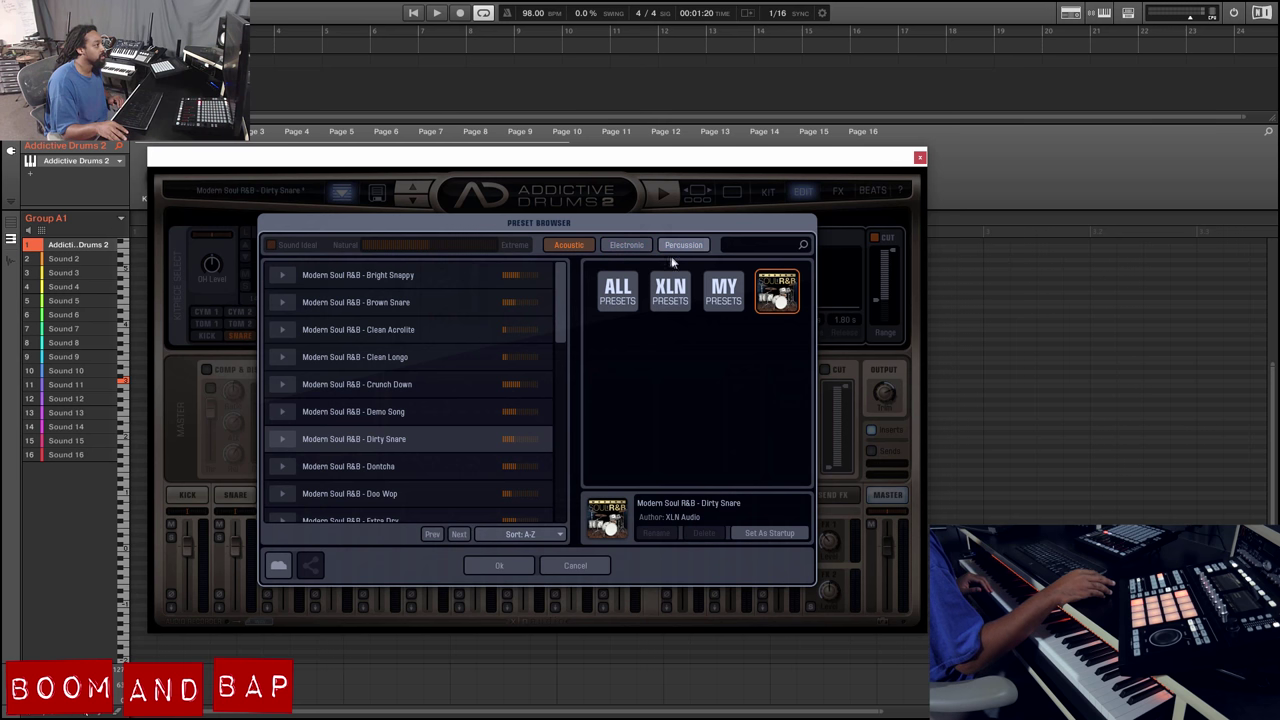
left_click(565, 247)
left_click(577, 248)
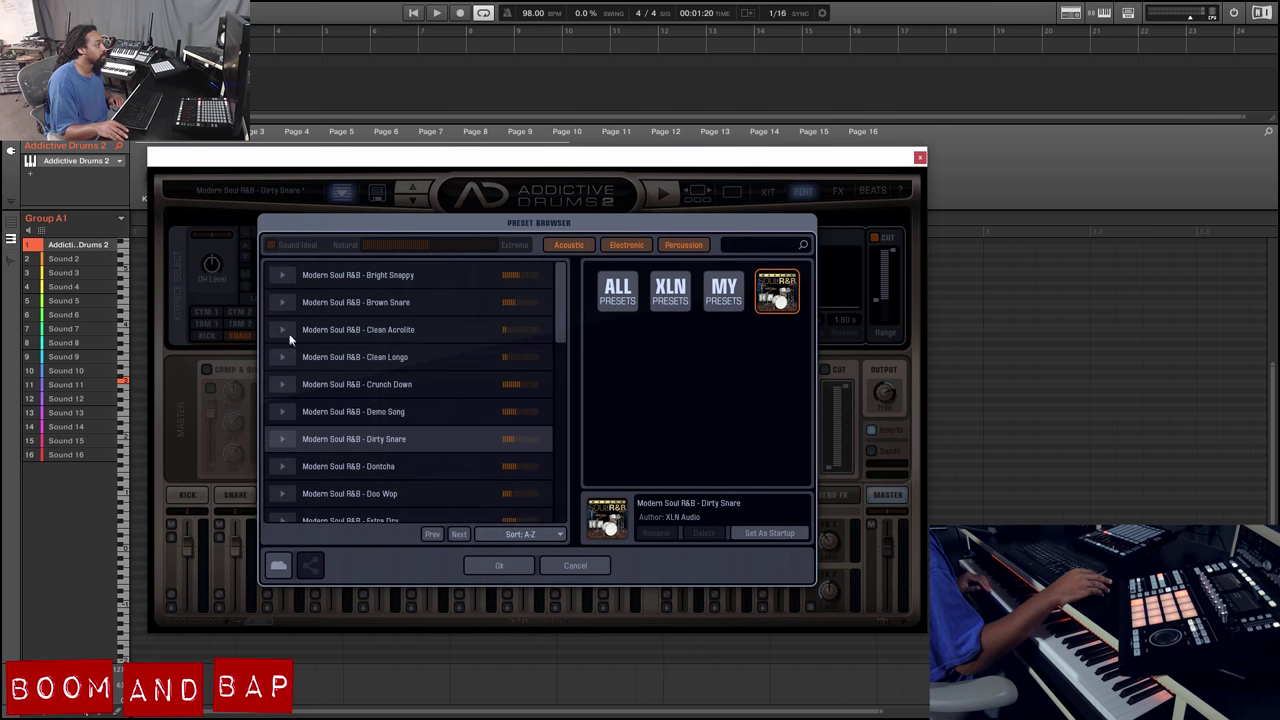
Step: Audition the Clean Acrolite and Dontcha presets, and enable Sound Ideal sorting in the preset browser
left_click(289, 334)
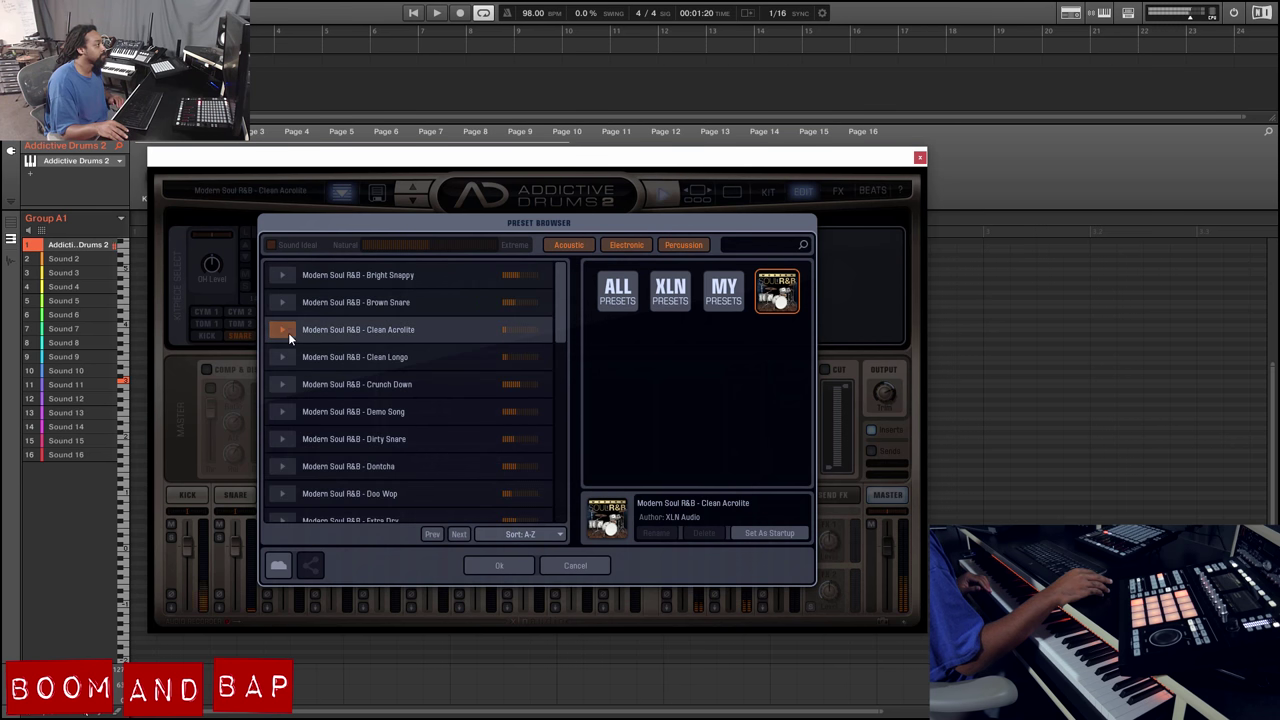
left_click(284, 472)
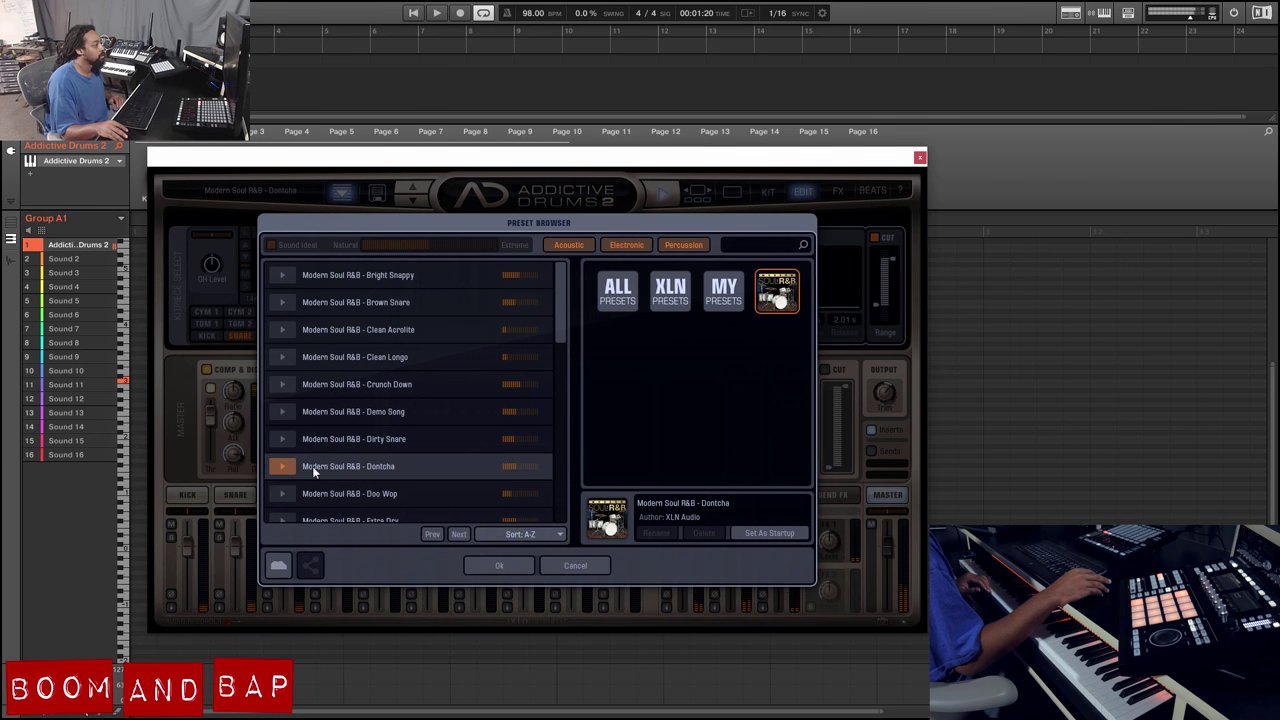
left_click(272, 245)
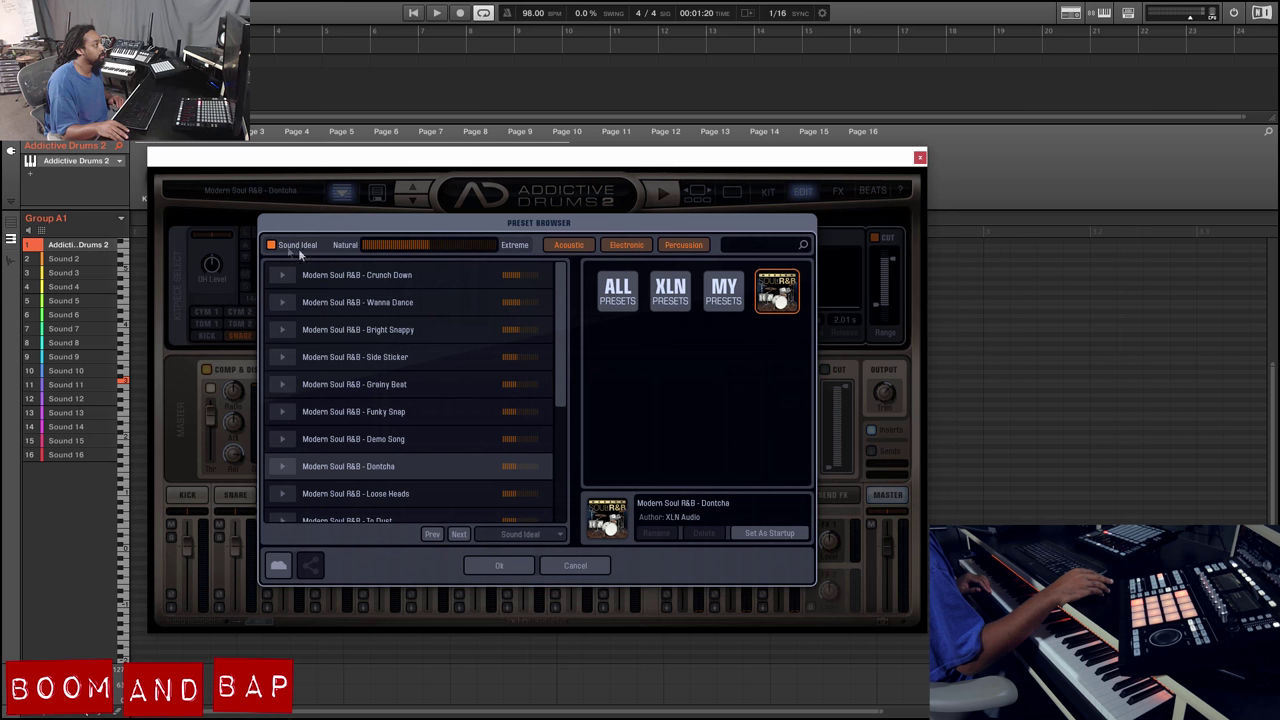
Step: Shift the preset browser's Sound Ideal filter towards Natural and audition the Clean Acrolite and Slow Kick presets
left_click_drag(429, 247, 380, 246)
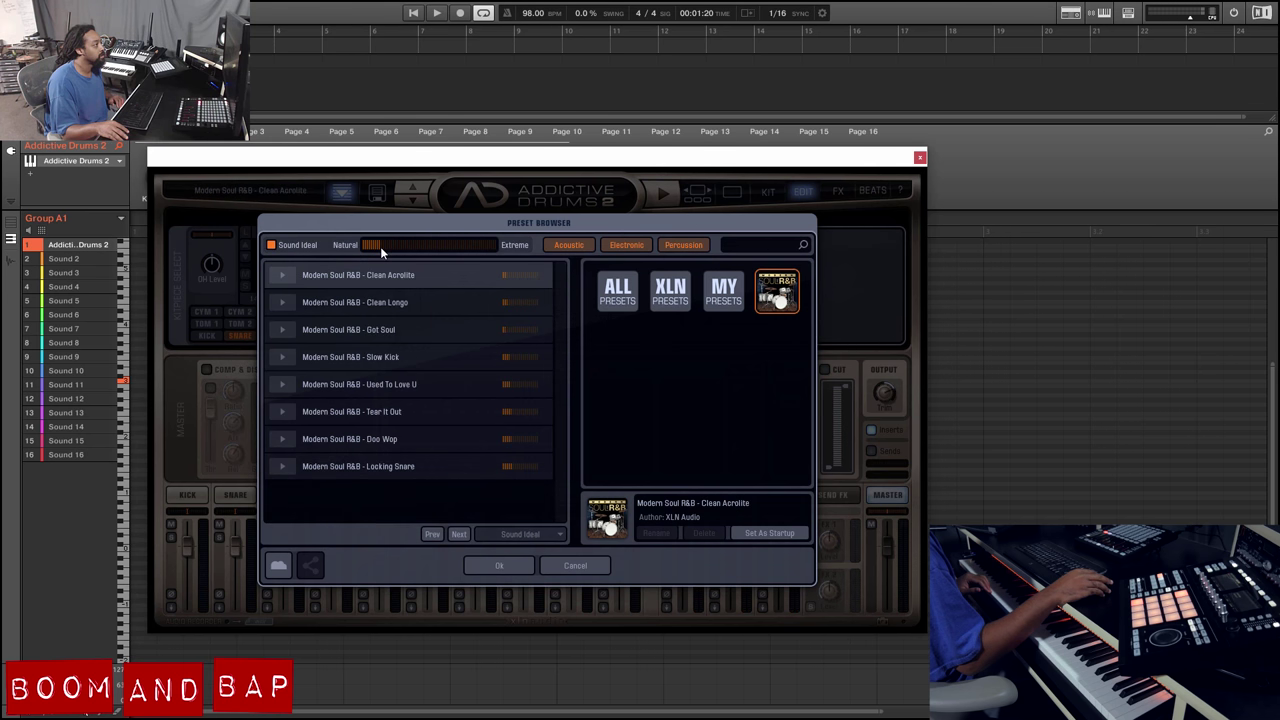
left_click(284, 276)
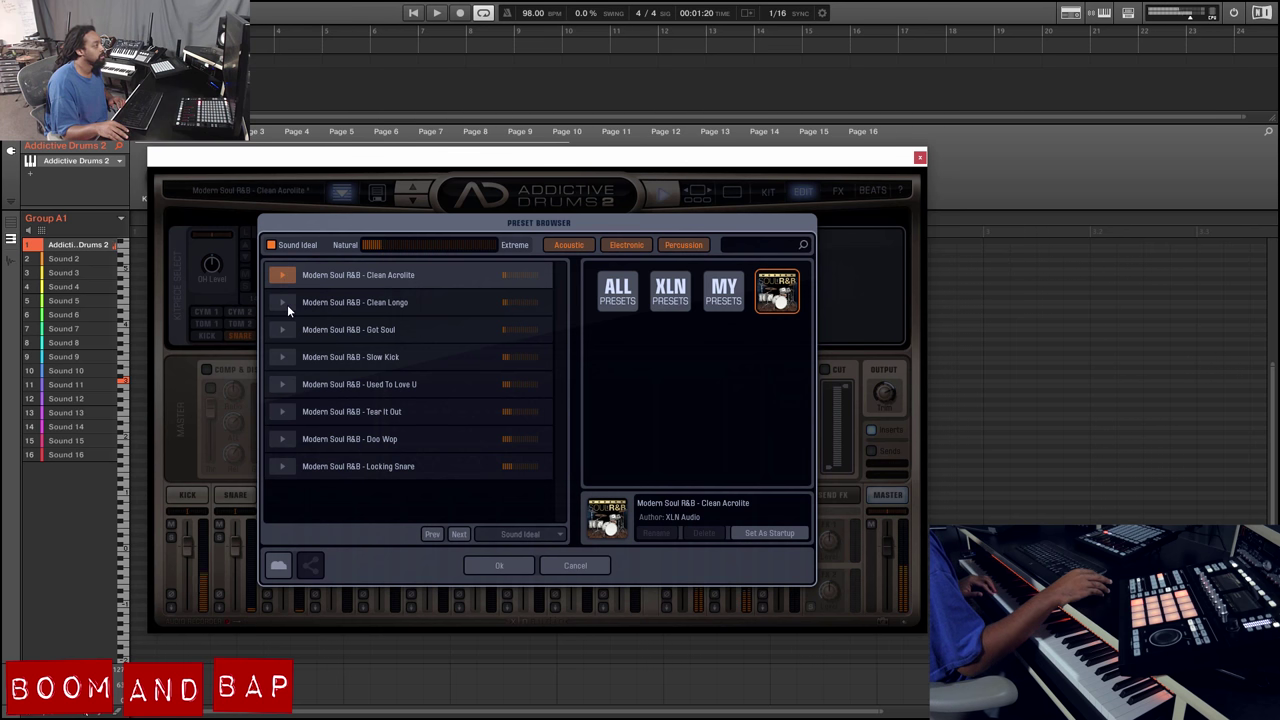
left_click(286, 357)
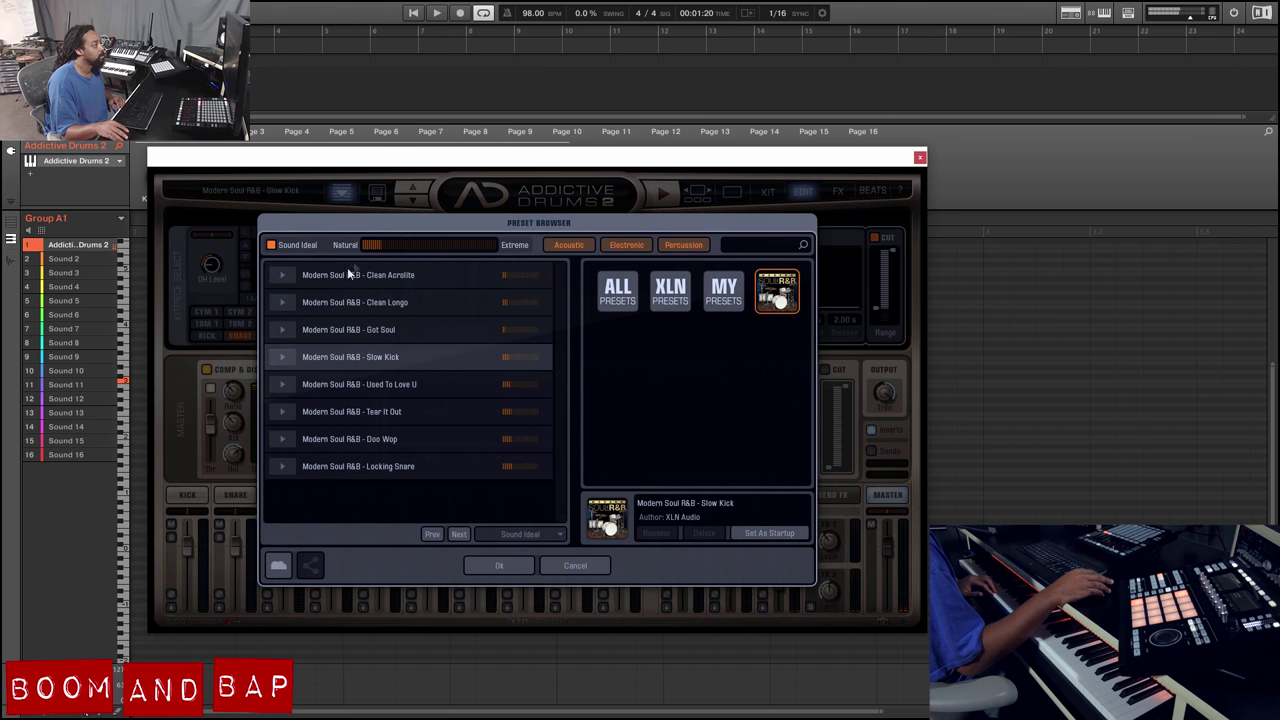
Step: Shift the Sound Ideal filter towards Extreme, audition the Floor Shaker preset, and leave the preset browser without loading it
left_click_drag(385, 251, 458, 253)
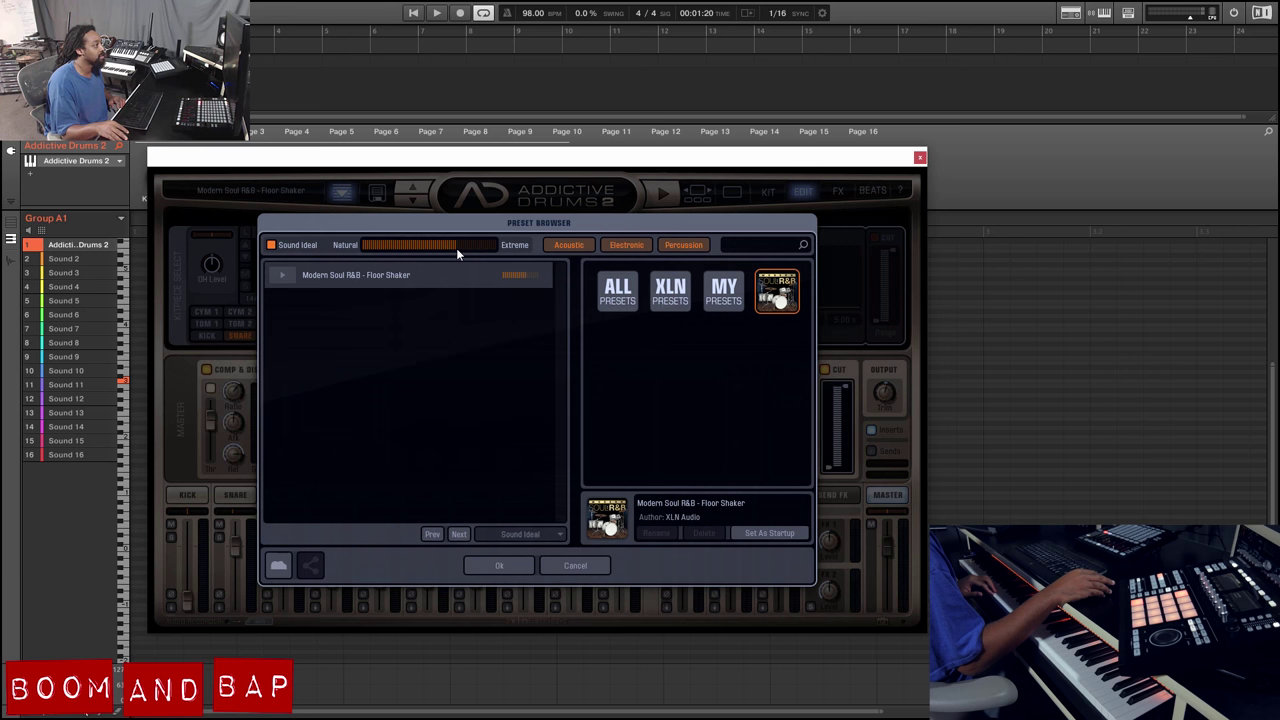
left_click(289, 279)
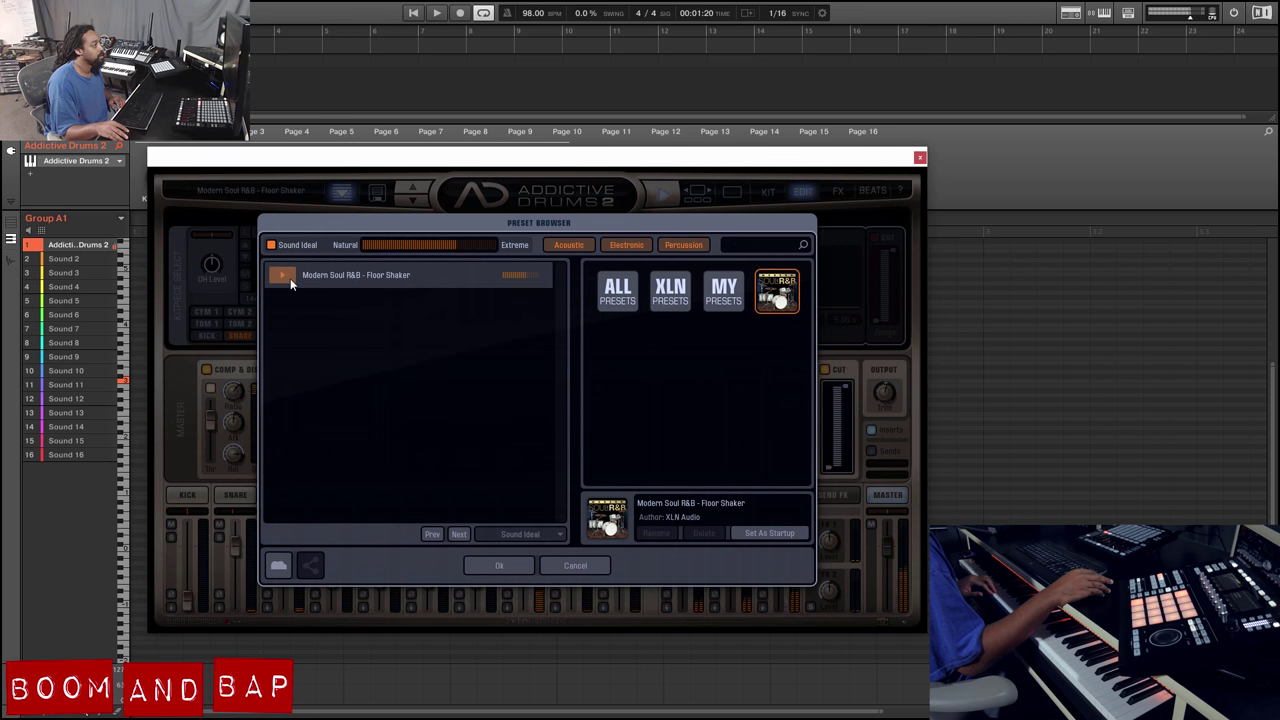
left_click(290, 278)
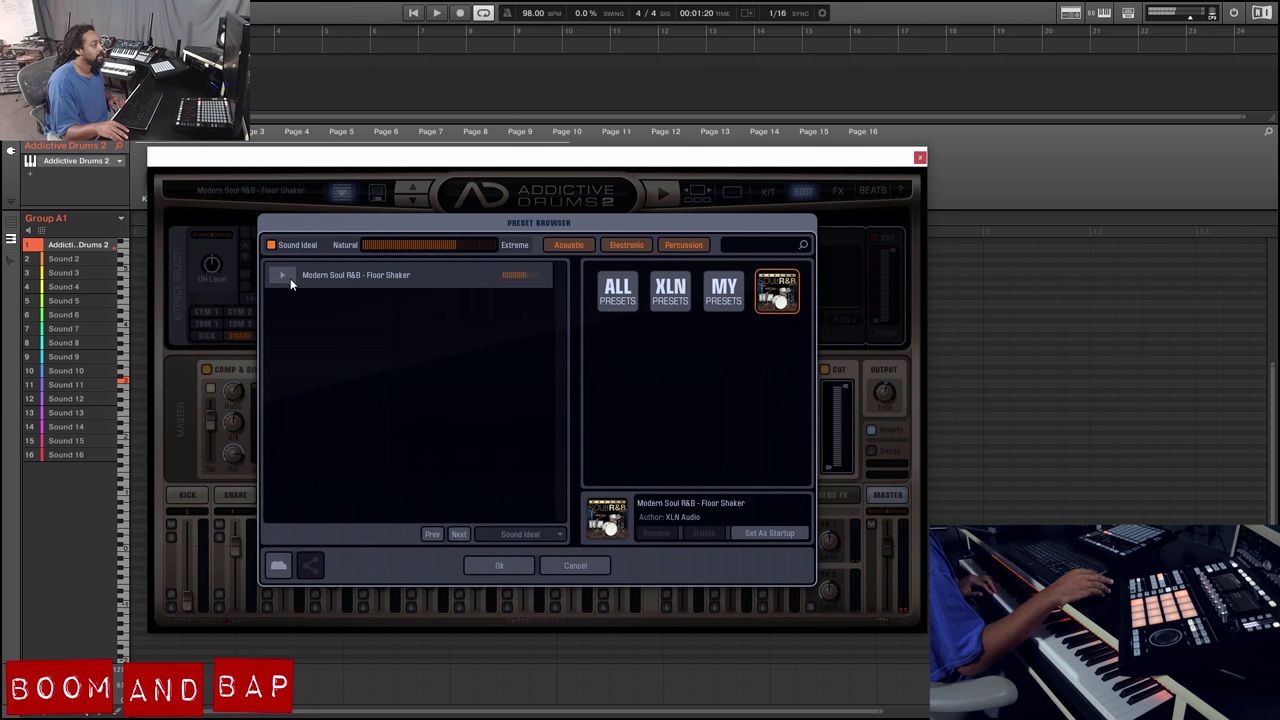
left_click(591, 569)
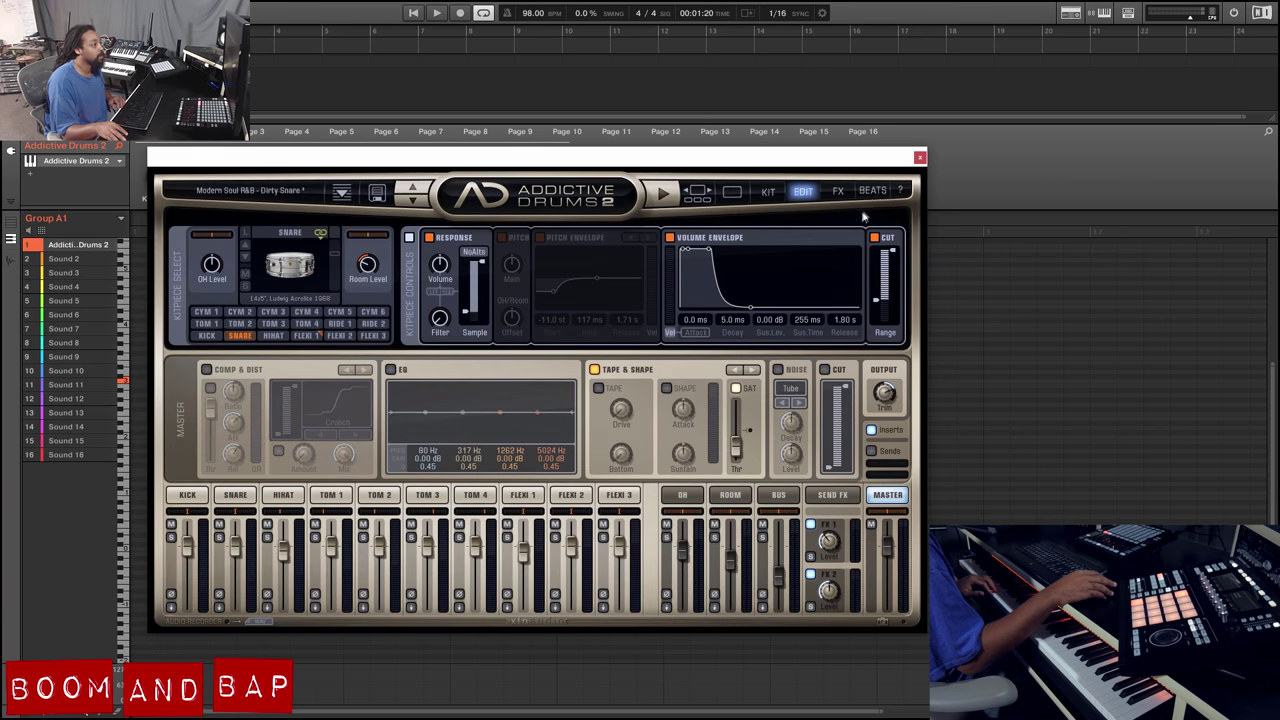
Step: Show the beats library, search the grid for beats similar to Lock That Snare Beat 05, and play Twist n Shuffle Beat 01
left_click(874, 193)
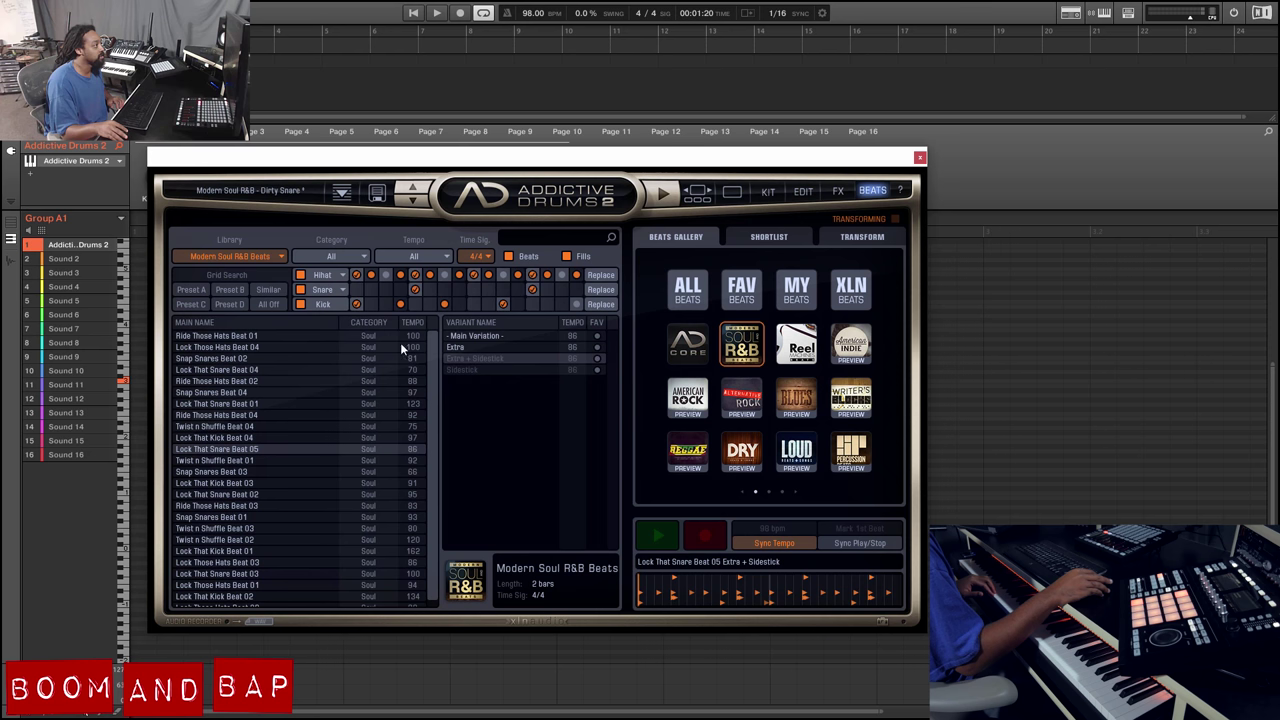
left_click(270, 292)
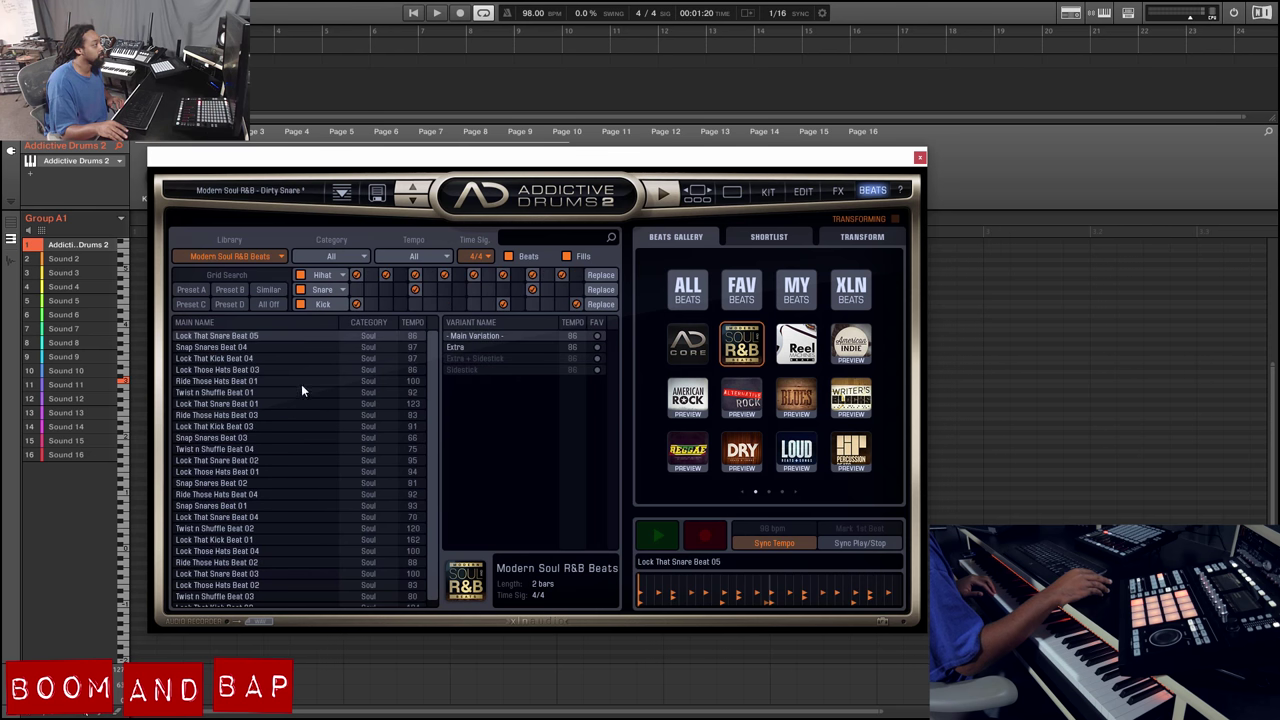
left_click(249, 395)
left_click(663, 539)
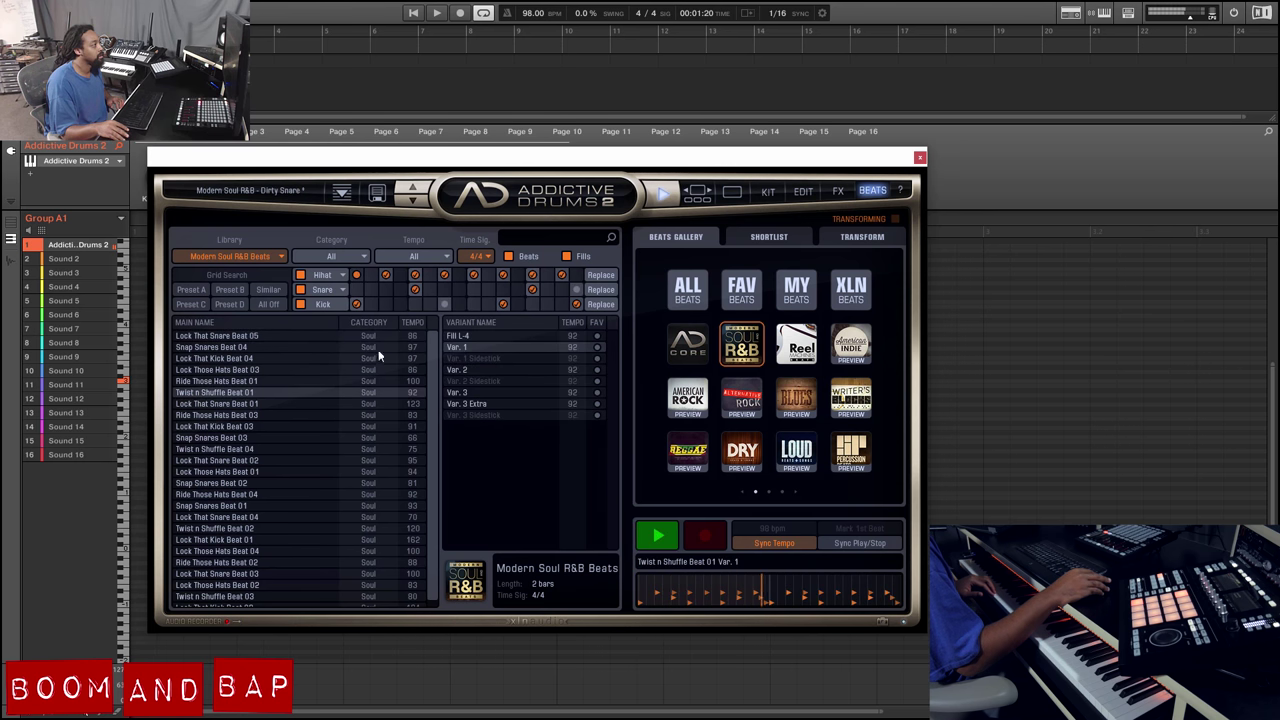
Step: Refine the beat grid search with an extra kick hit on step 8 and an extra snare hit on step 12
left_click(459, 289)
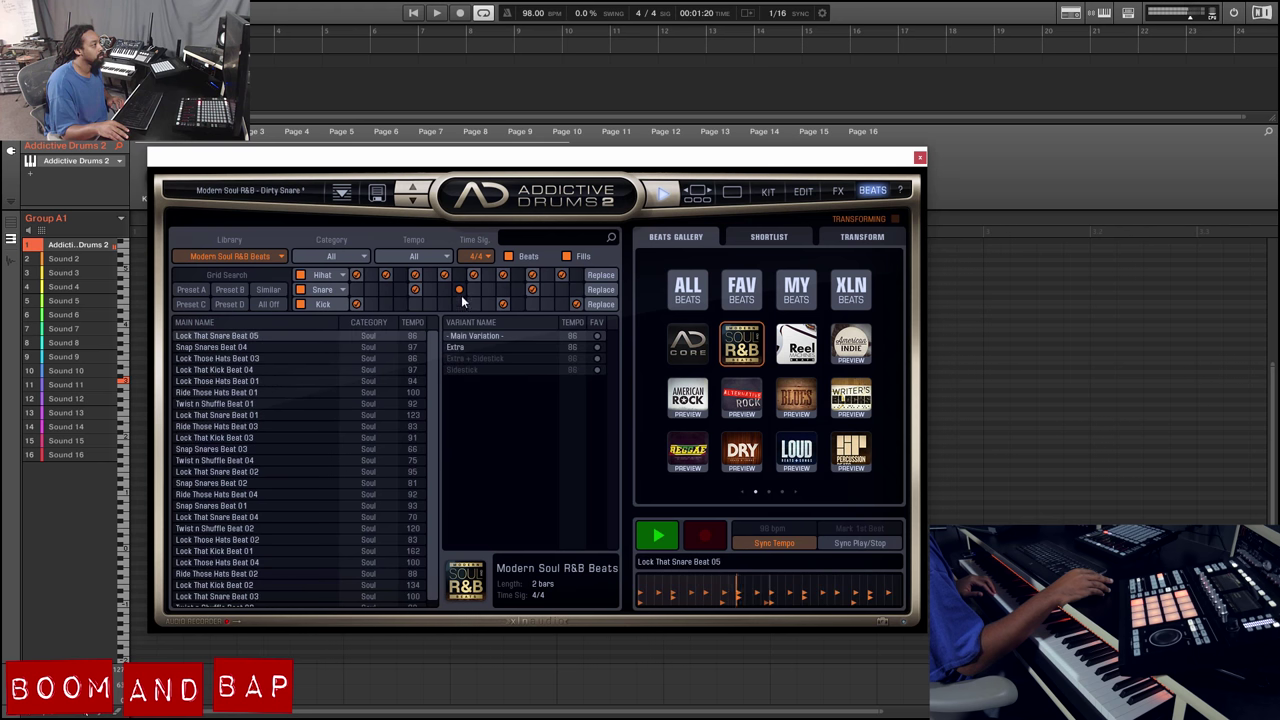
left_click(459, 304)
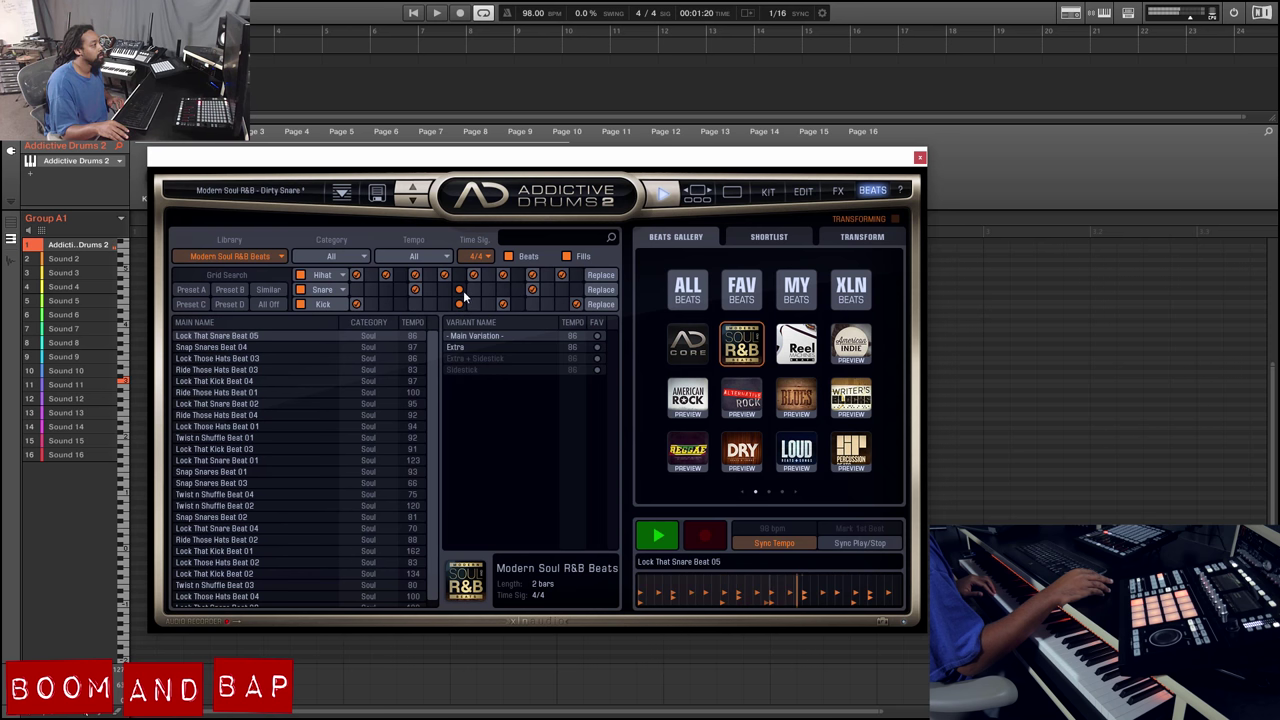
left_click(517, 289)
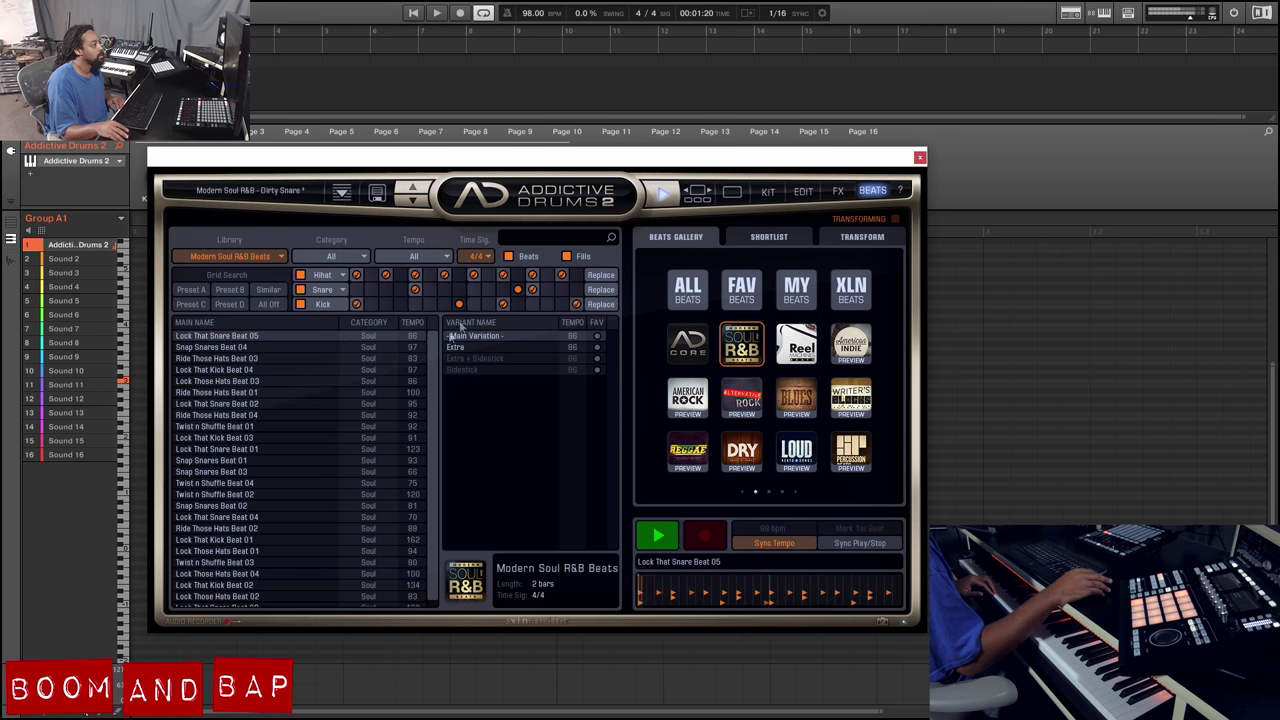
Step: Audition Lock That Snare Beat 02 and Lock That Snare Beat 01 from the search results, and stop playback
left_click(258, 404)
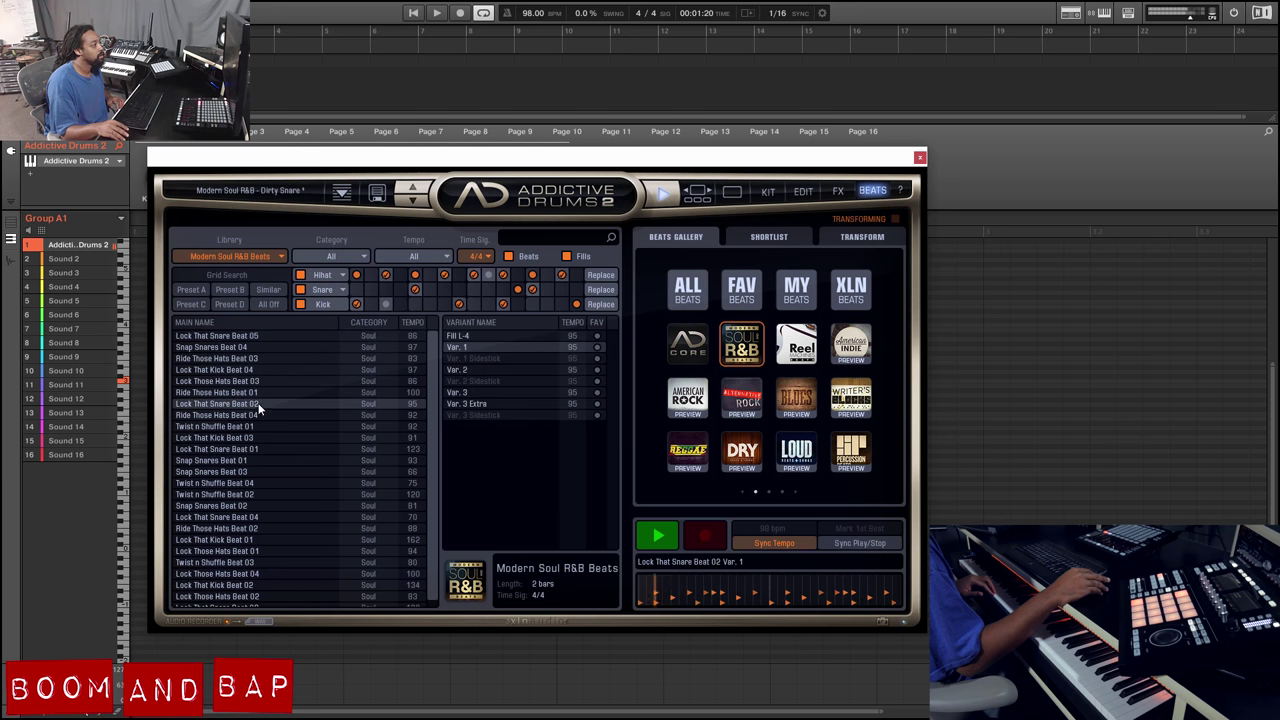
left_click(257, 449)
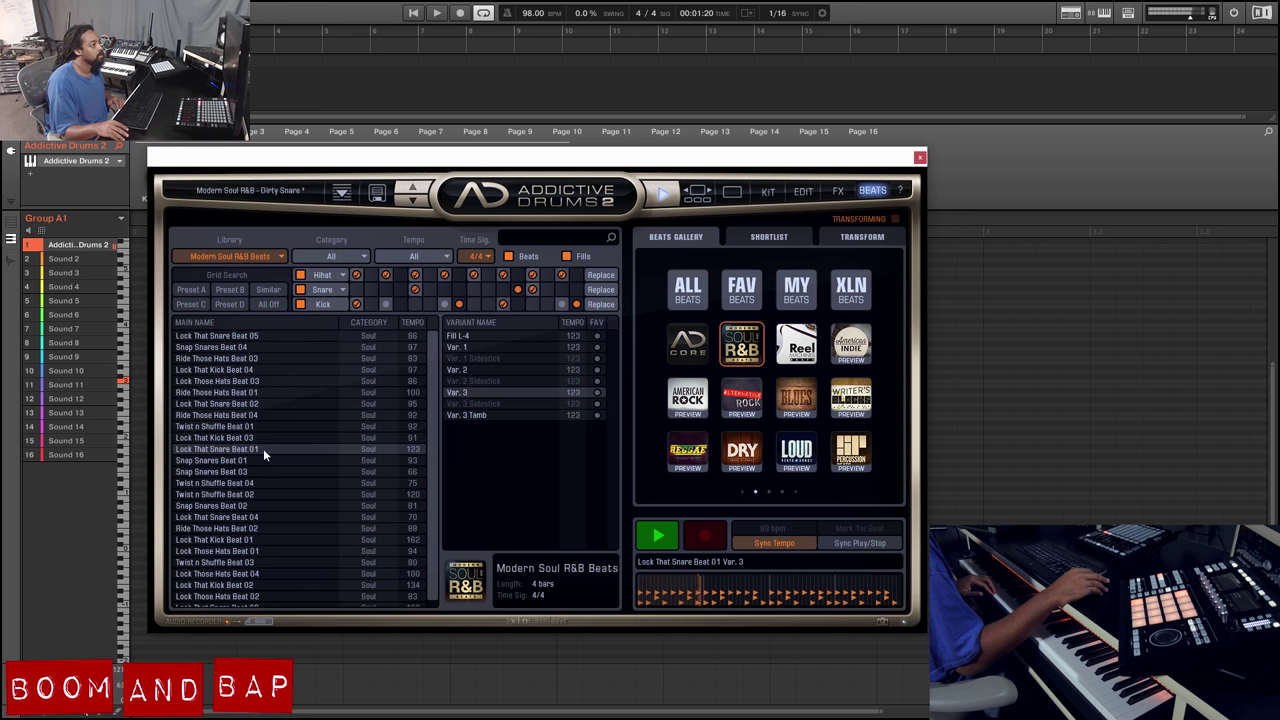
left_click(657, 535)
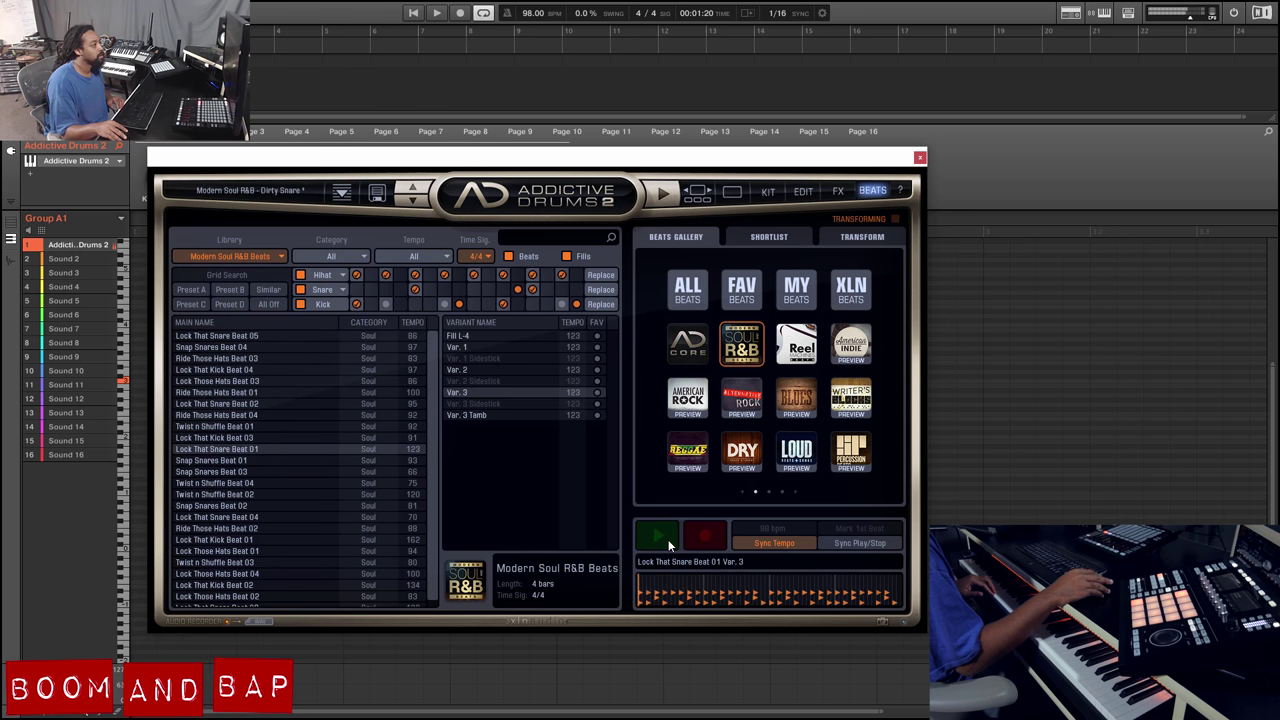
Step: Enable transforming for Lock That Snare Beat 01 Var. 3 and play it with the transform settings shown
left_click(869, 237)
left_click(895, 219)
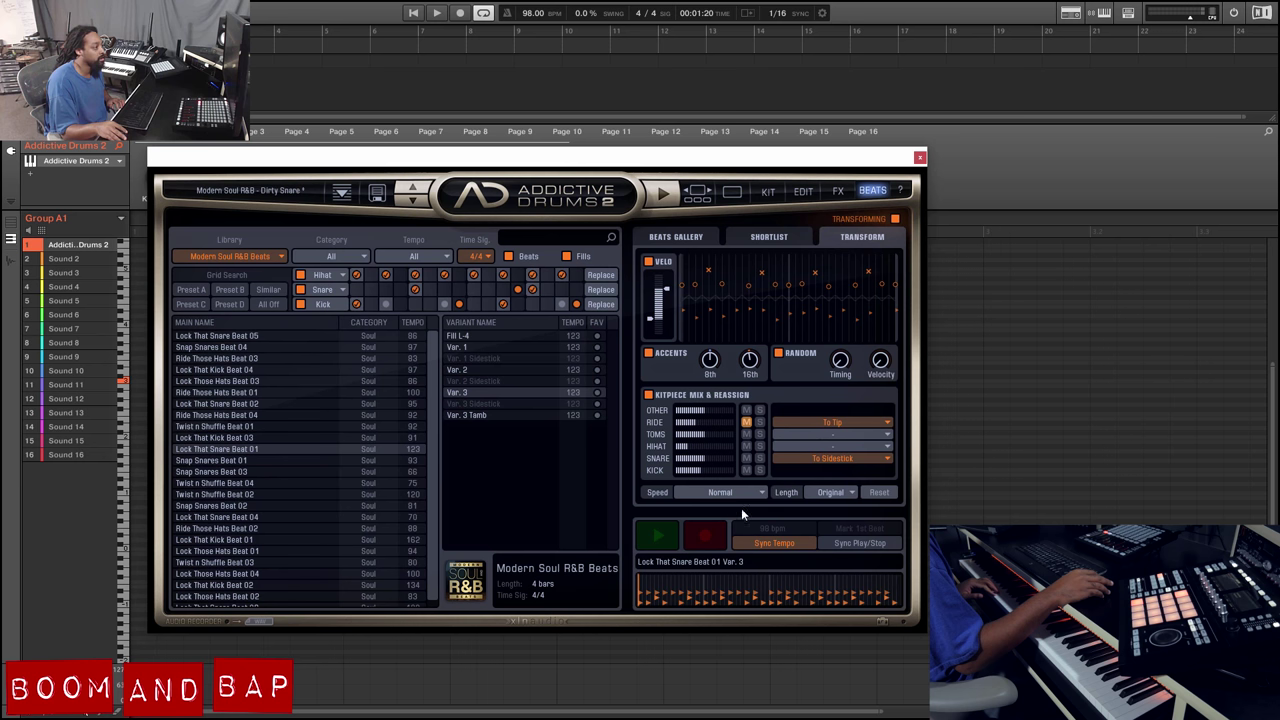
left_click(660, 540)
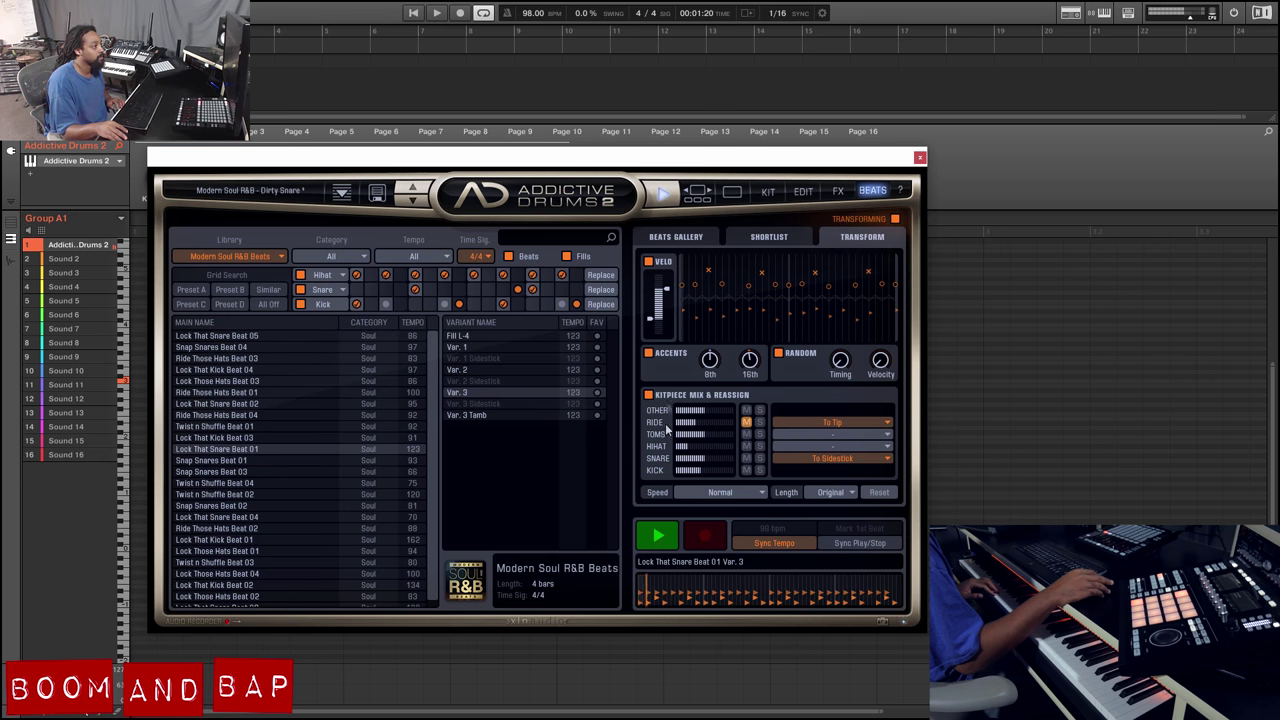
Step: Adjust the upper and lower velocity handles of the beat transform, stopping playback in between
left_click_drag(670, 295, 668, 289)
left_click(659, 536)
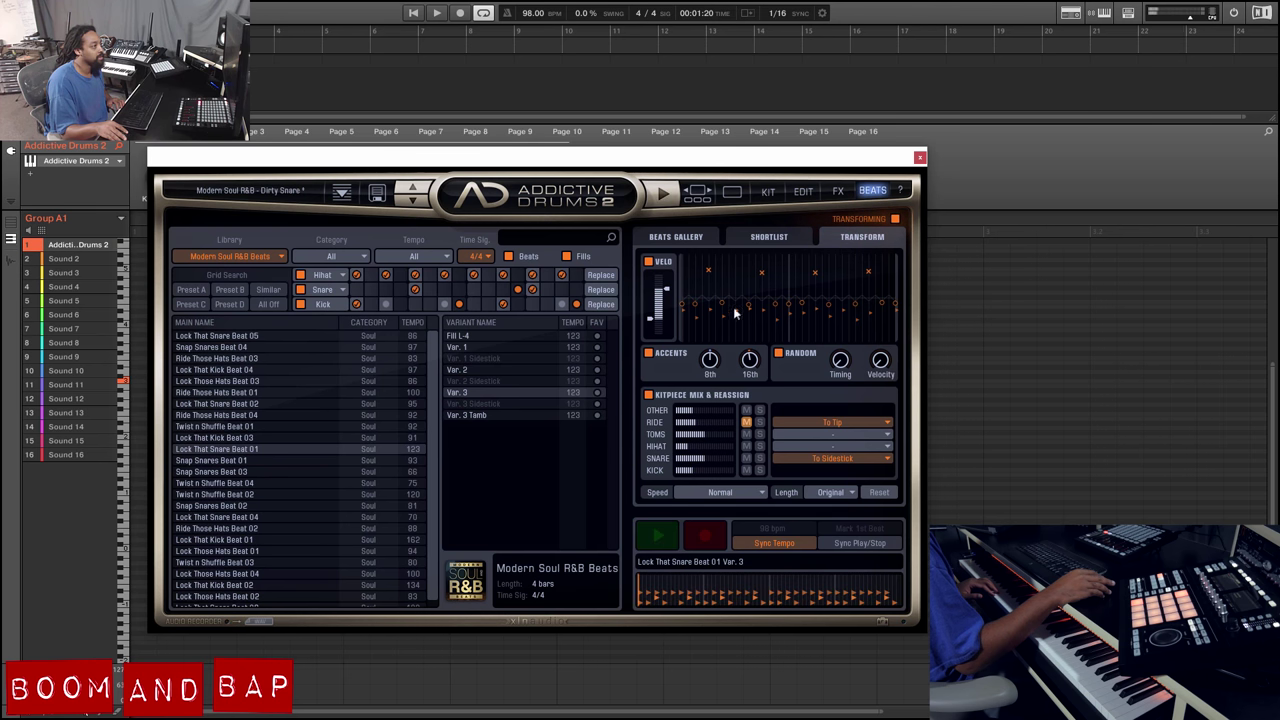
left_click(655, 320)
left_click_drag(655, 320, 668, 297)
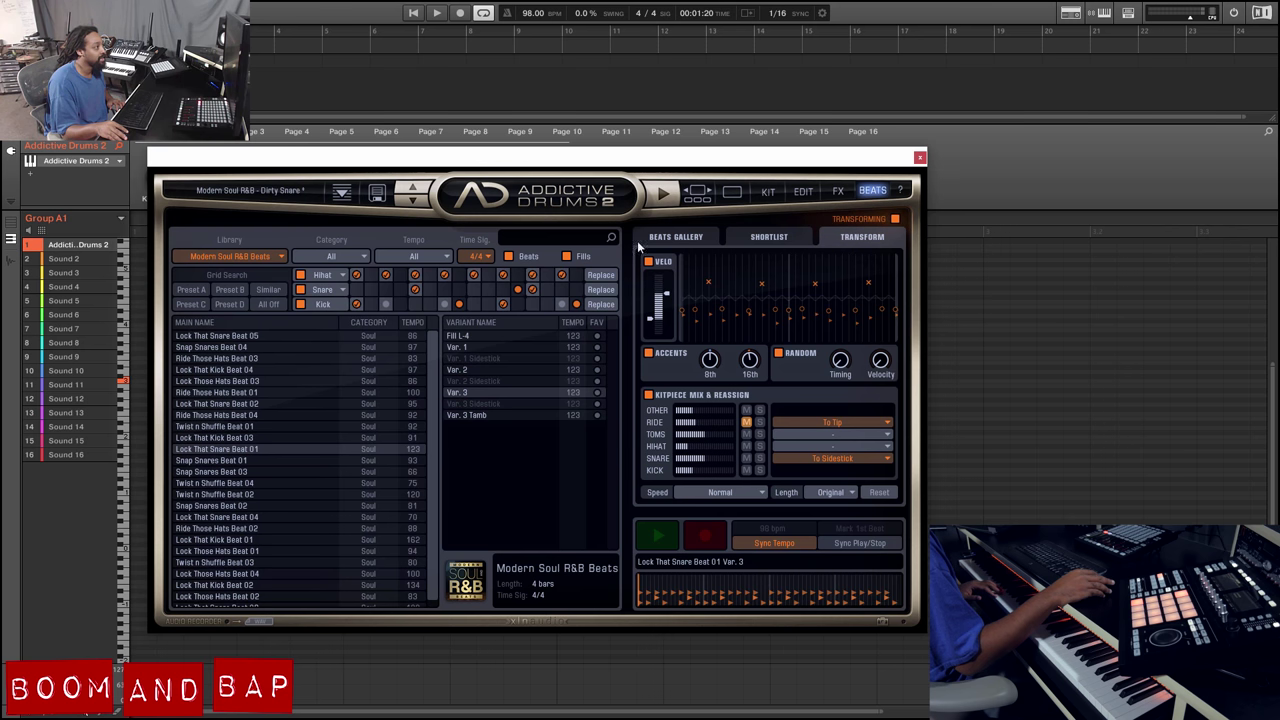
Step: Shift the plug-in window clear of the pattern editor and place the transformed beat in Maschine as a MIDI pattern
left_click_drag(611, 163, 636, 168)
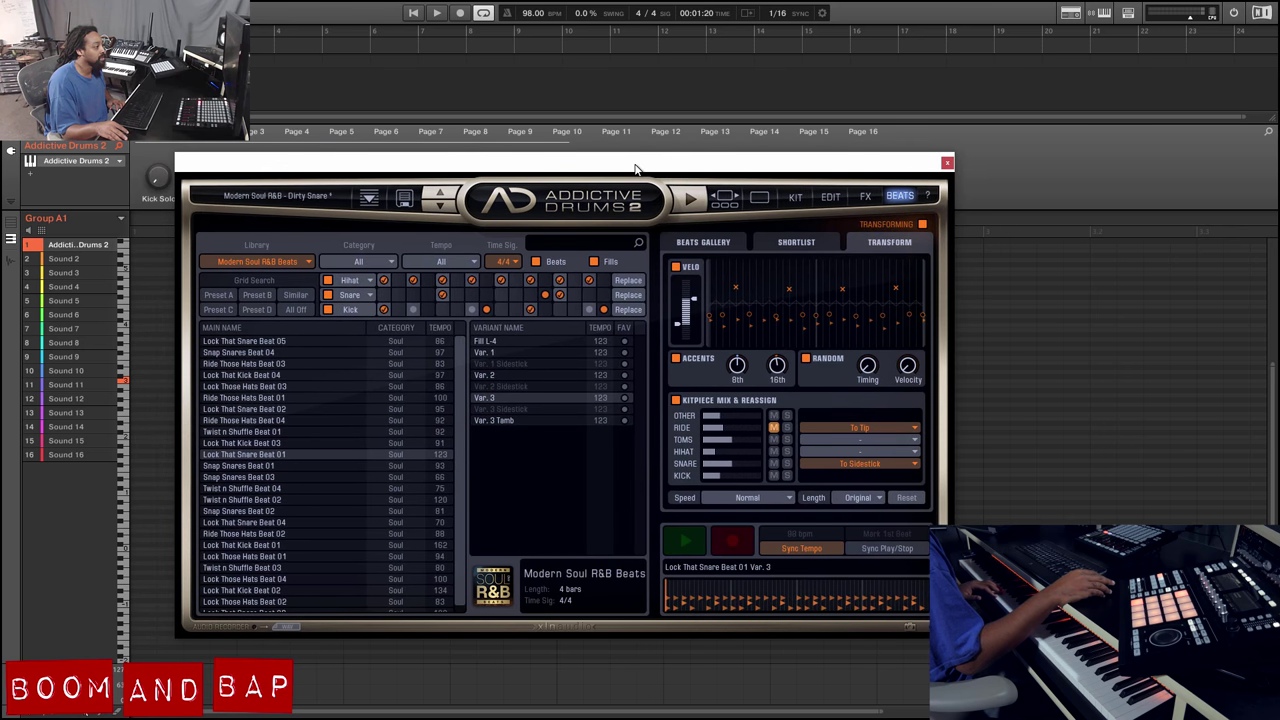
left_click_drag(700, 577, 148, 322)
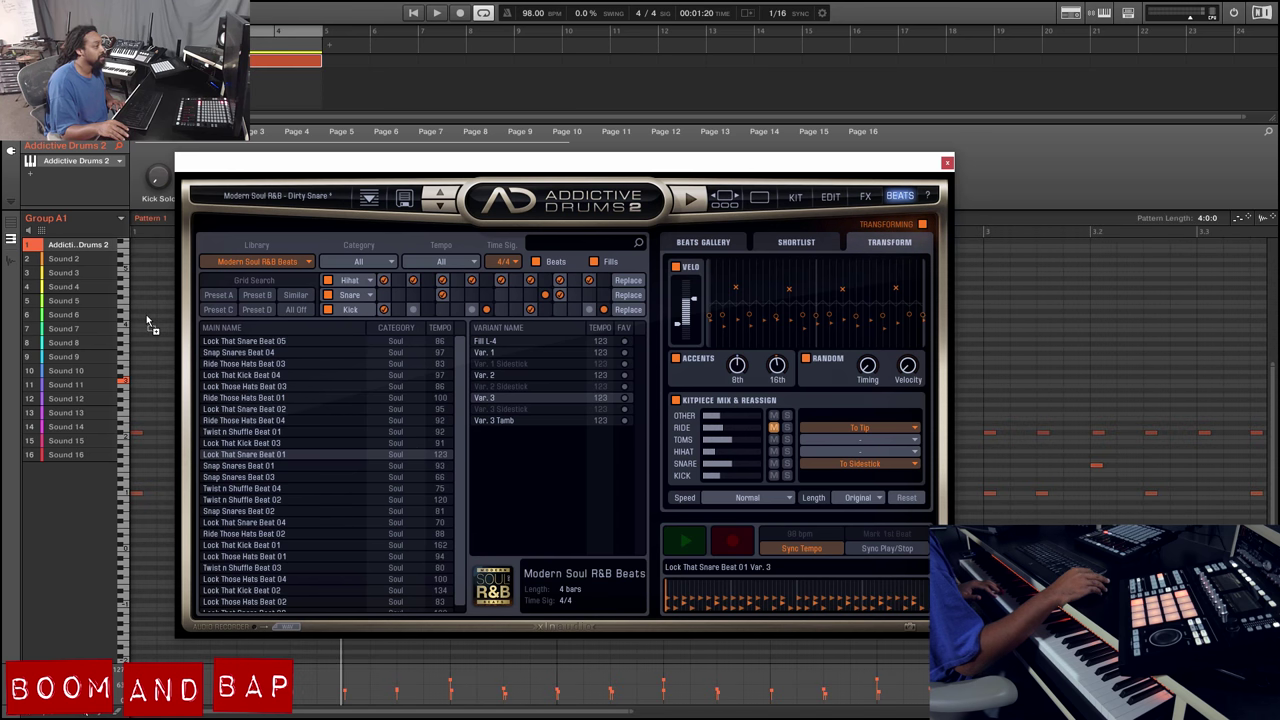
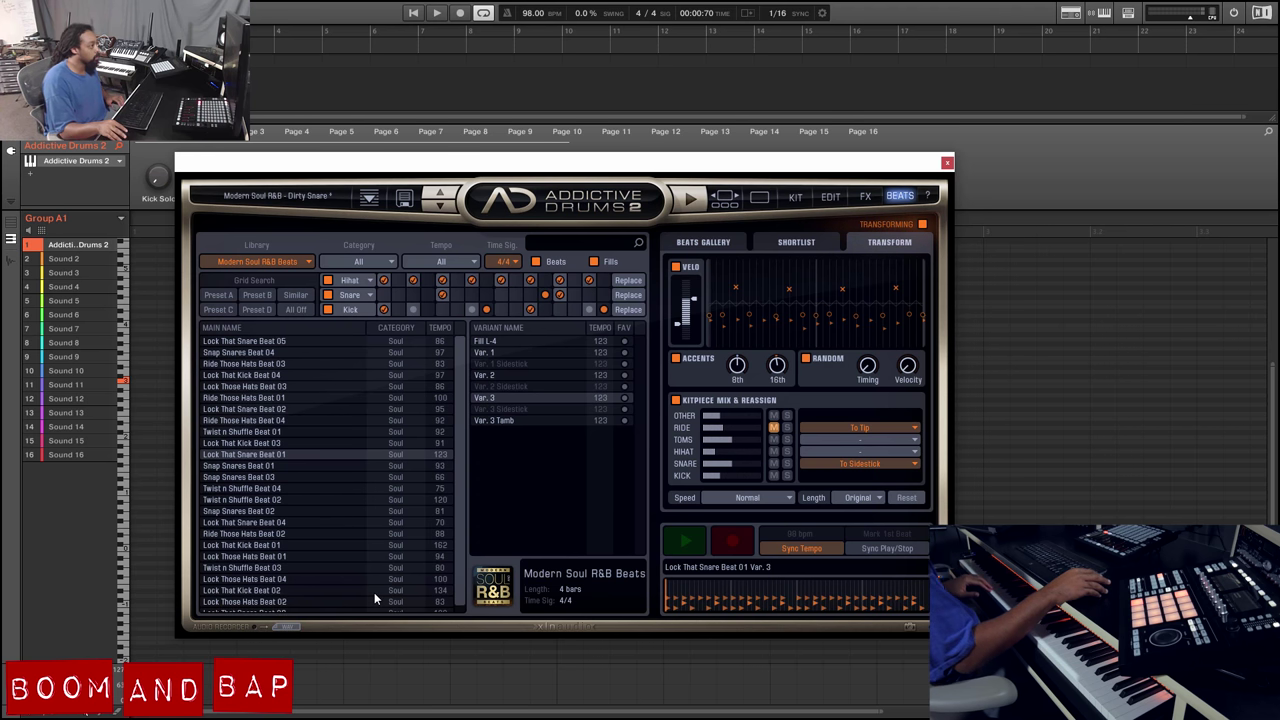
Step: Turn off Sound Ideal sorting in the preset browser, audition Clean Longo and Crunch Down, and load Demo Song
left_click(318, 196)
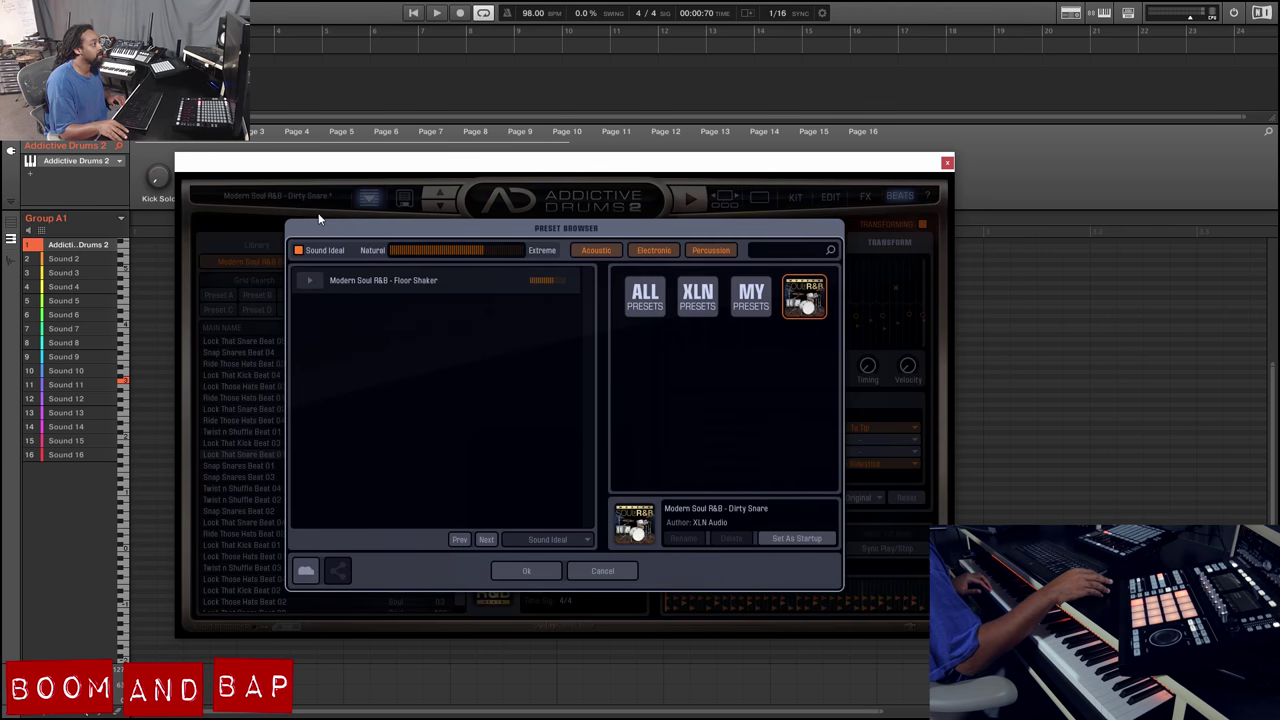
left_click_drag(476, 252, 471, 252)
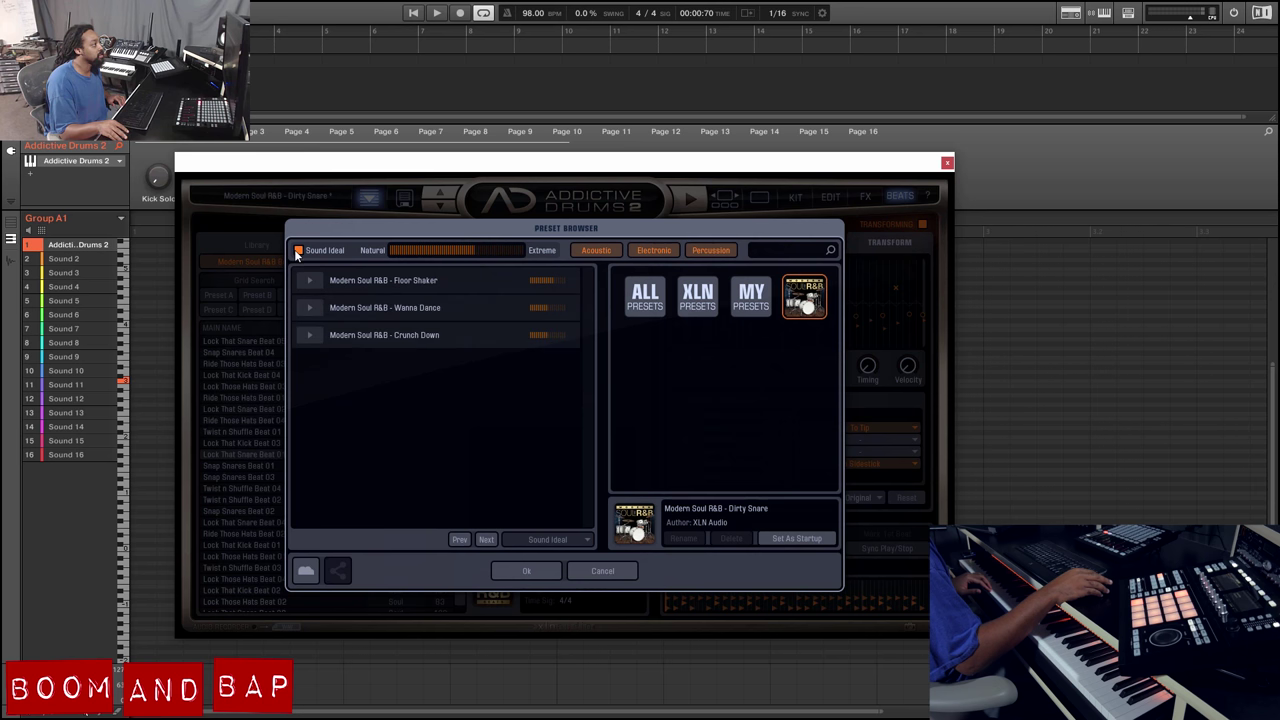
left_click(297, 251)
left_click(310, 366)
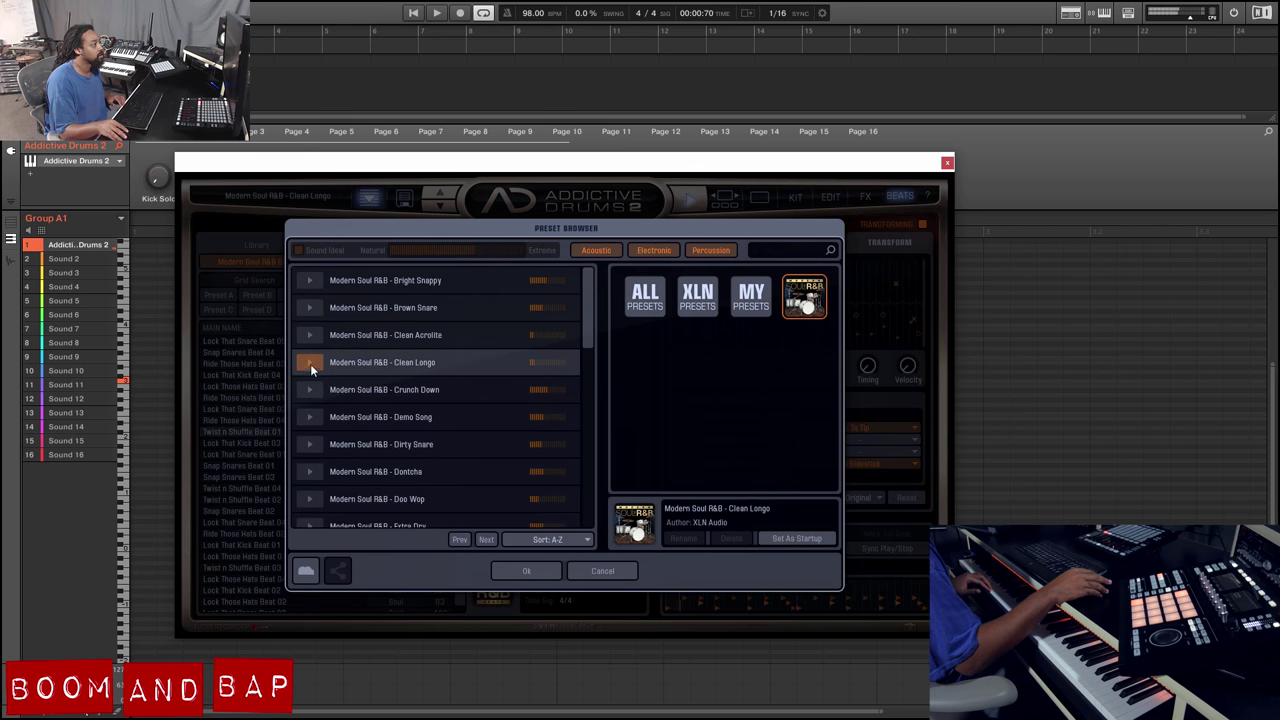
left_click(317, 394)
left_click(318, 420)
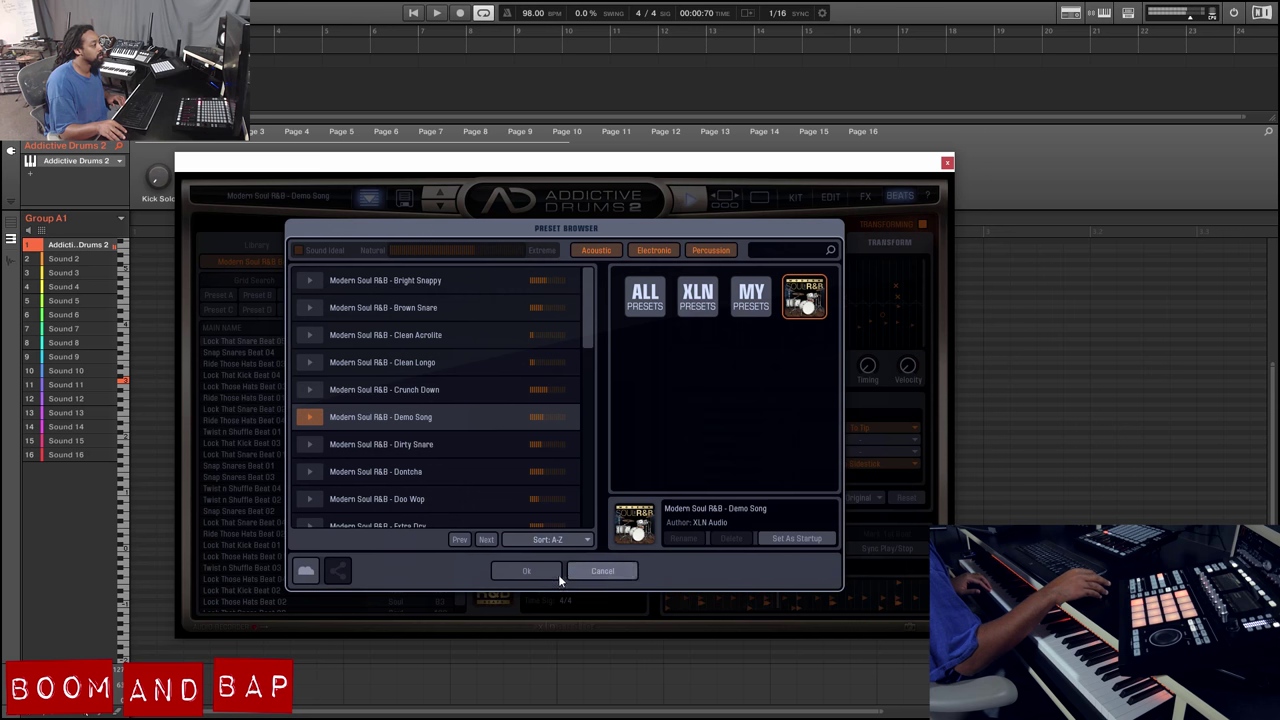
left_click(526, 571)
Step: Play the beat and transfer its captured audio from the plug-in's audio recorder to Sound 4 in Maschine
left_click(685, 542)
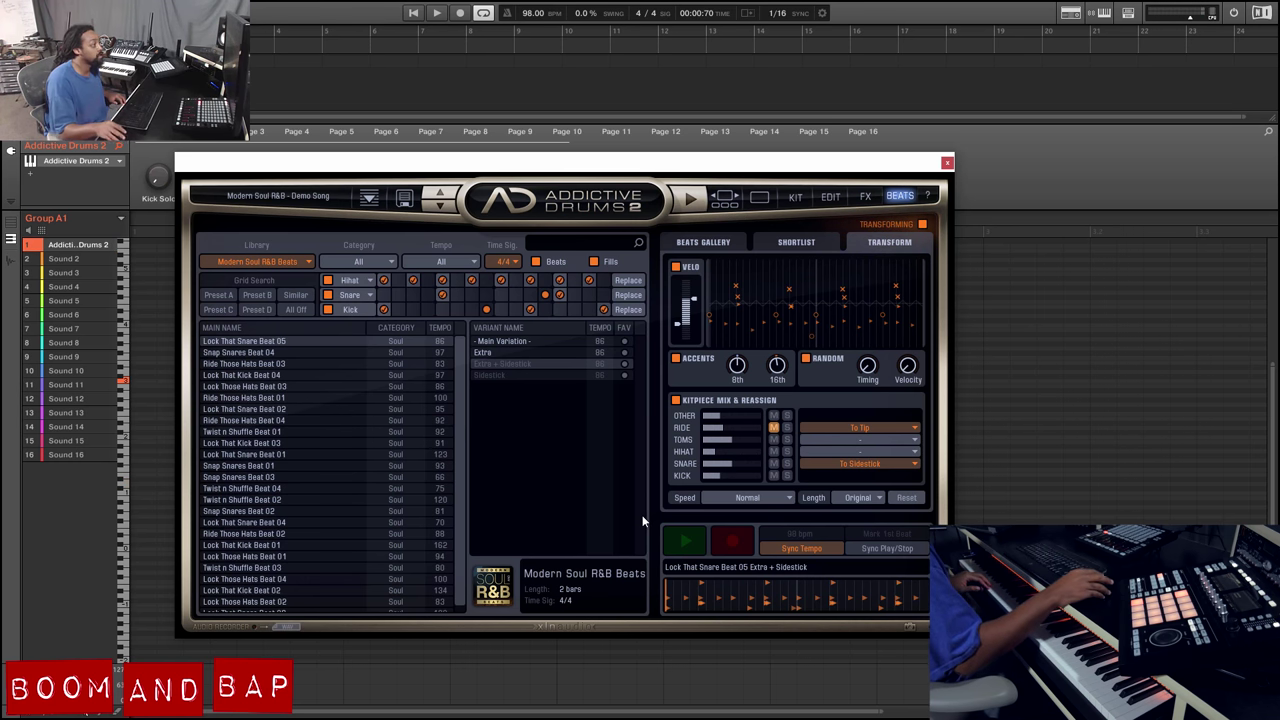
left_click_drag(287, 628, 86, 287)
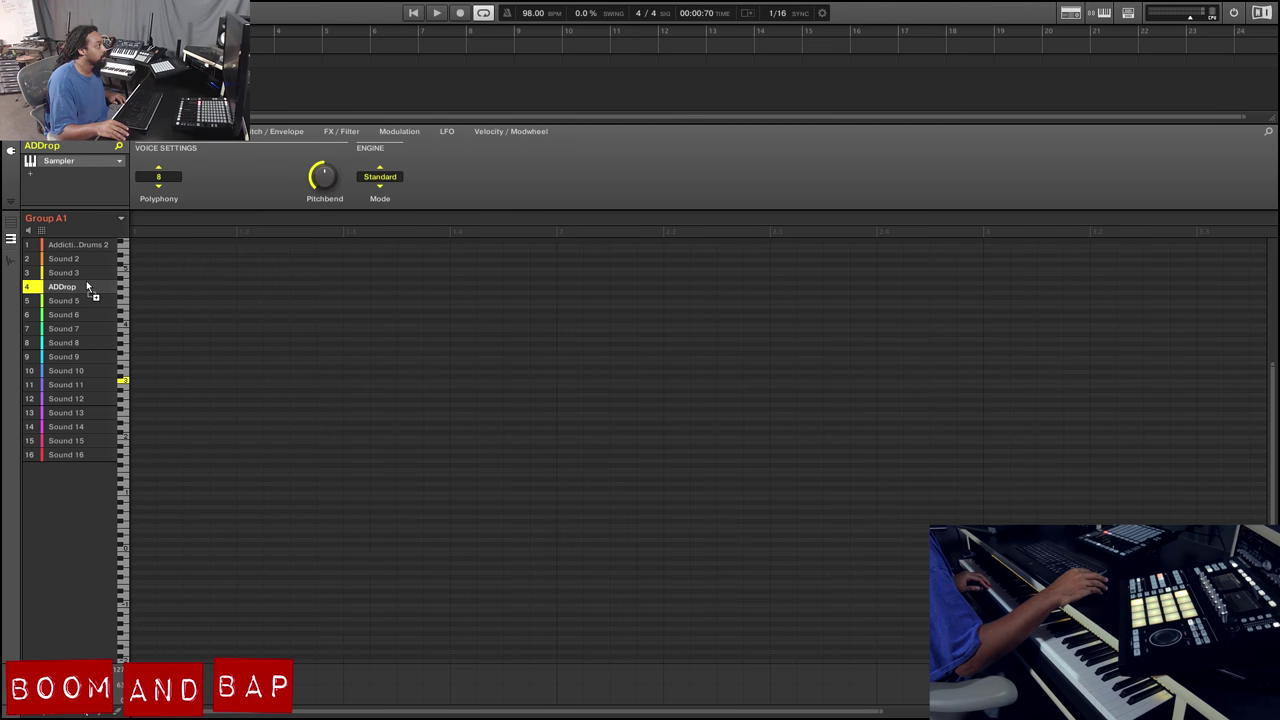
Step: Play the ADDrop recording in Maschine's sample editor and return to the pattern editor
left_click(12, 261)
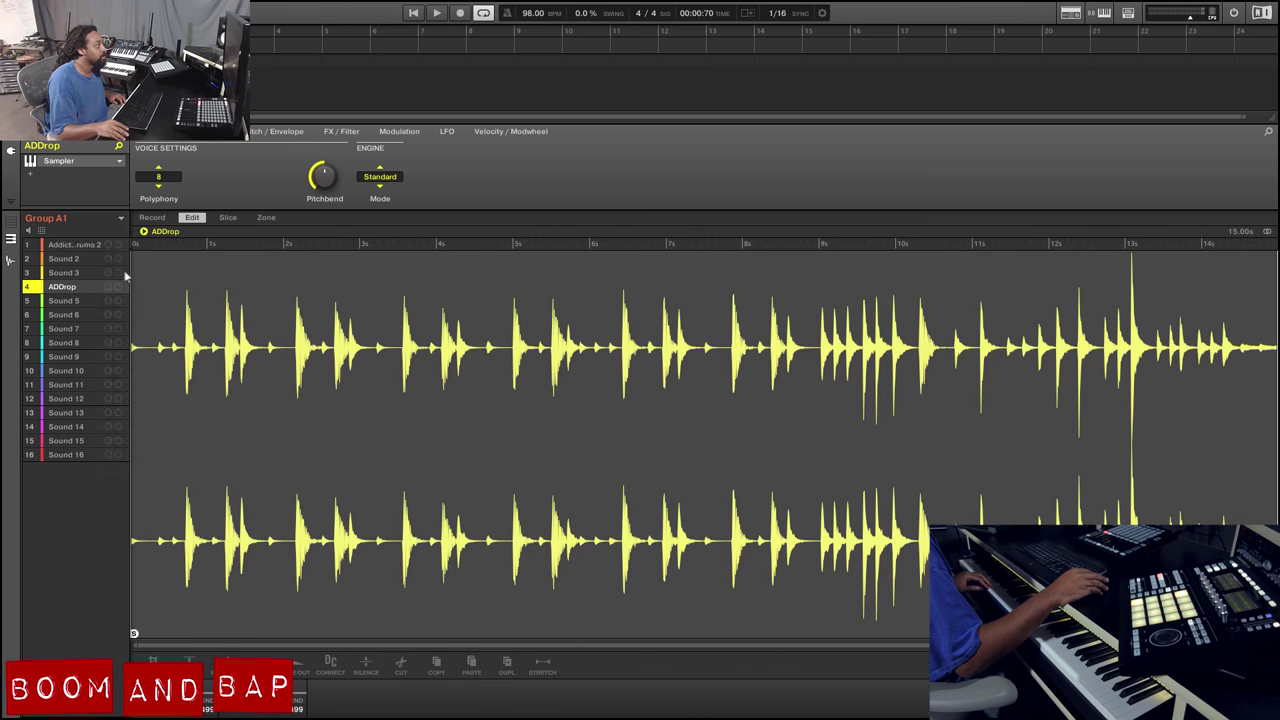
left_click(144, 232)
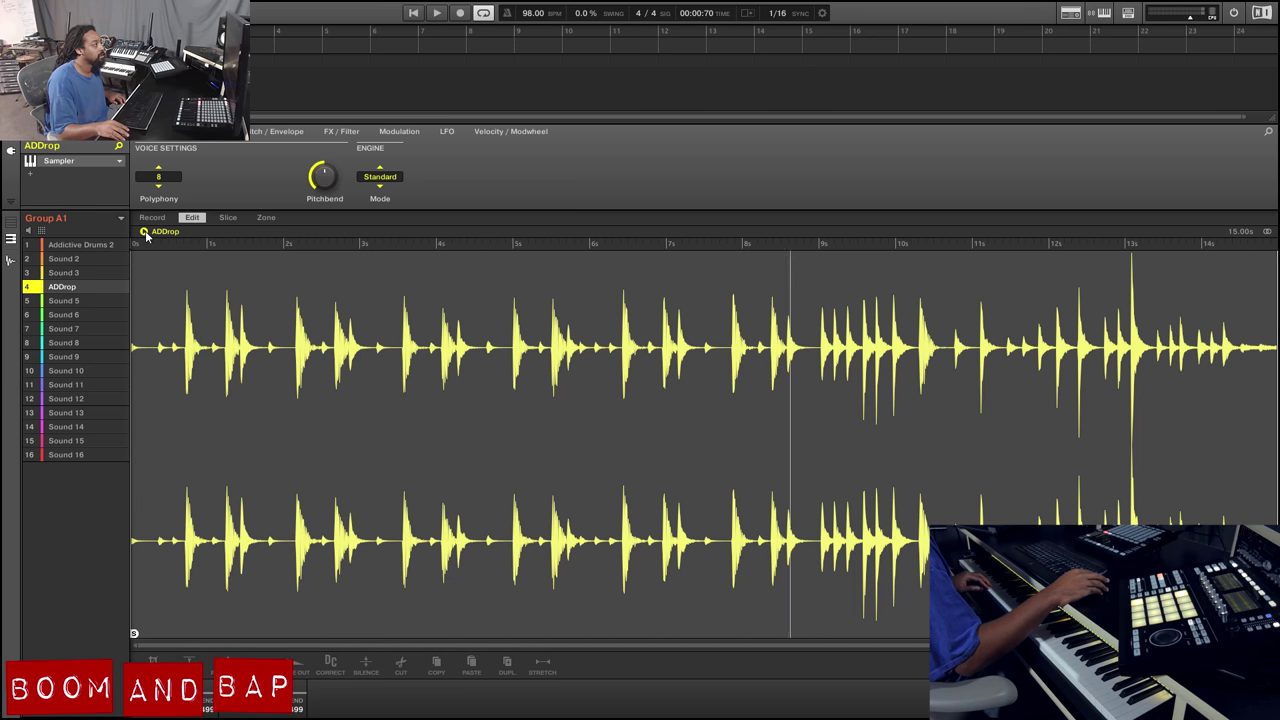
left_click(11, 263)
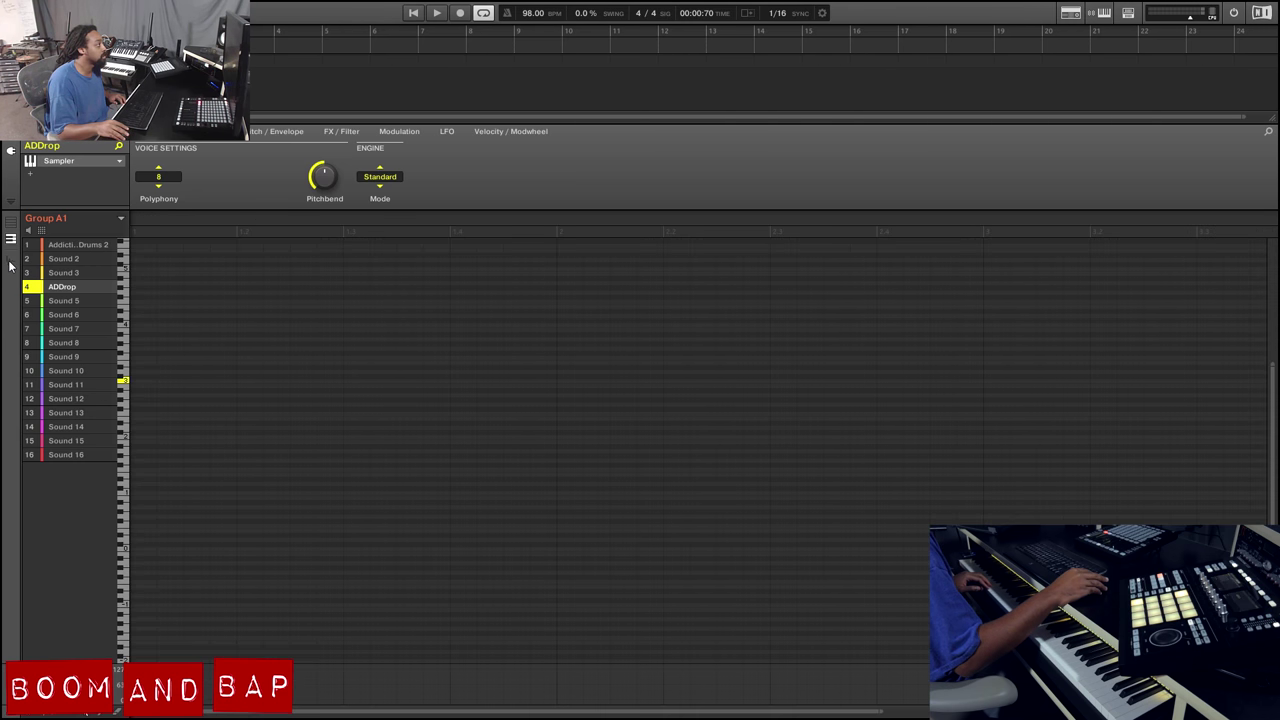
Step: Return to the Addictive Drums 2 sound, review the Demo Song kit's edit page, and show the beats library again
left_click(84, 249)
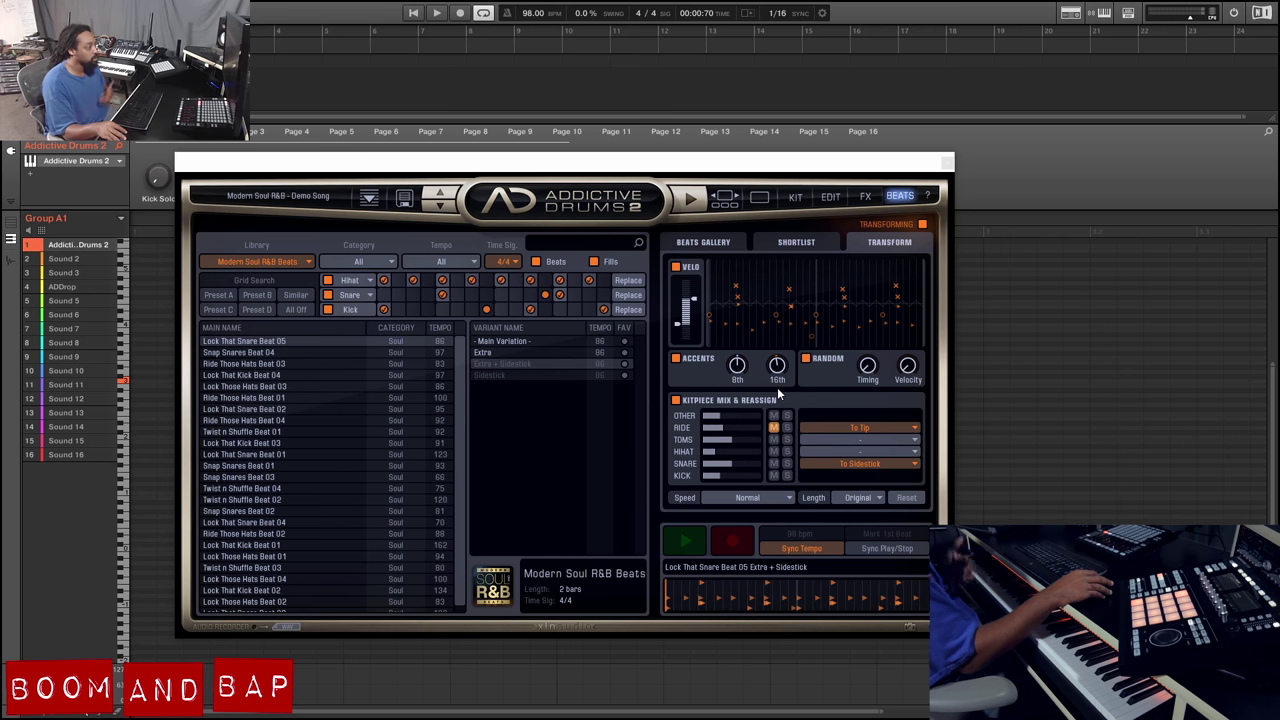
left_click(831, 197)
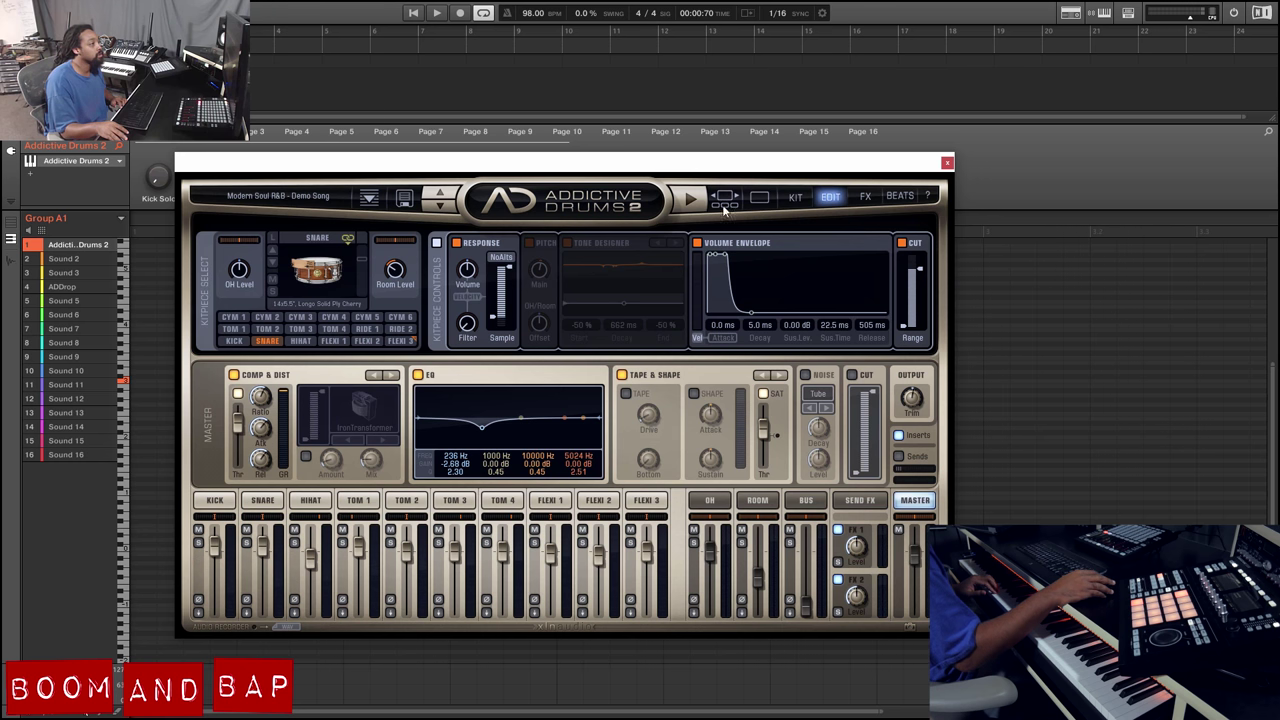
left_click(898, 197)
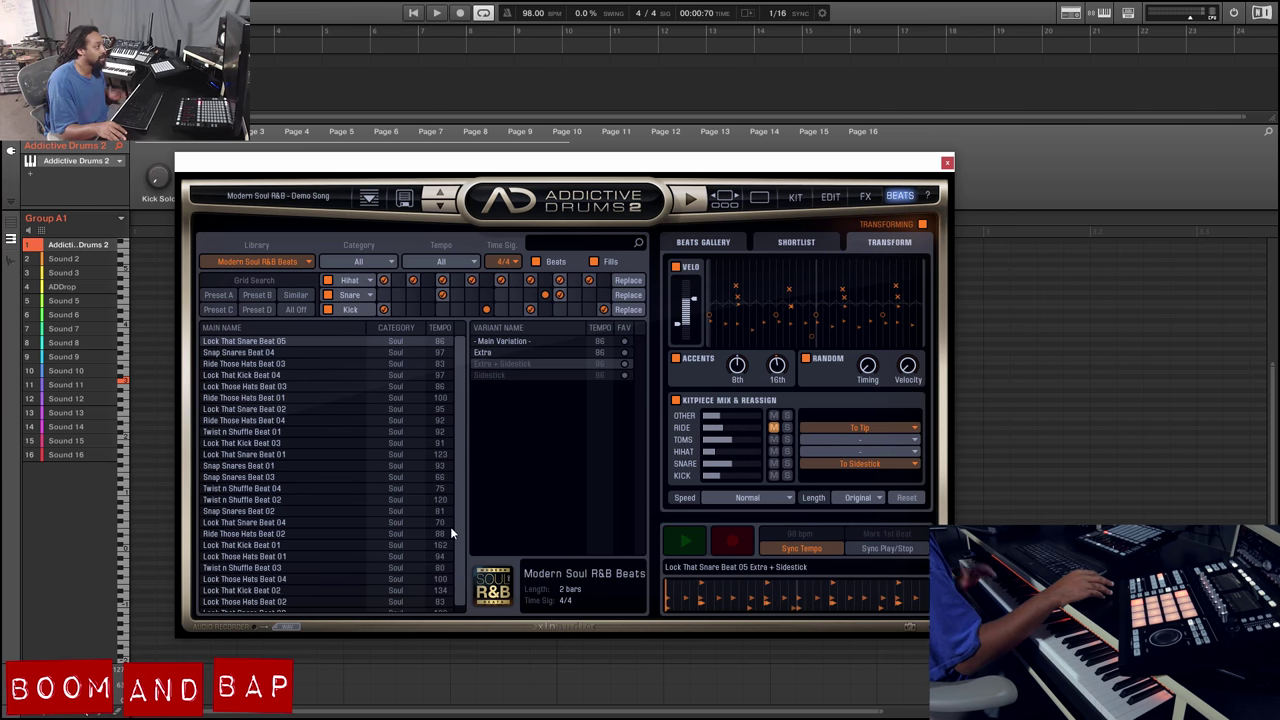
Step: Audition the Modern Soul R&B - Loose Heads preset in the preset browser, load it, and stop the beat
left_click(314, 199)
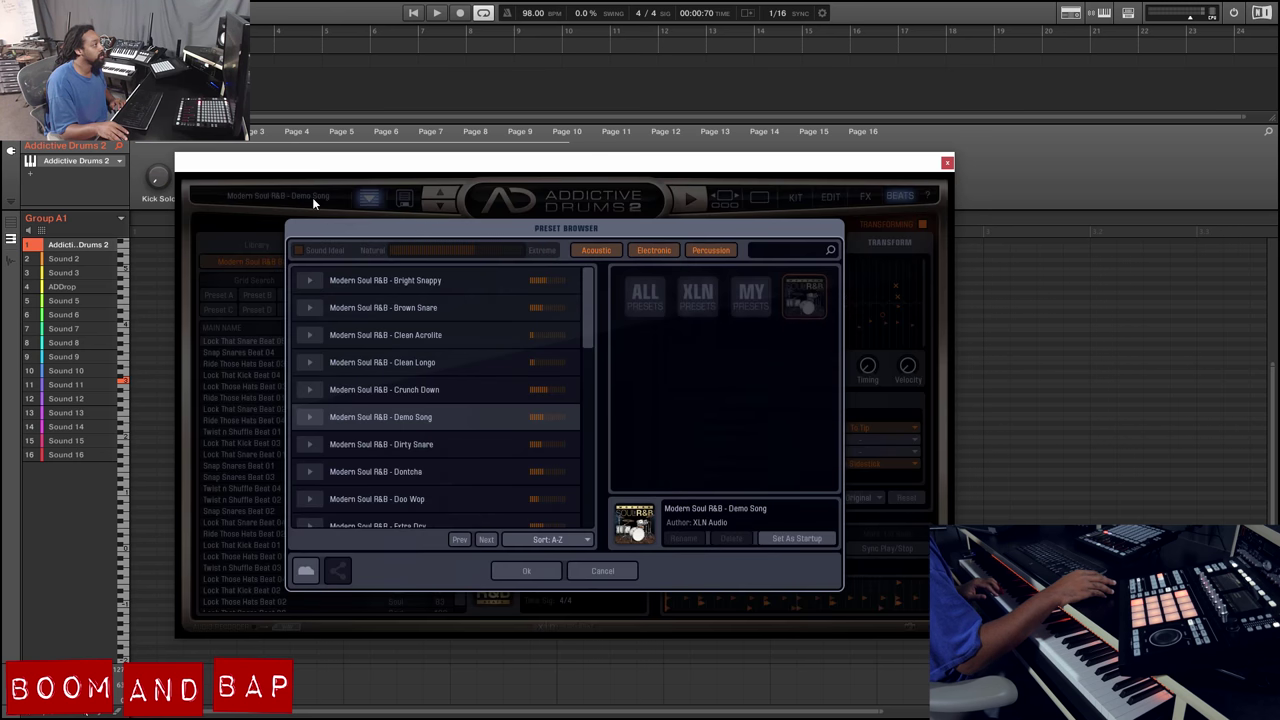
left_click_drag(590, 299, 598, 422)
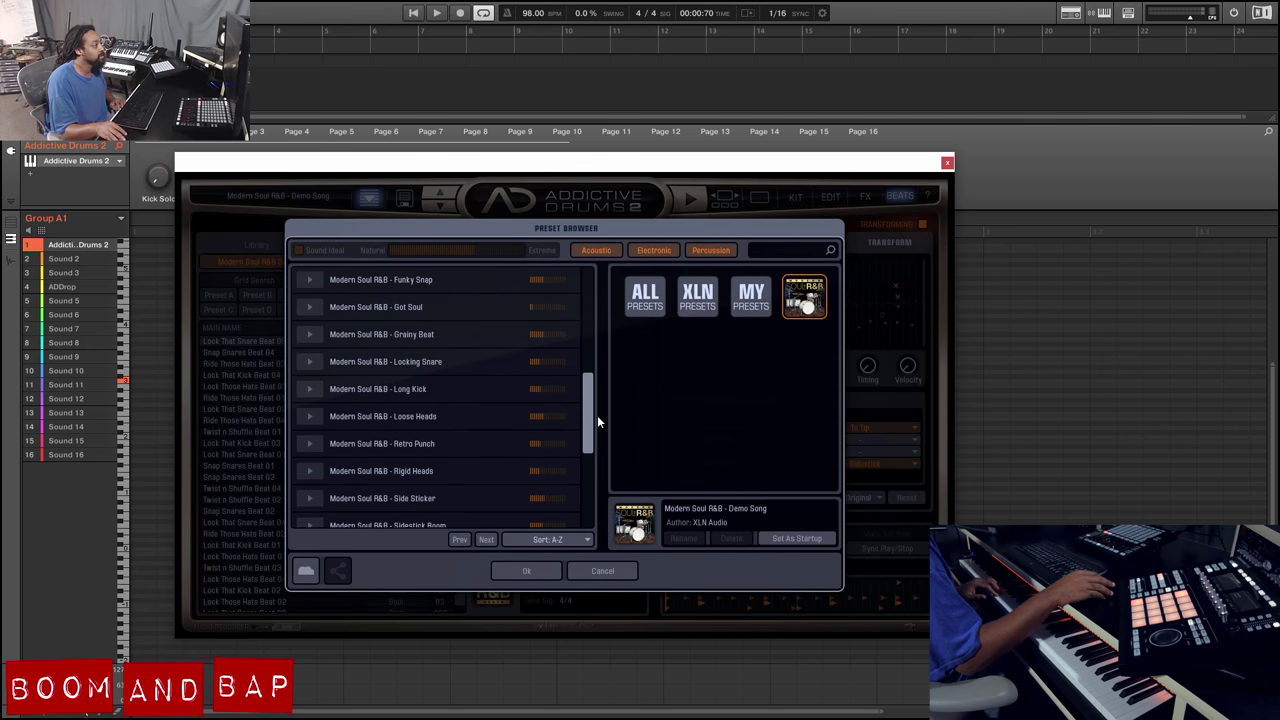
left_click(310, 418)
left_click_drag(587, 398, 588, 412)
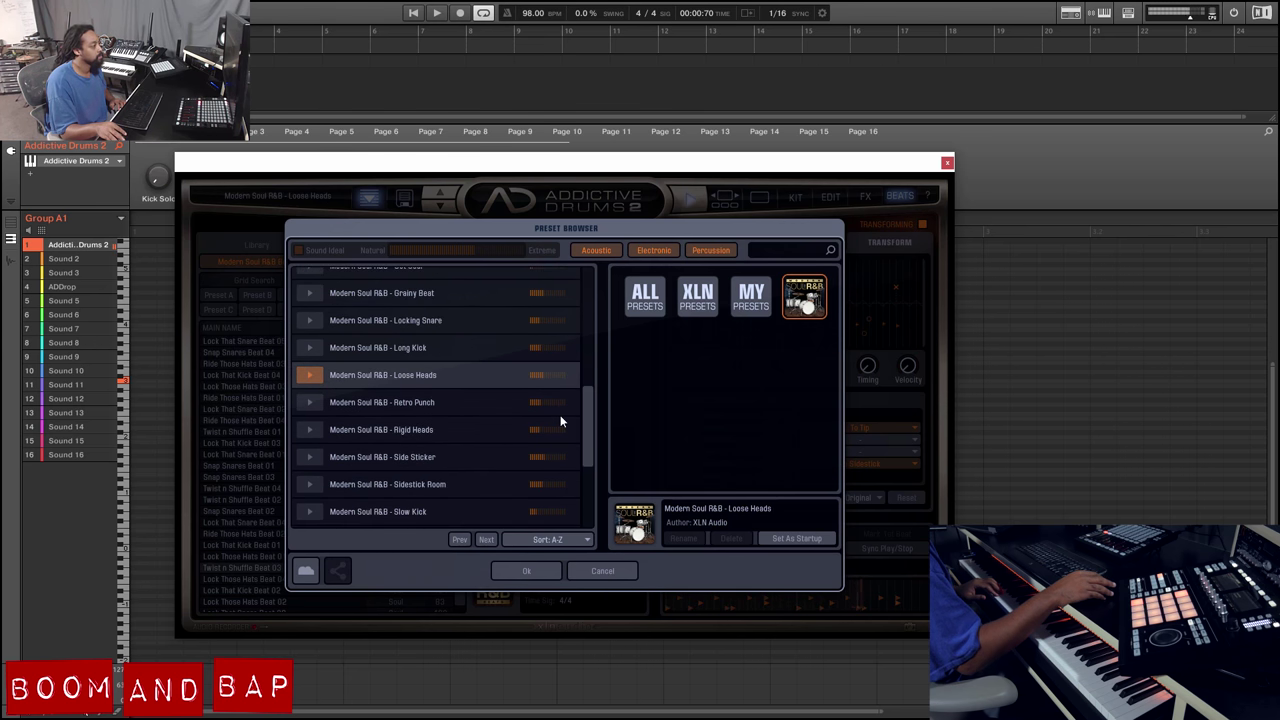
left_click(527, 573)
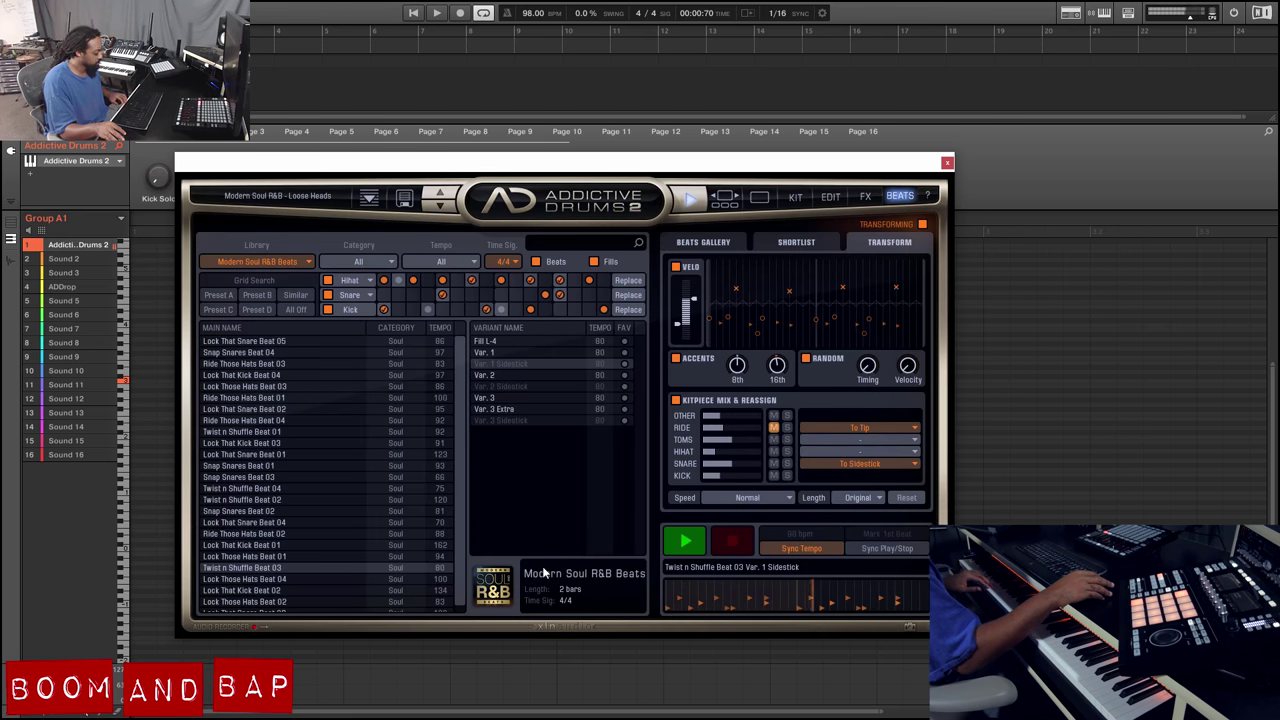
left_click(684, 540)
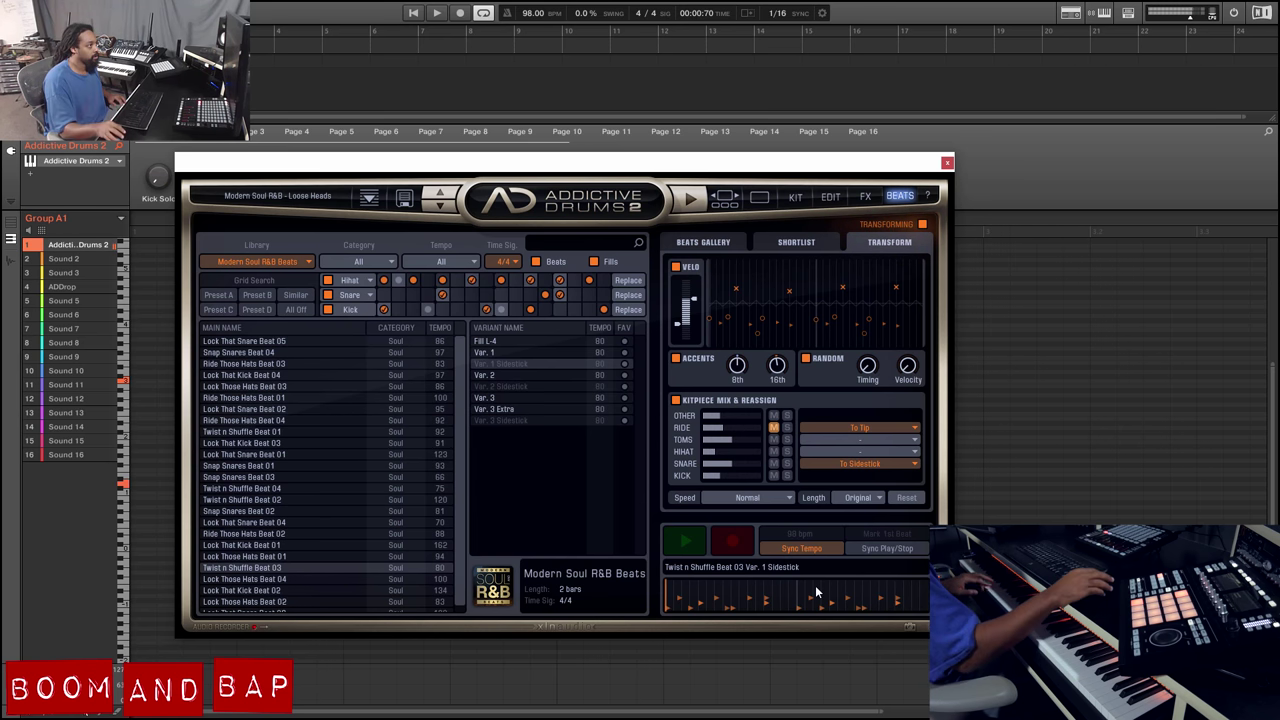
Step: From the Explore page, try the Long Kick, To Dust, Crunch Down, Bright Snappy and Dirty Snare presets, and load Brown Snare
left_click(795, 199)
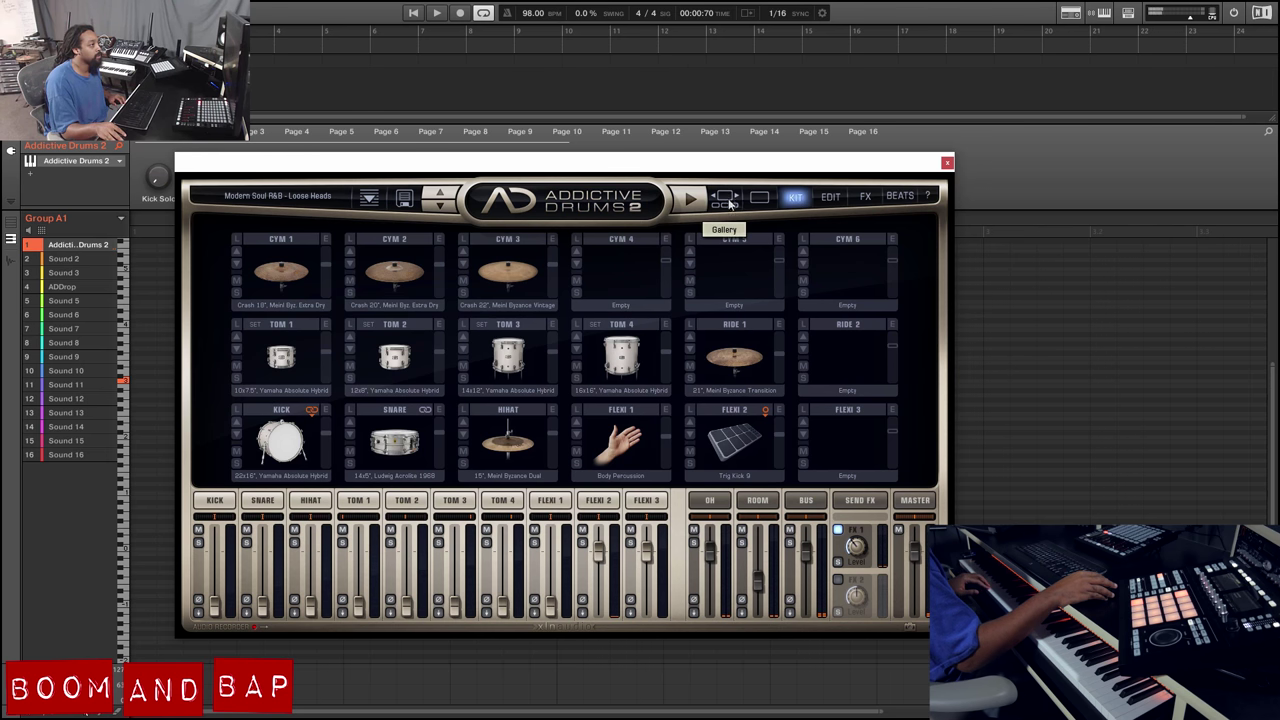
left_click(762, 200)
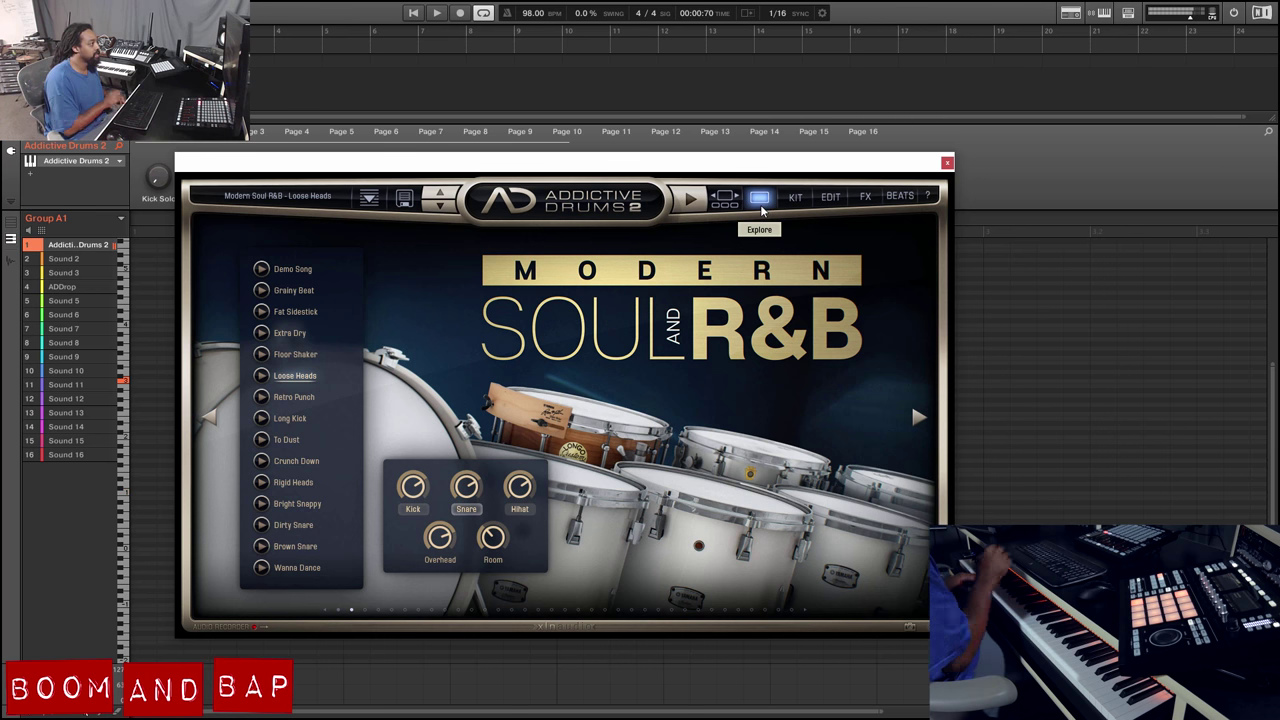
left_click(296, 423)
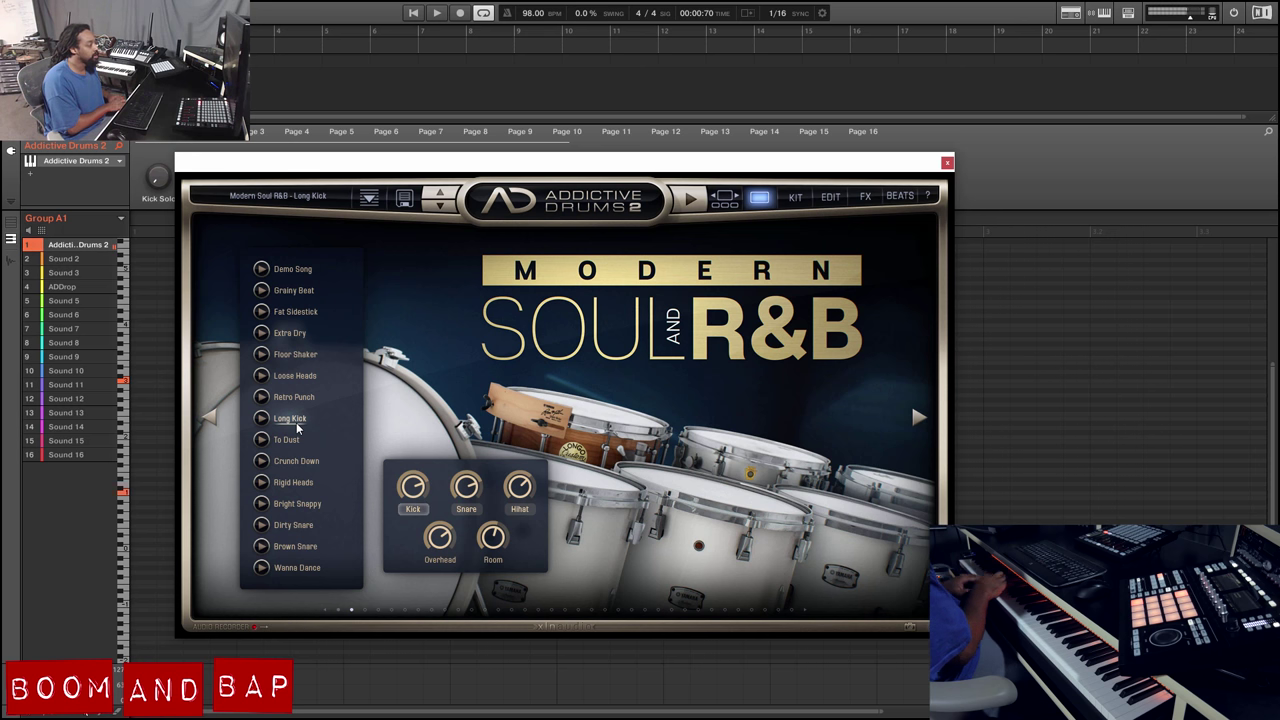
left_click(295, 443)
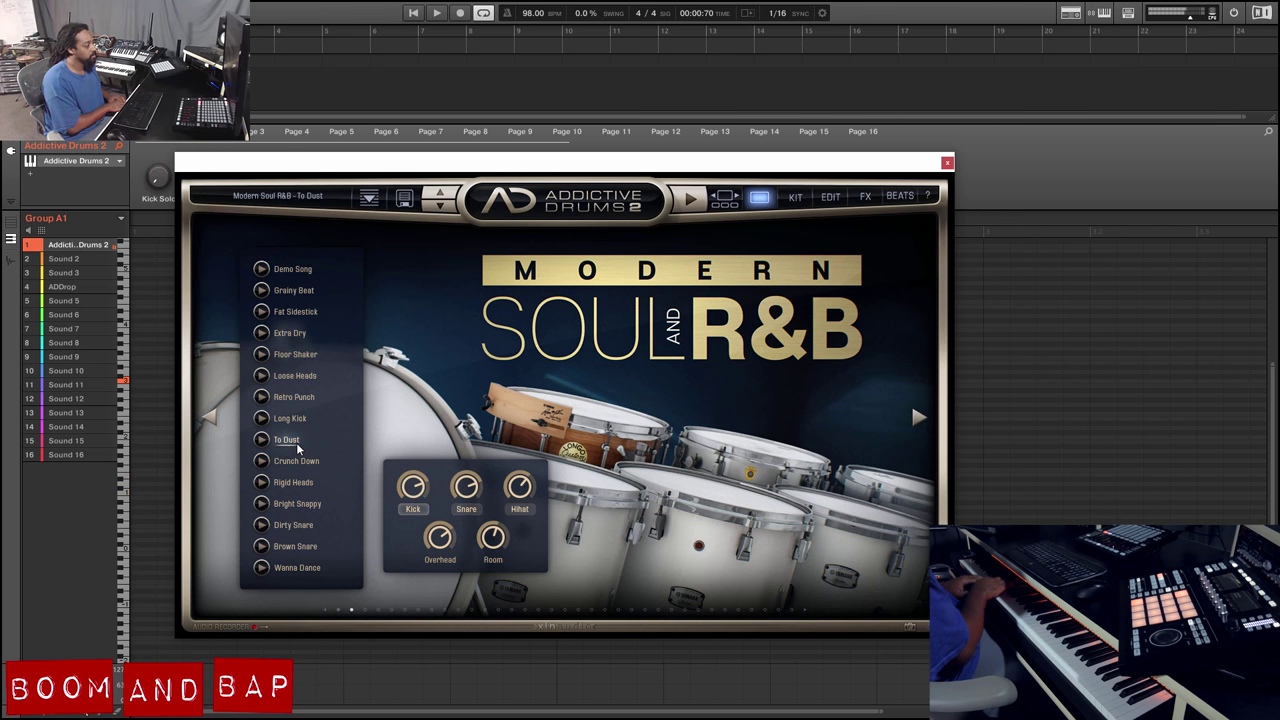
left_click(312, 466)
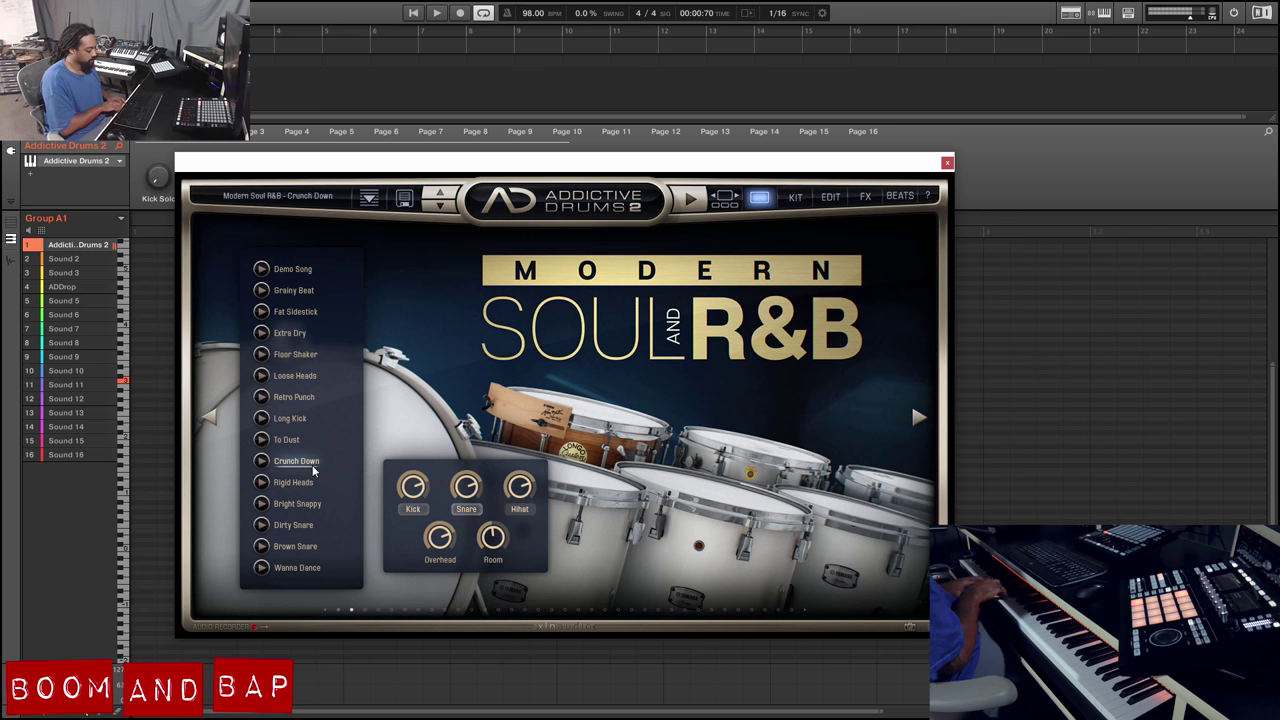
left_click(312, 505)
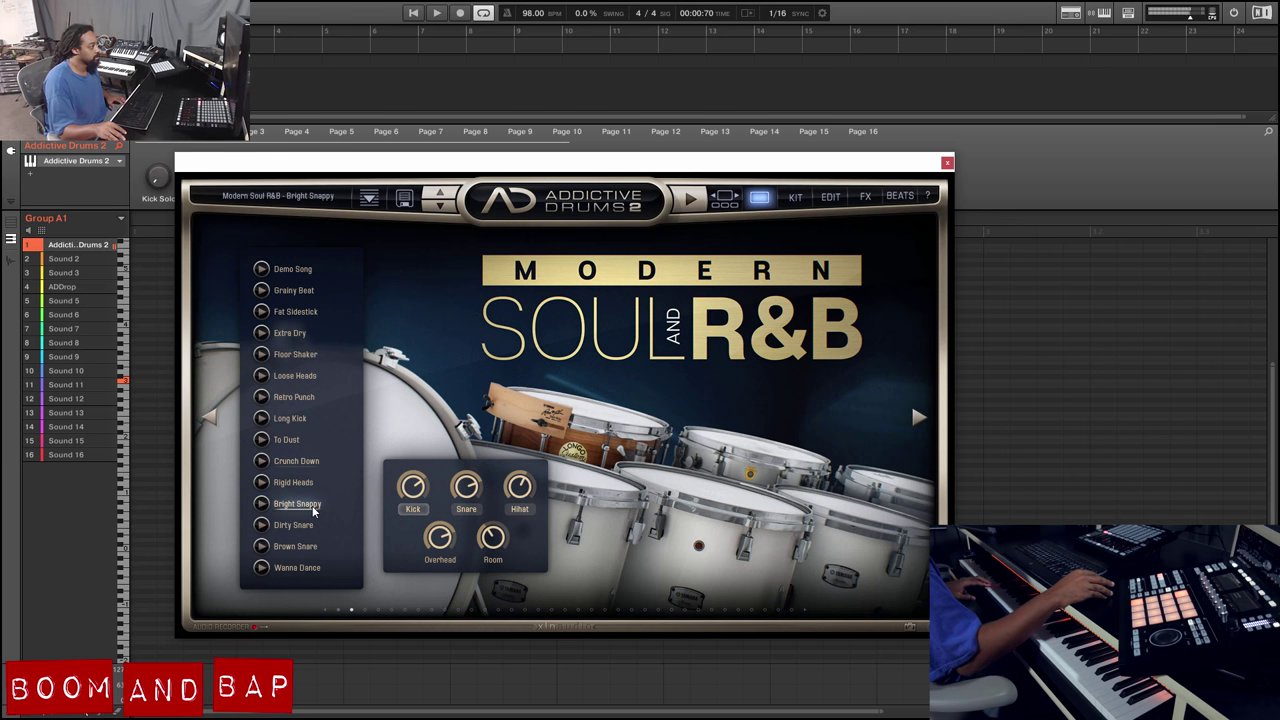
left_click(300, 527)
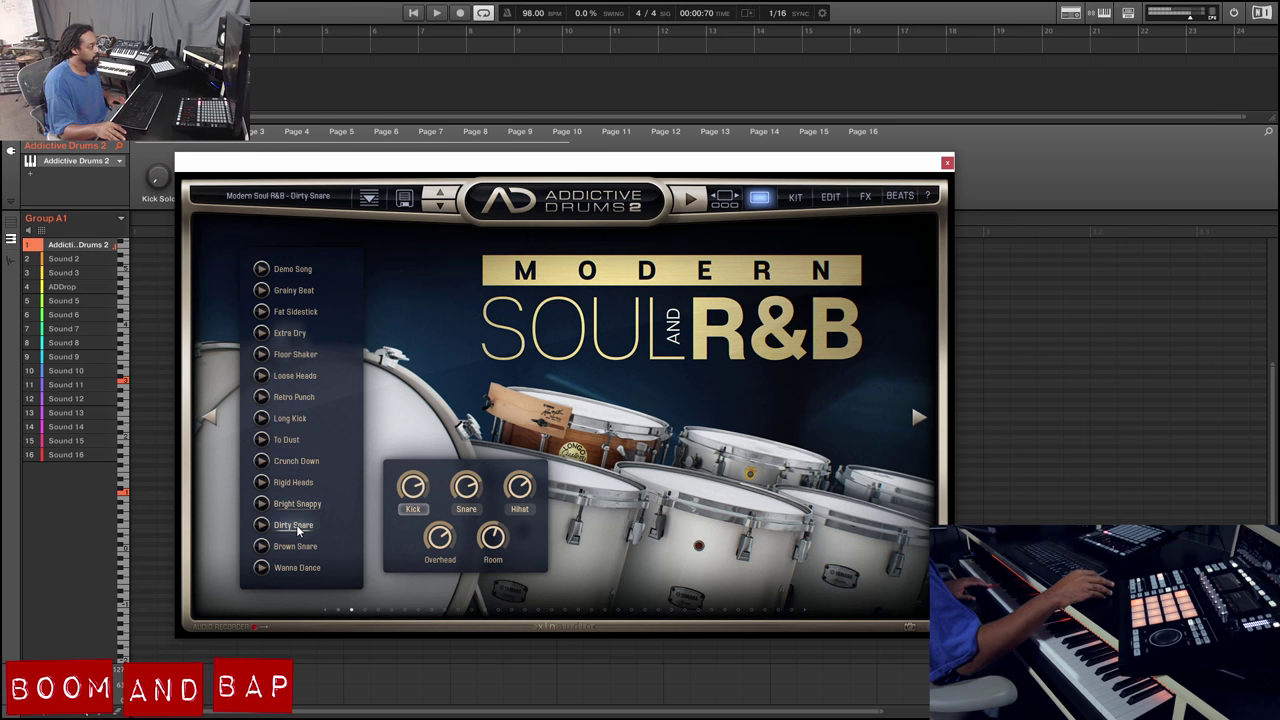
left_click(305, 548)
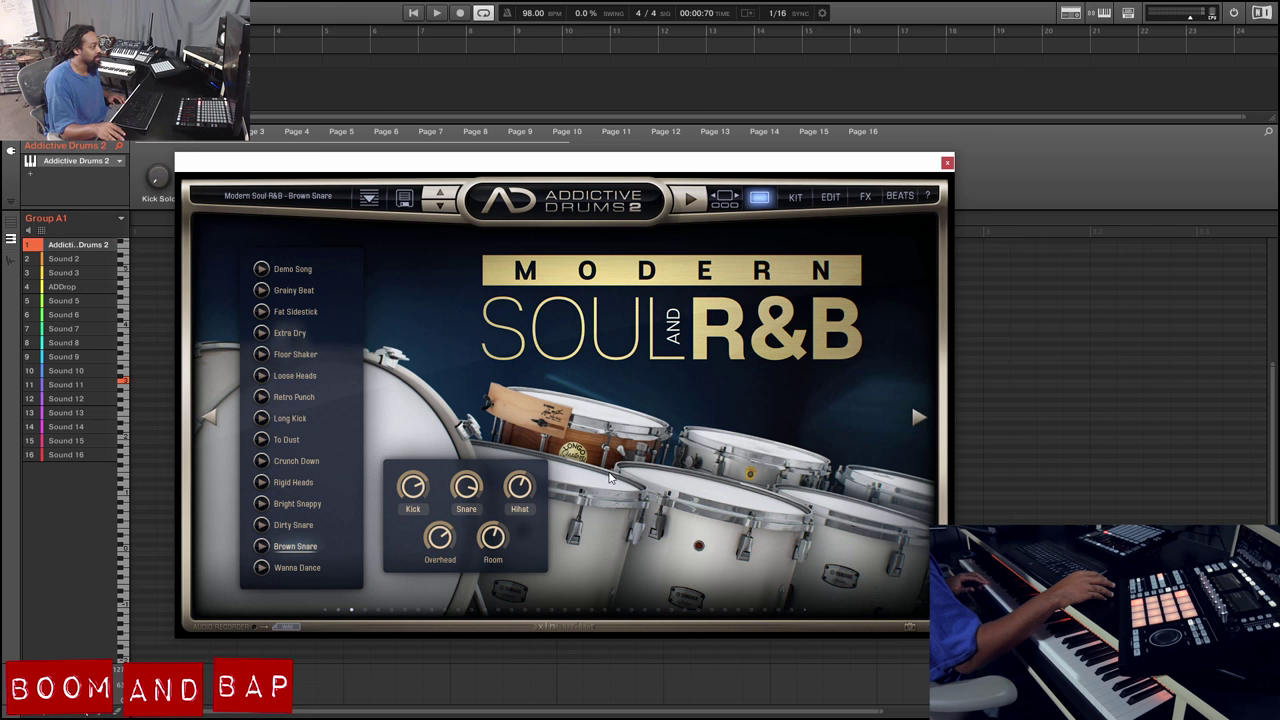
Step: Look through the snare choices in the kit's kitpiece browser and keep the 14x5" Ludwig Acrolite 1968
left_click(795, 197)
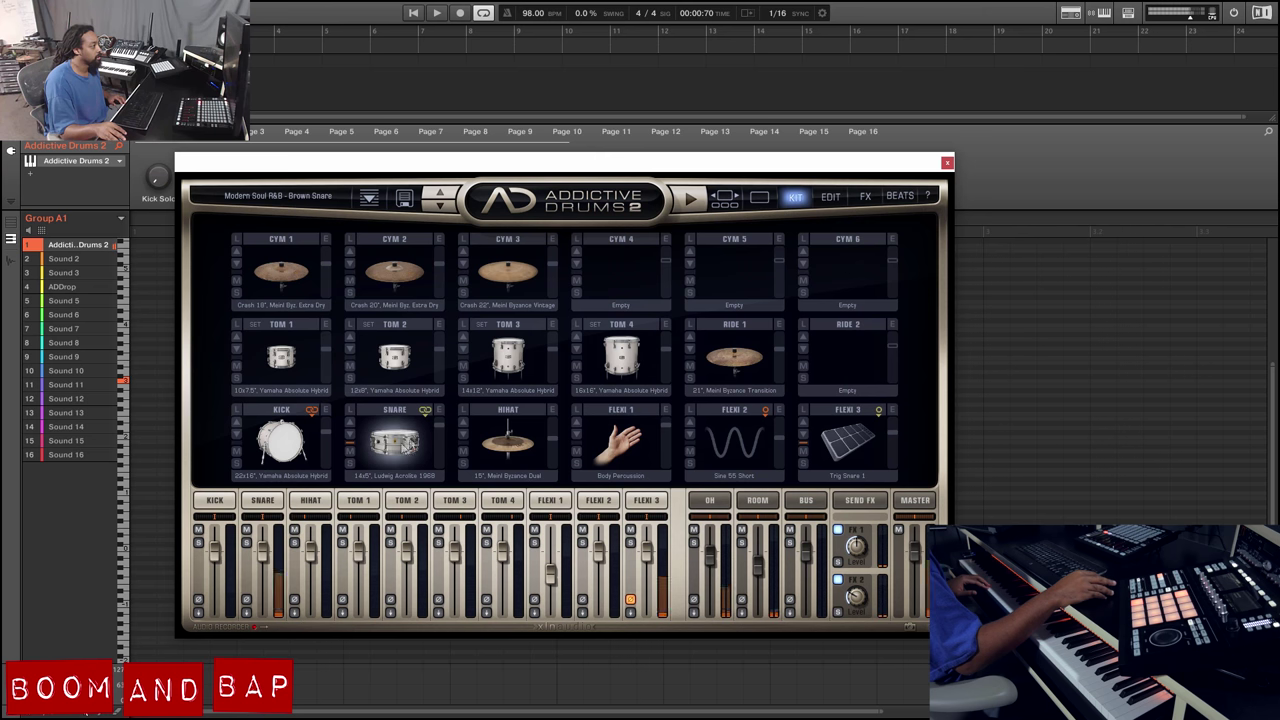
left_click(351, 418)
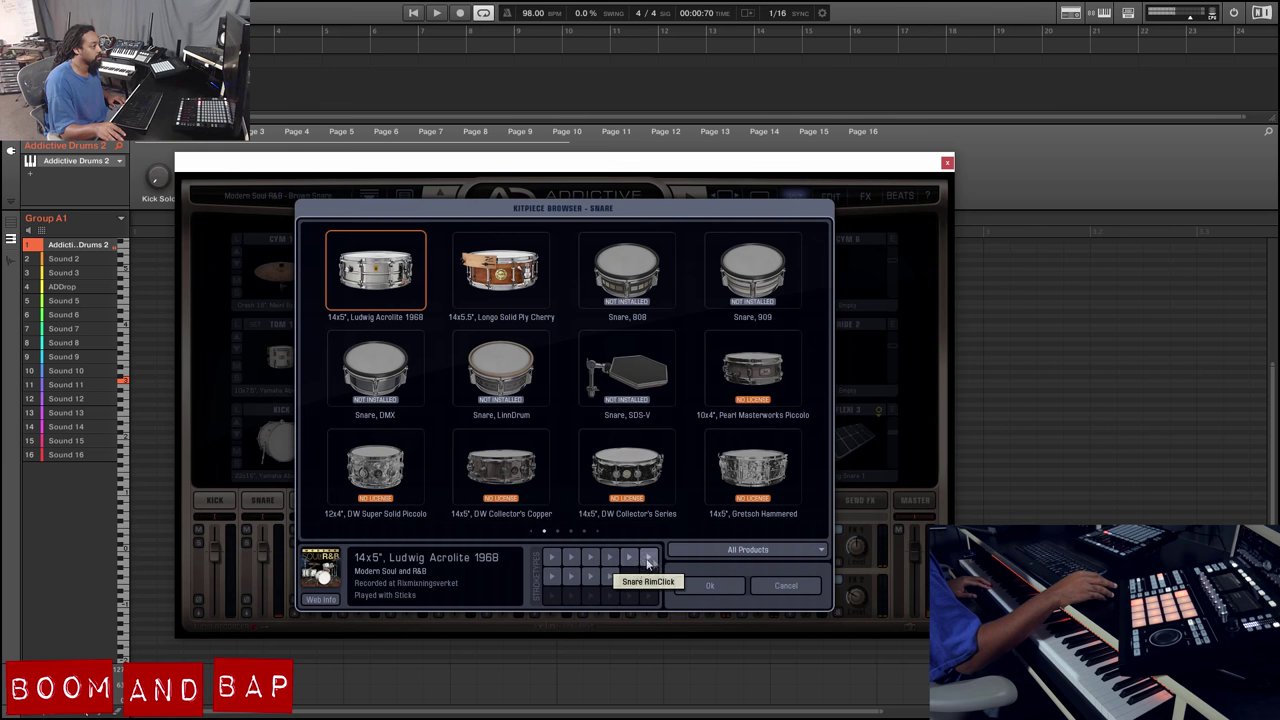
left_click(709, 586)
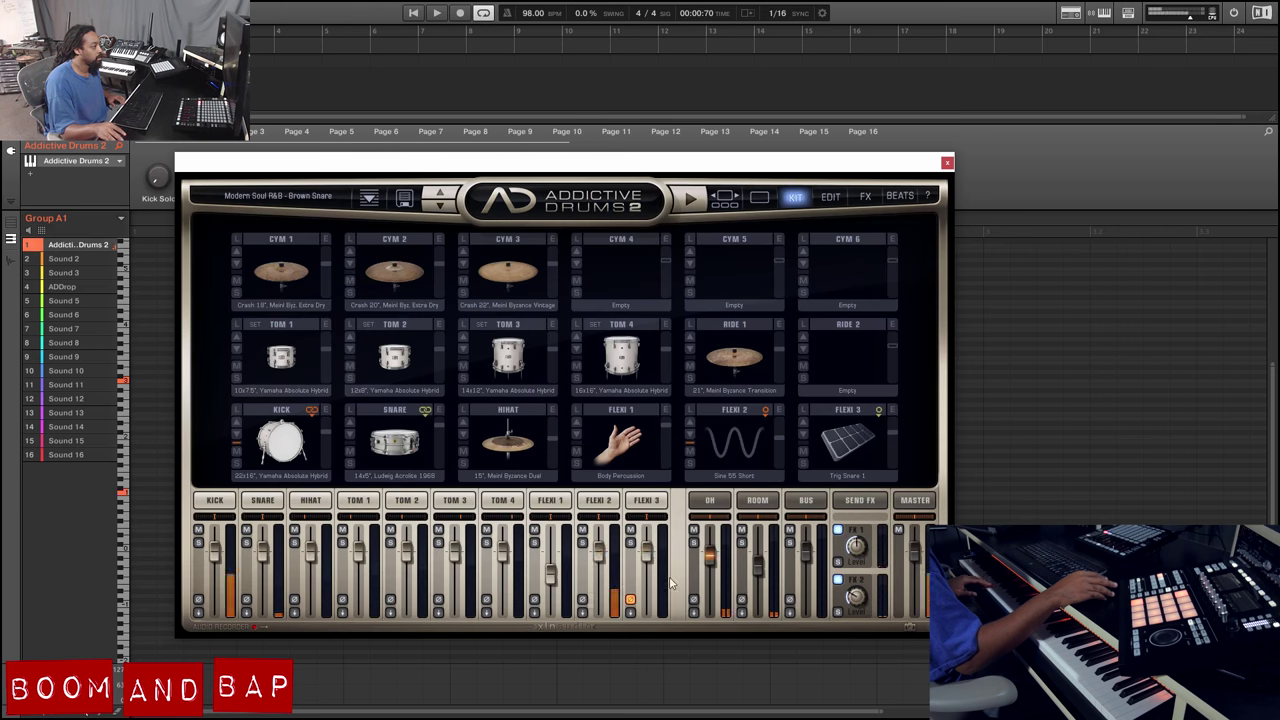
Step: Replace the snare with the 14x5.5" Longo Solid Ply Cherry, filtering to Modern Soul and R&B, and raise its channel level to about 9.66 dB
left_click(354, 408)
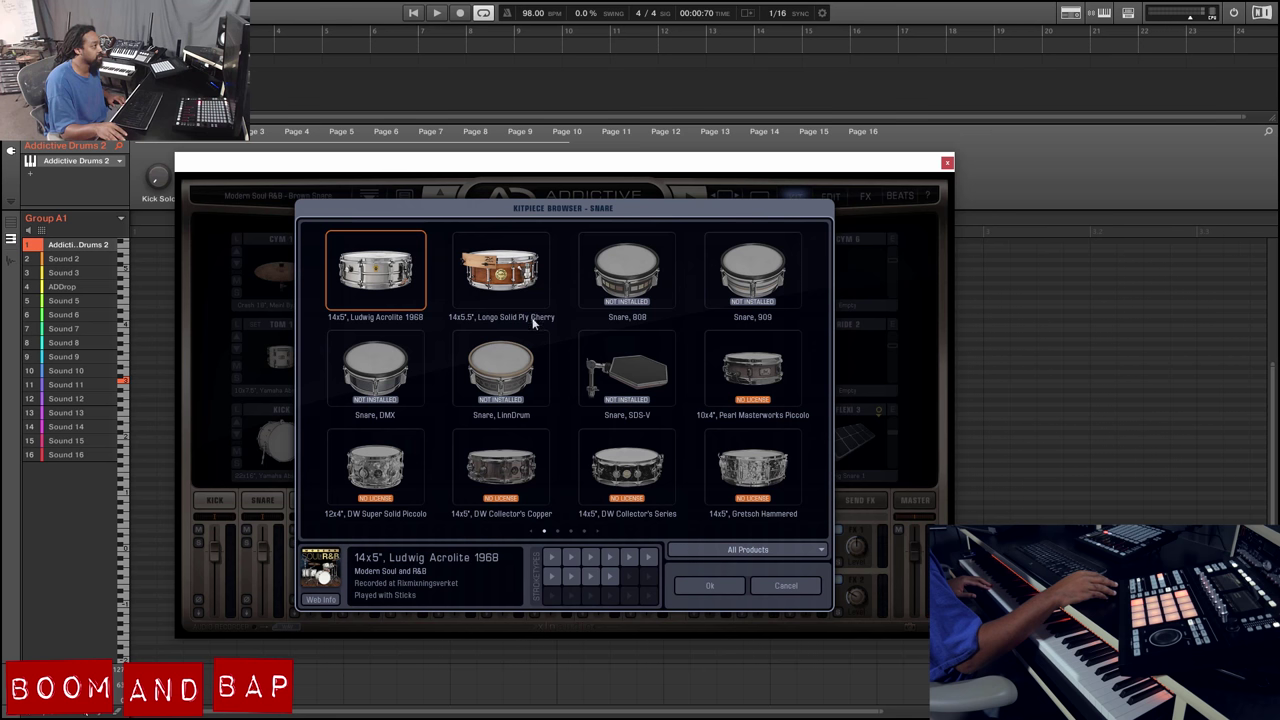
left_click(516, 284)
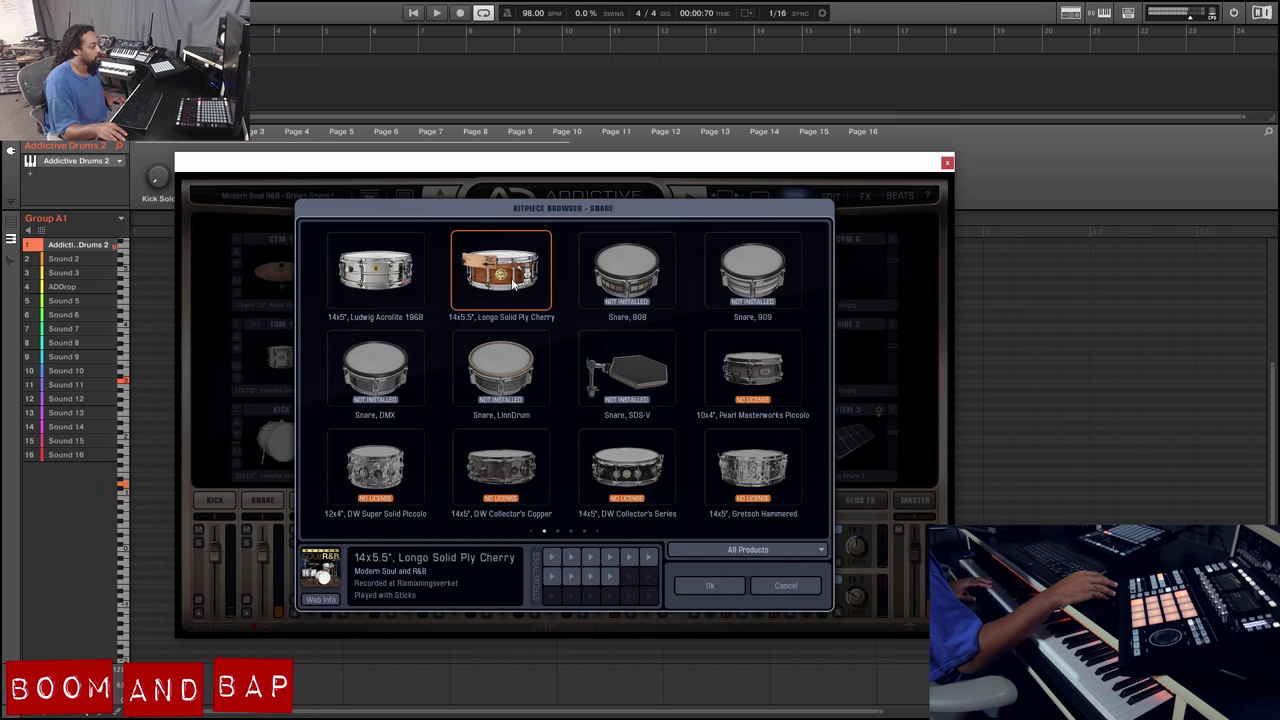
left_click(800, 555)
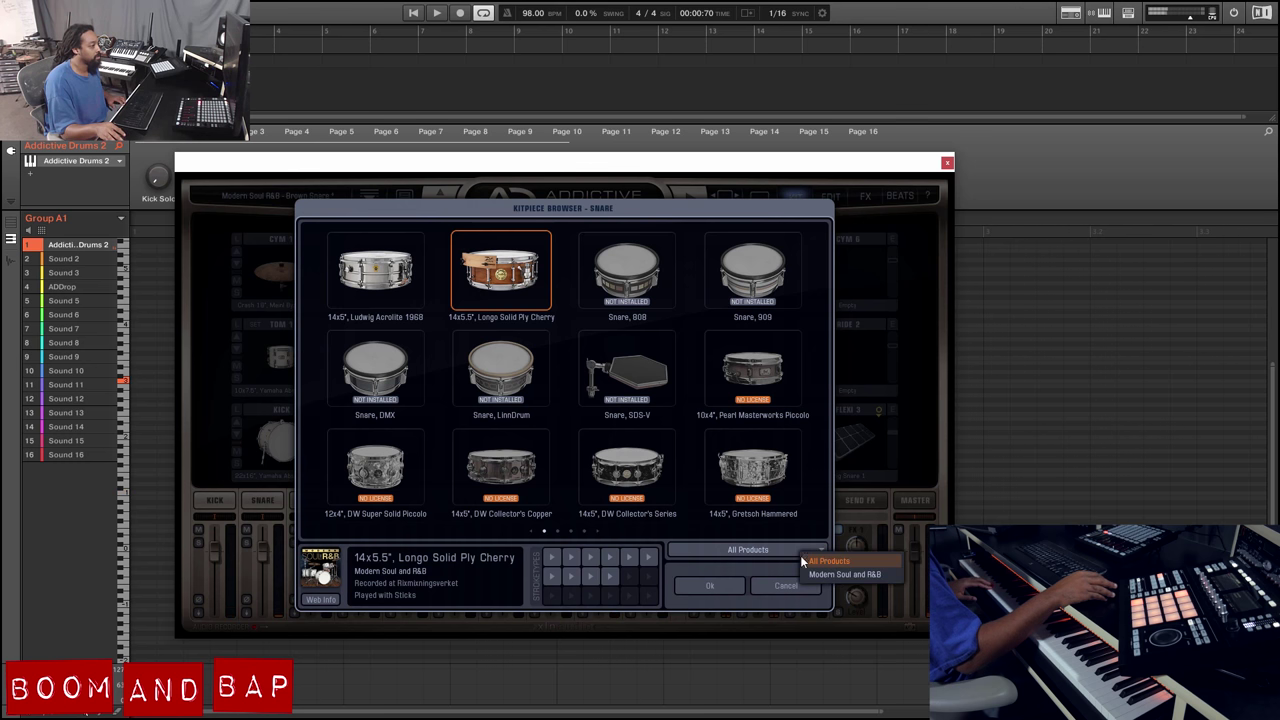
left_click(824, 574)
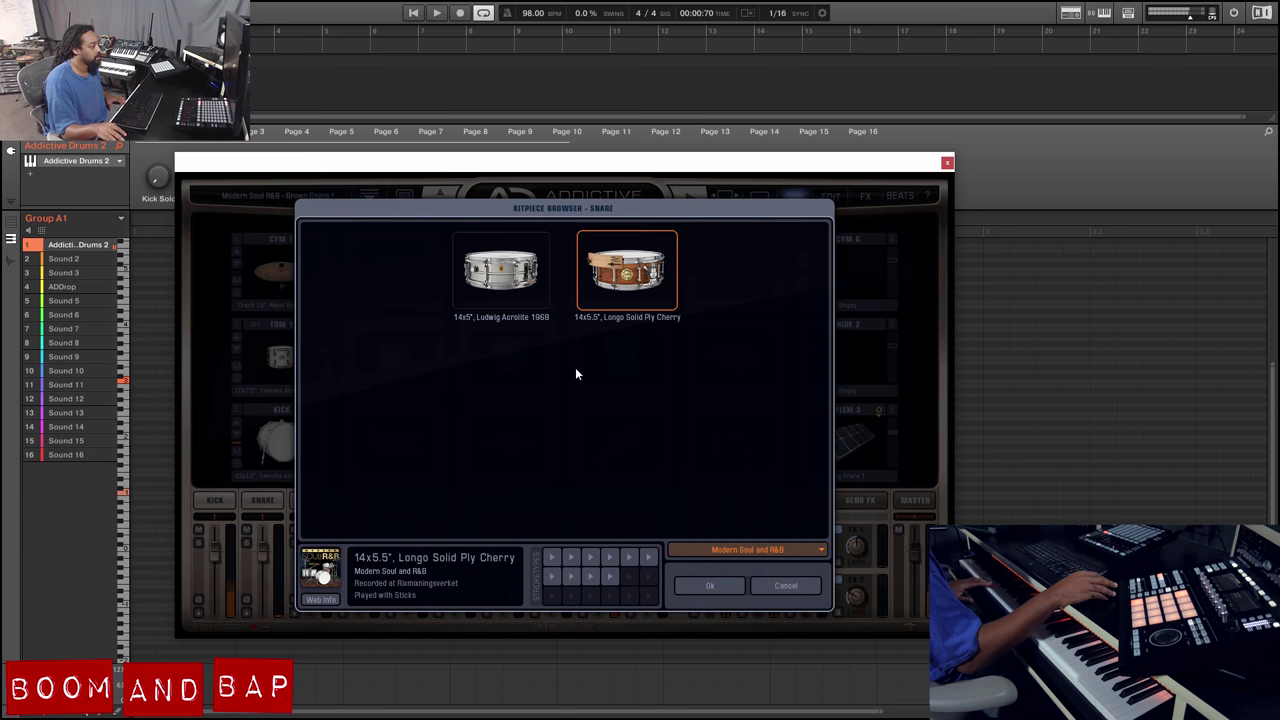
left_click(709, 585)
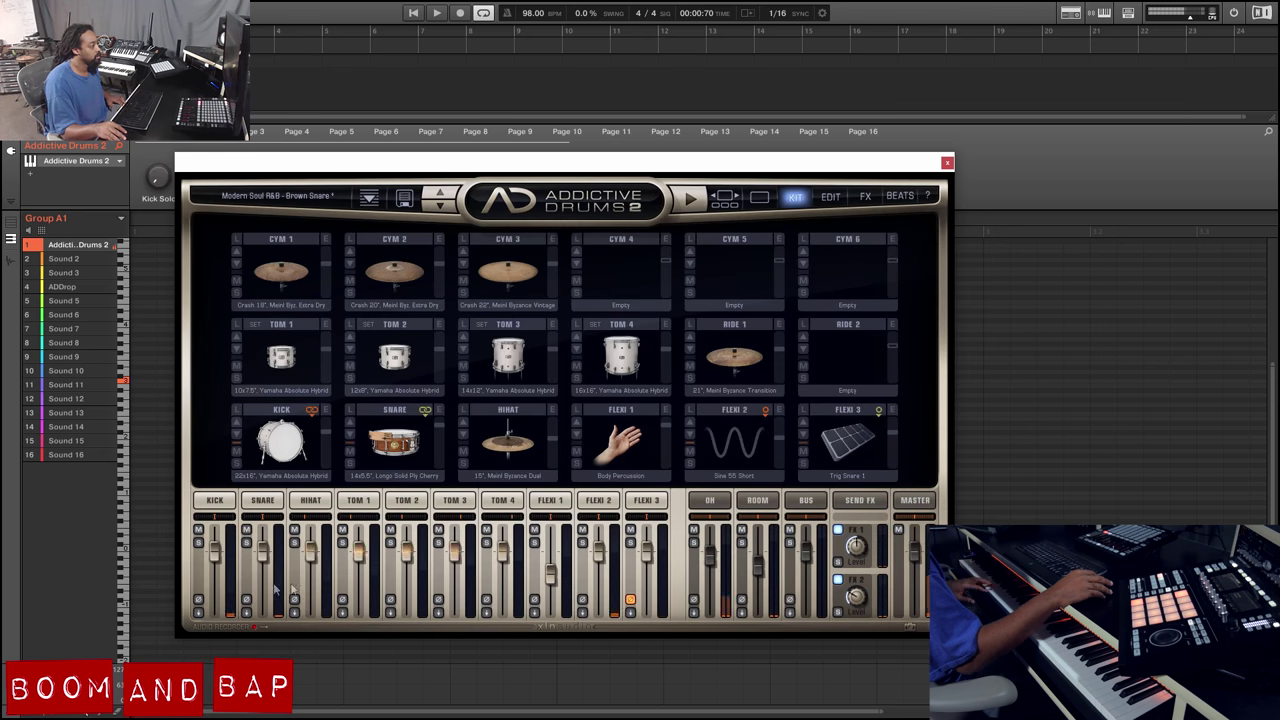
mouse_move(266, 560)
left_click_drag(266, 560, 266, 548)
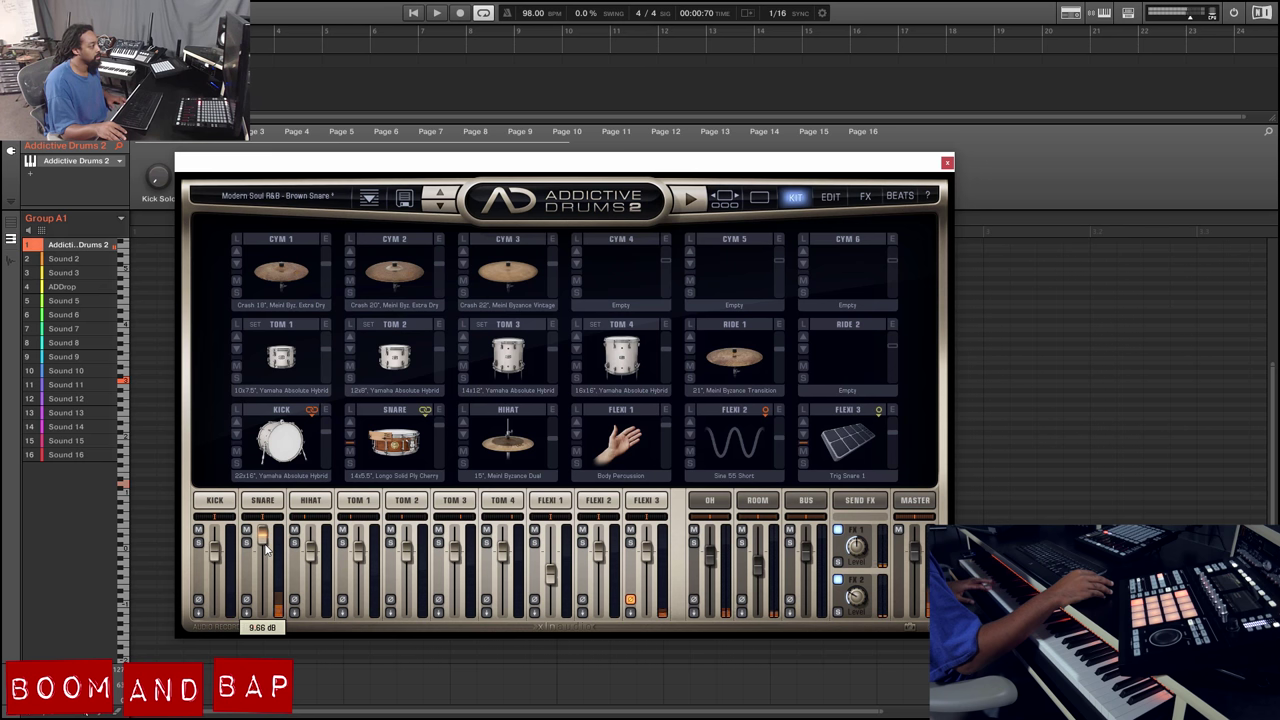
Step: Open the snare for editing and turn on its Noise section with the Vinyl type
left_click(441, 410)
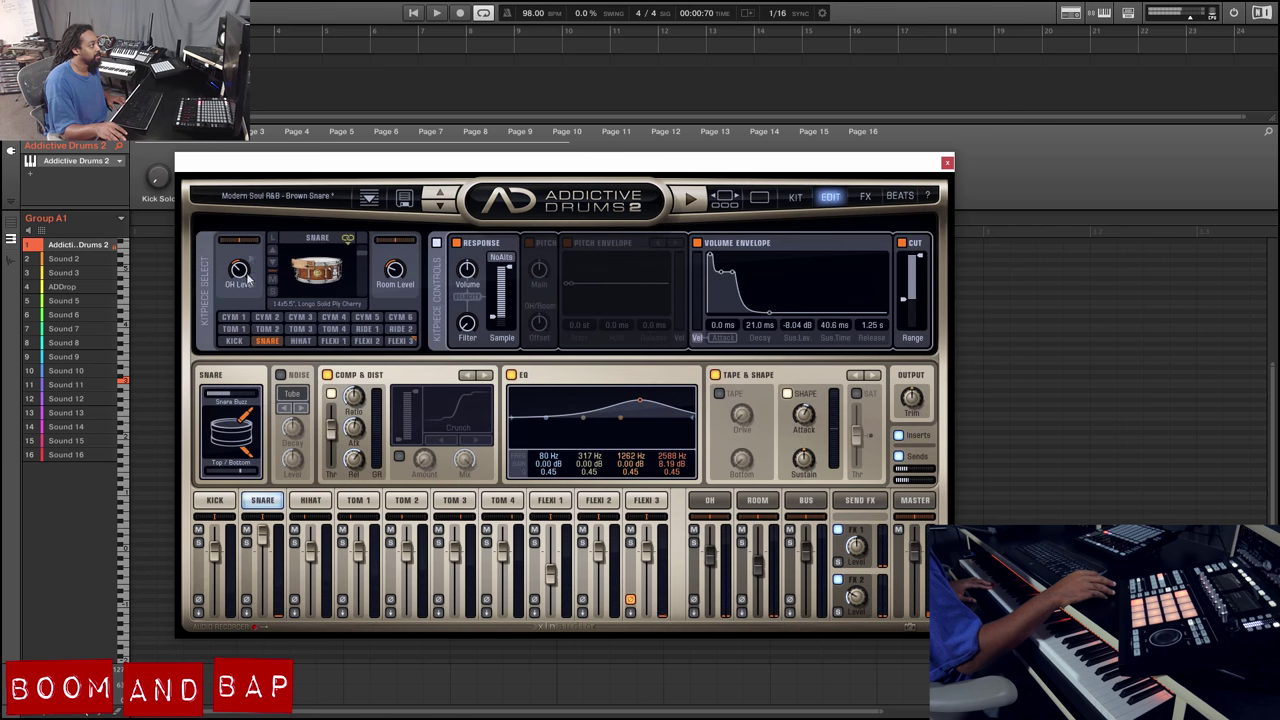
left_click_drag(250, 472, 215, 478)
left_click(281, 376)
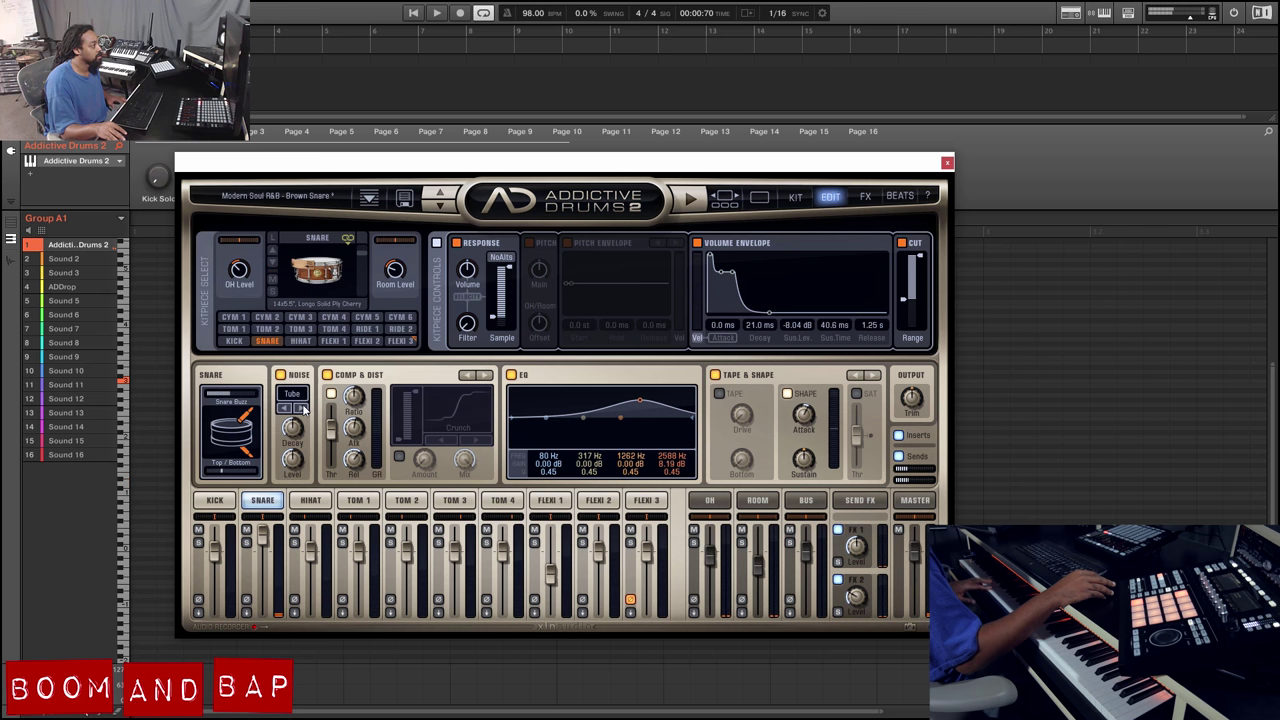
left_click(295, 396)
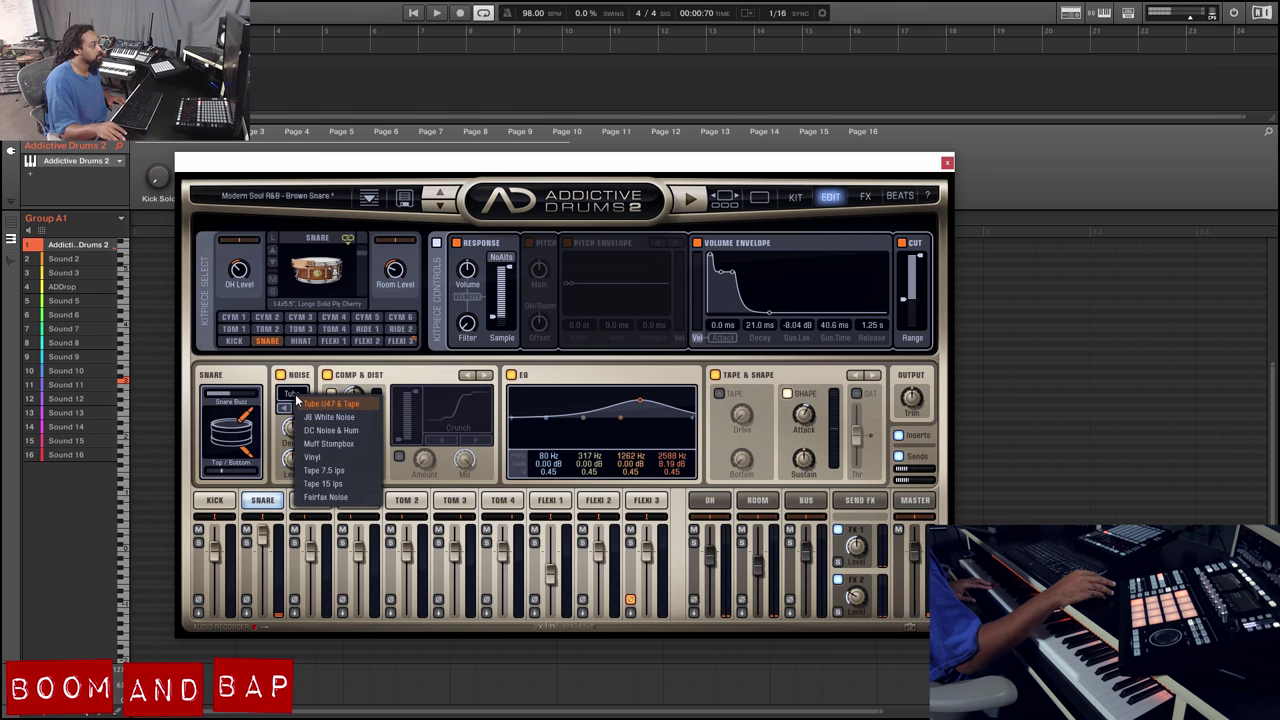
left_click(312, 457)
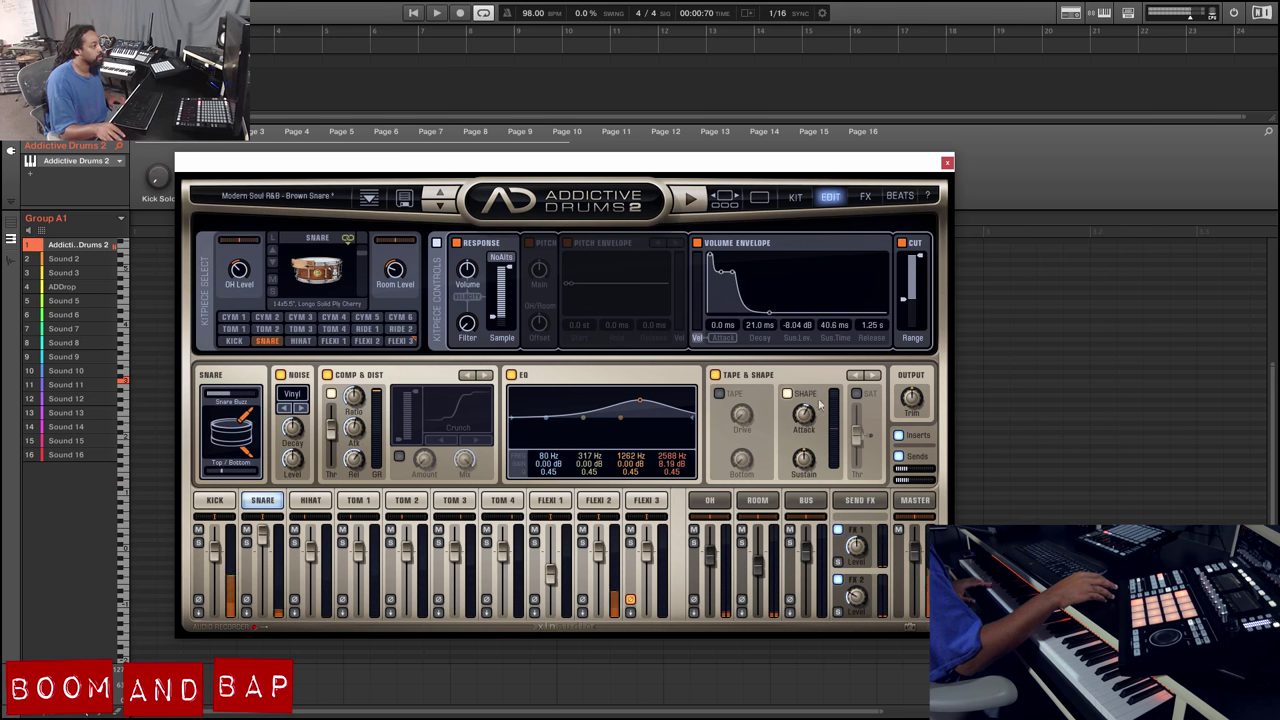
Step: Turn on the Master channel's Cut filter and sweep its upper cutoff down to about 598 Hz and back up fully
left_click(915, 500)
left_click(851, 375)
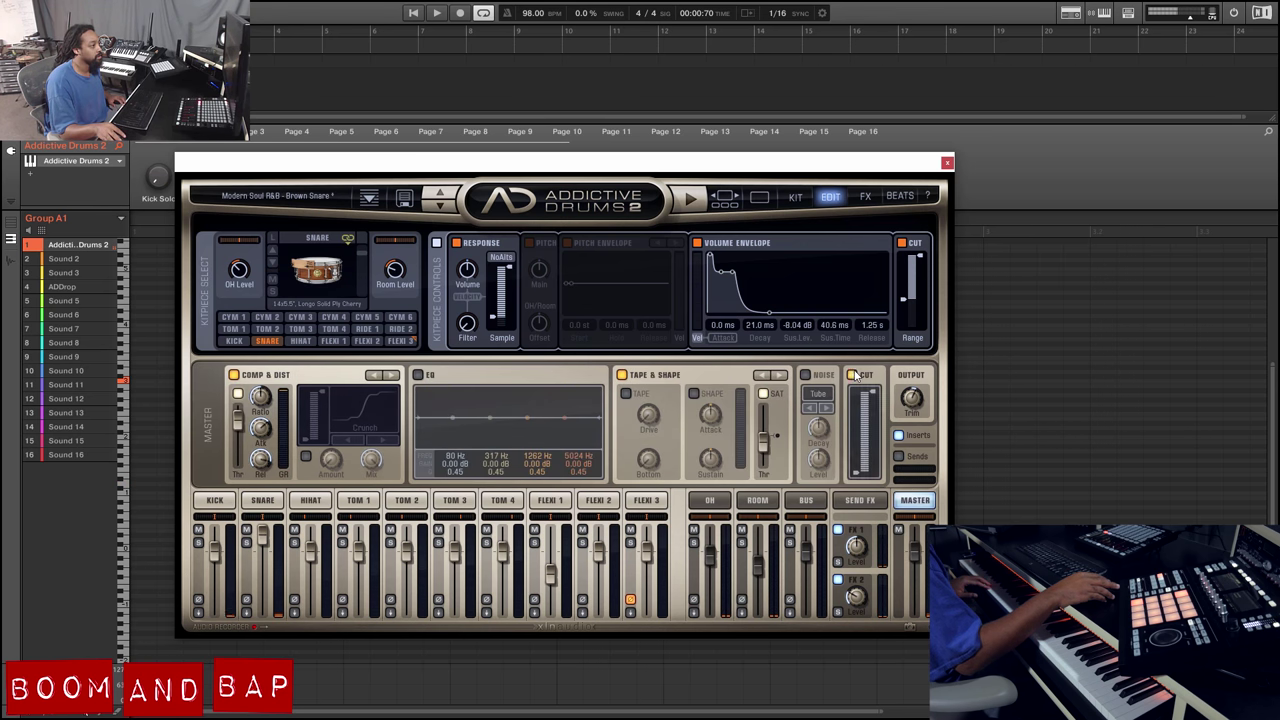
left_click_drag(873, 397, 875, 437)
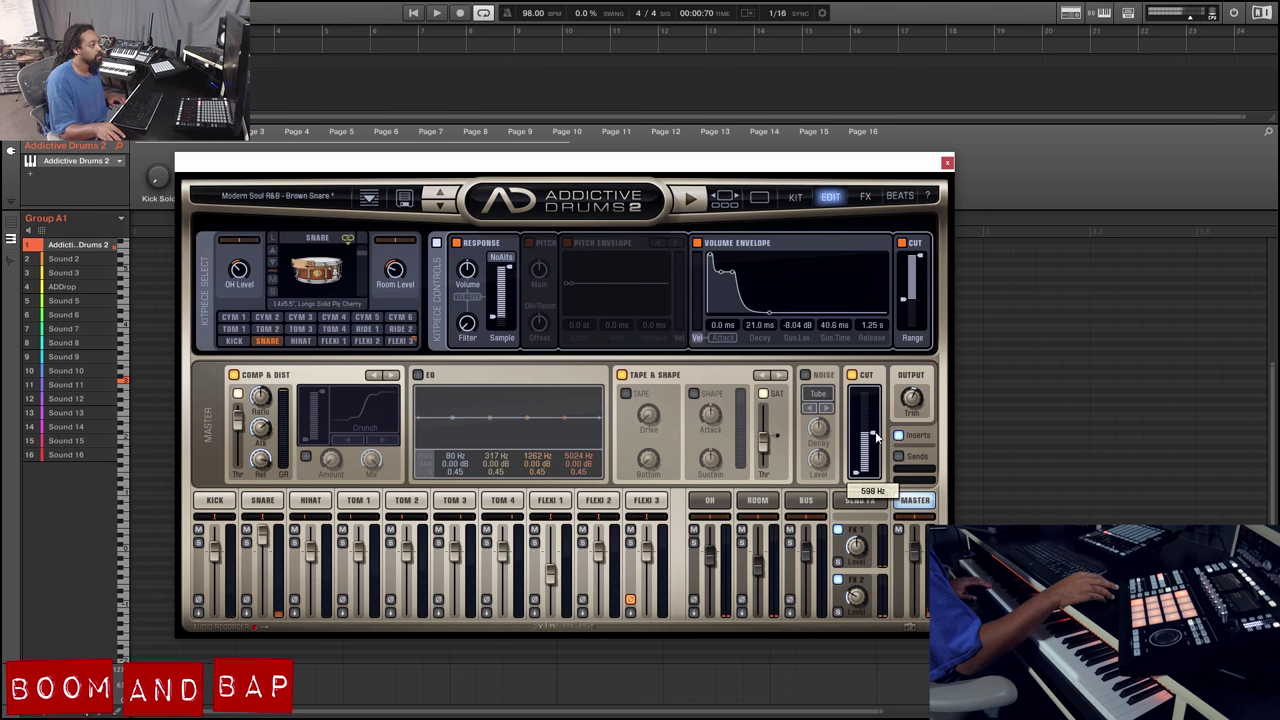
left_click_drag(875, 437, 876, 398)
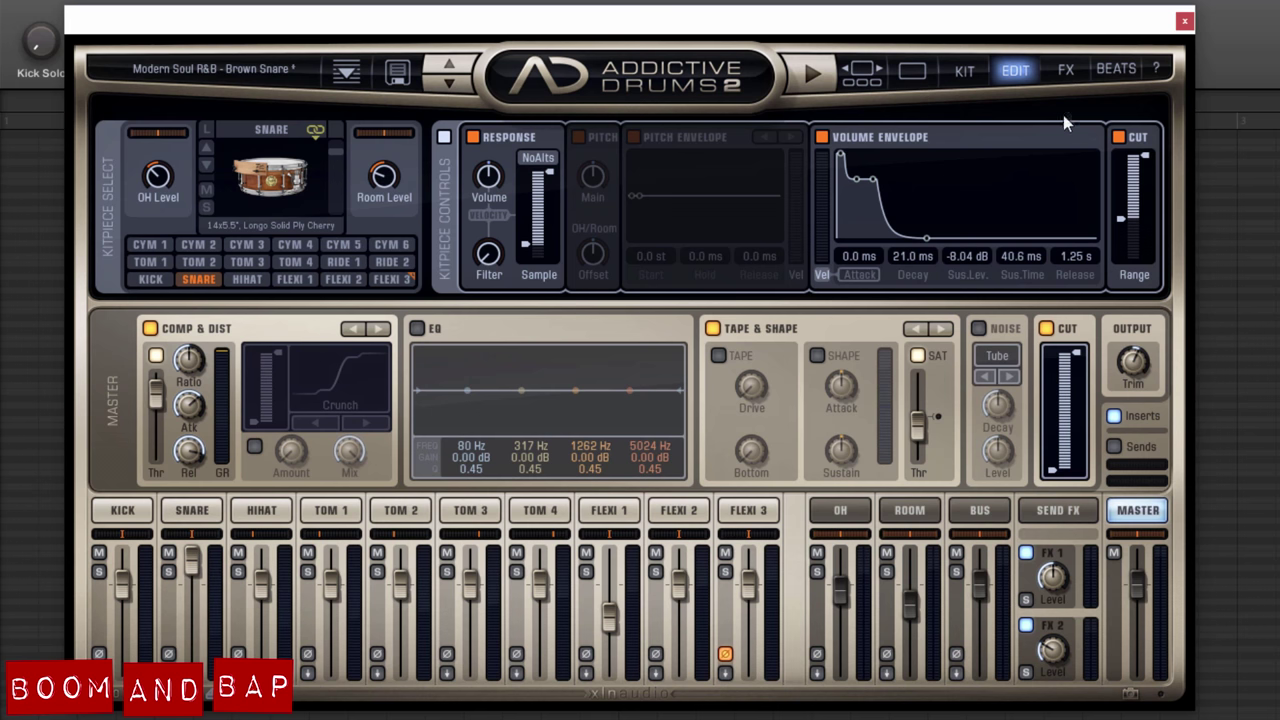
Step: Show the beats library, browse presets by Sound Ideal at the Natural end, and leave the preset browser without loading one
left_click(1105, 71)
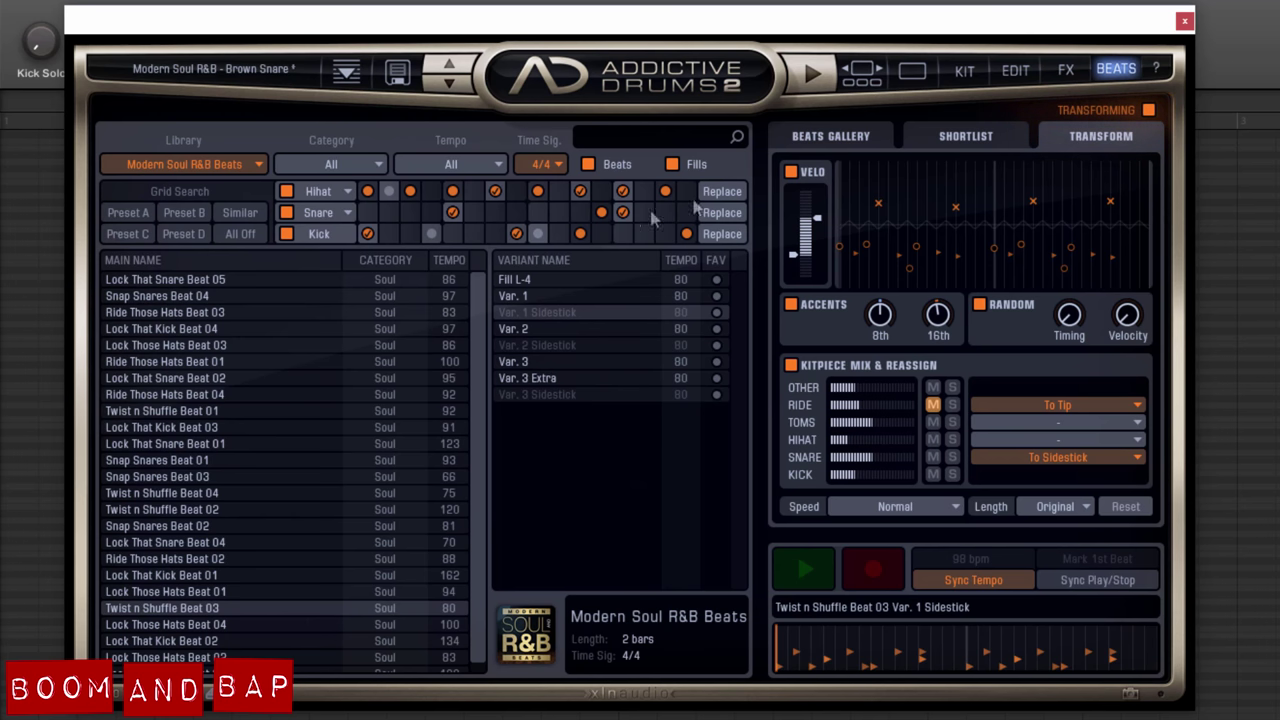
left_click(257, 69)
left_click(244, 149)
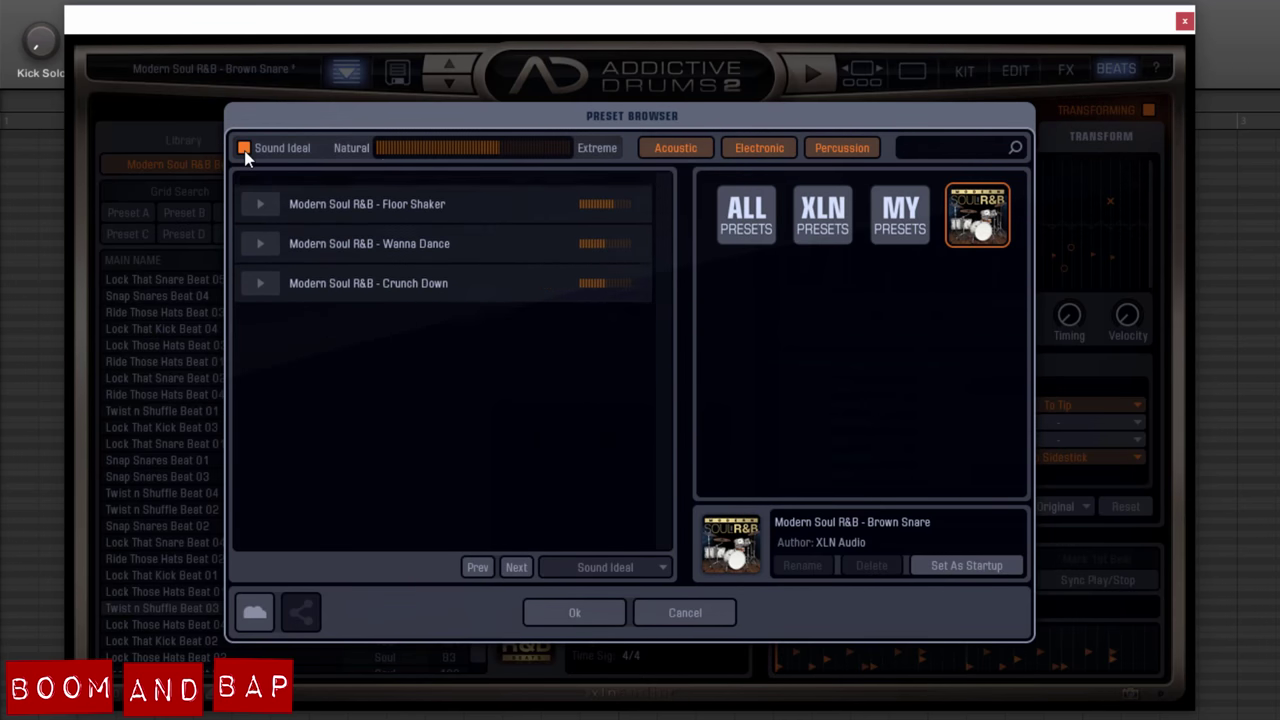
left_click_drag(486, 143, 377, 163)
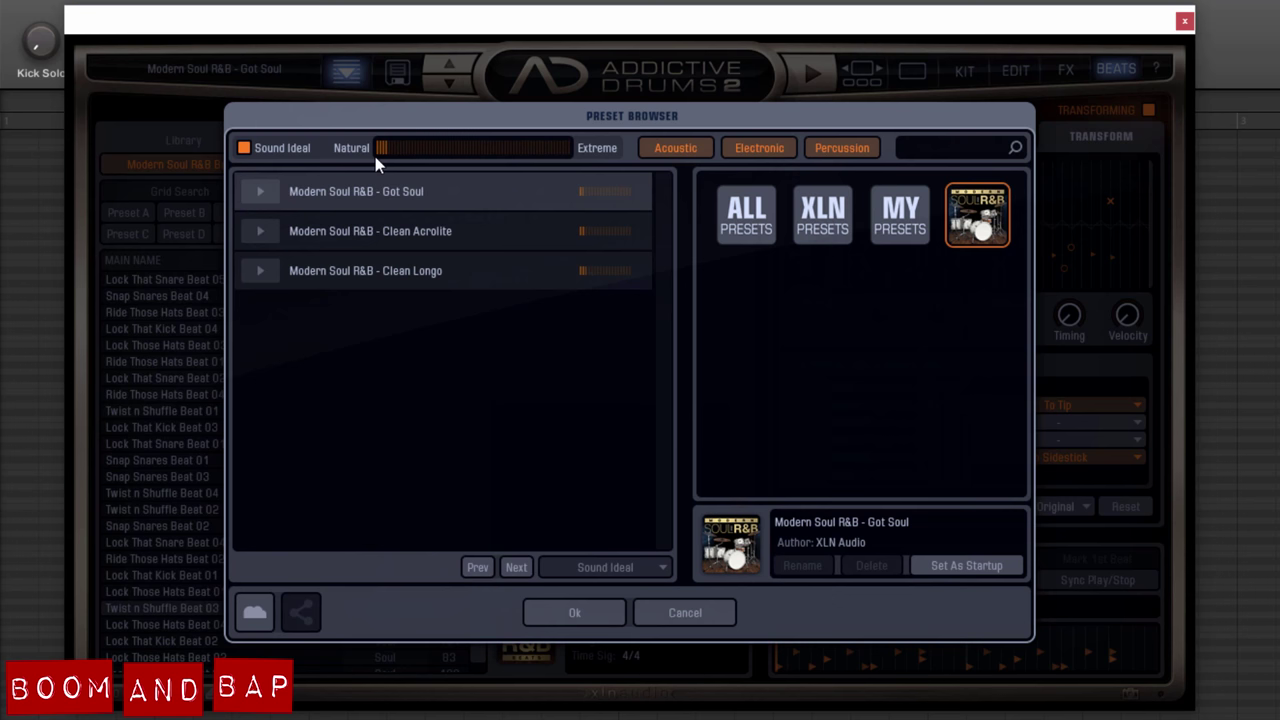
left_click(705, 613)
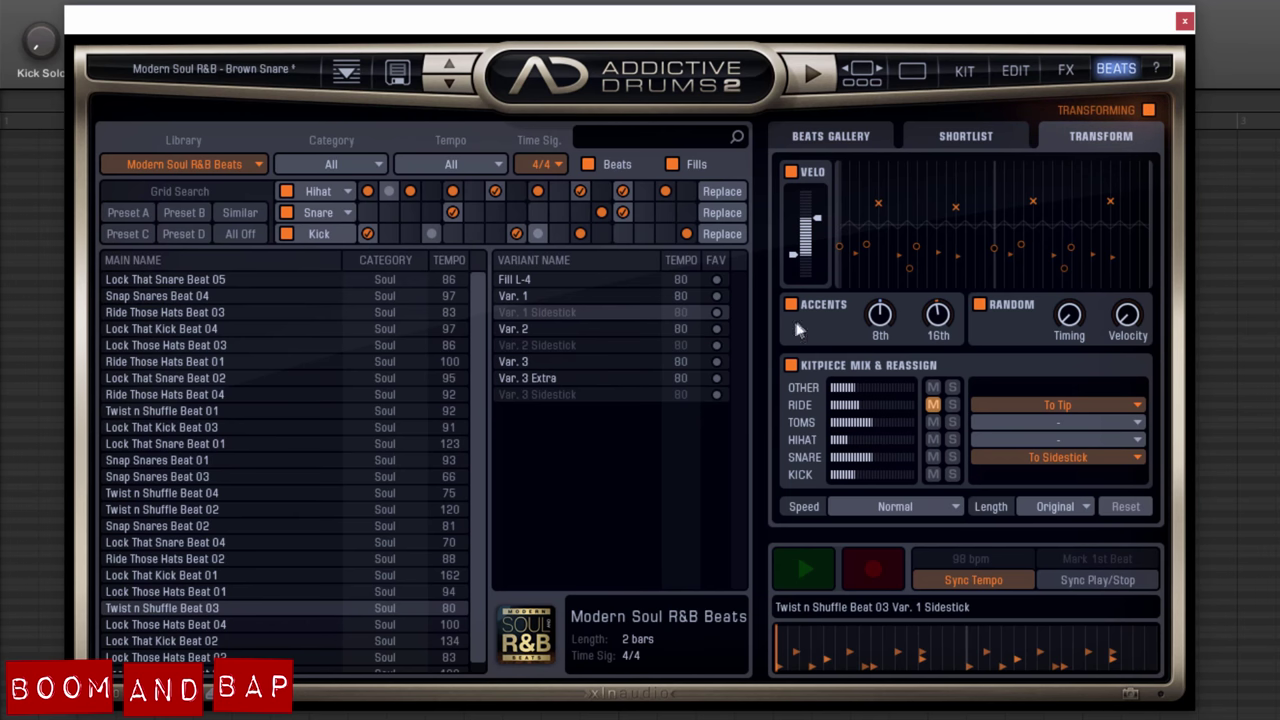
Step: Show the kit page, and review the Addictive Drums 2 bundle offers on the XLN Audio website
left_click(963, 73)
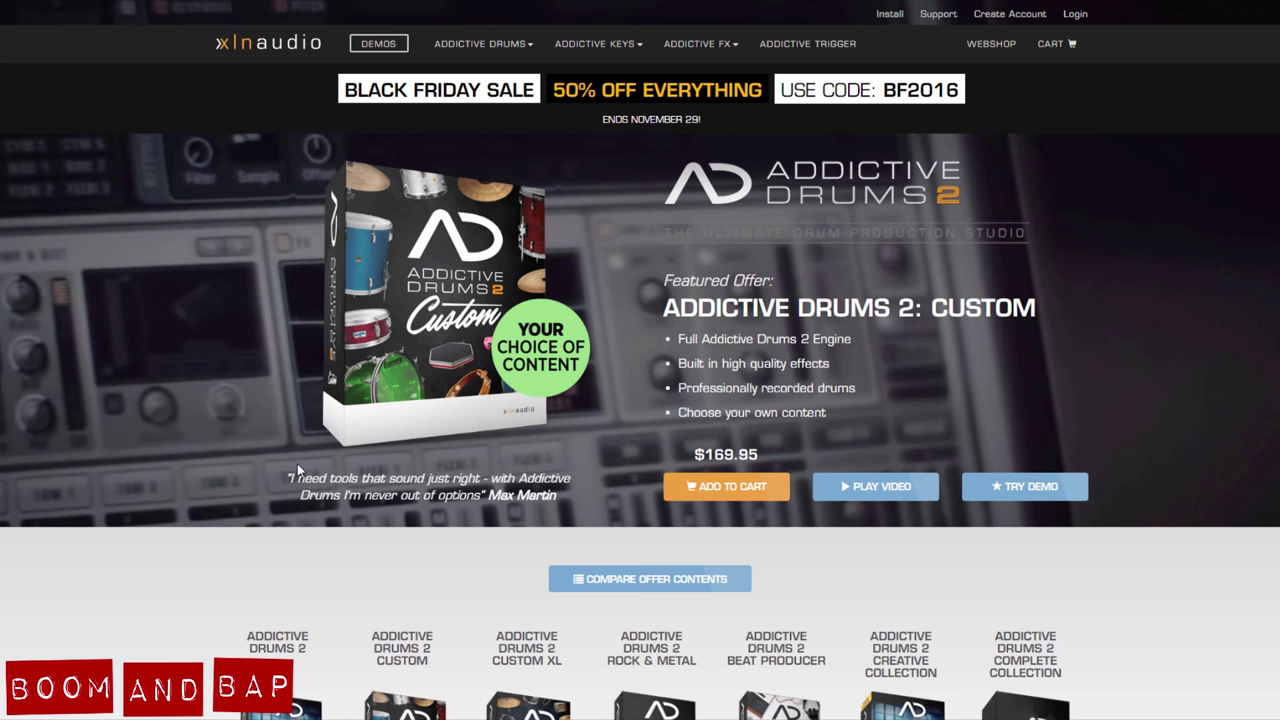
scroll(195, 517, "down", 3)
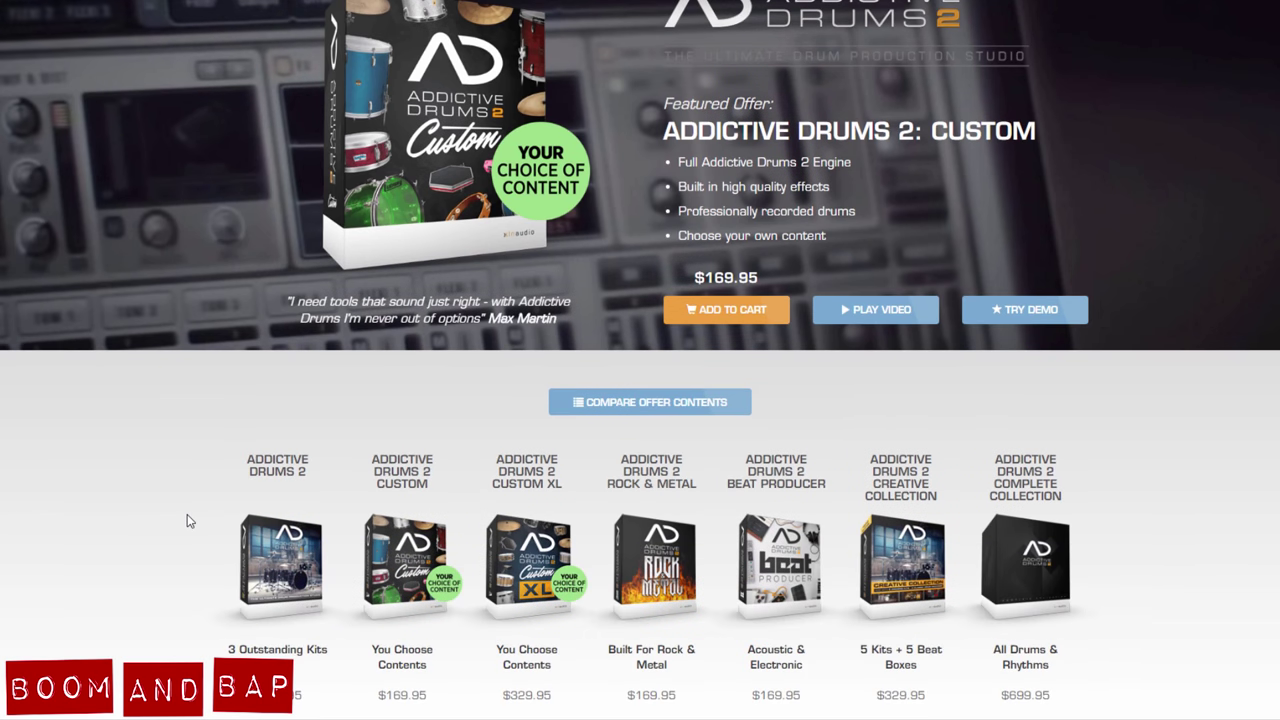
Step: Examine the Addictive Drums 2 product page, covering the bundle offers and prices, the plugin page previews and the feature descriptions
scroll(187, 514, "down", 1)
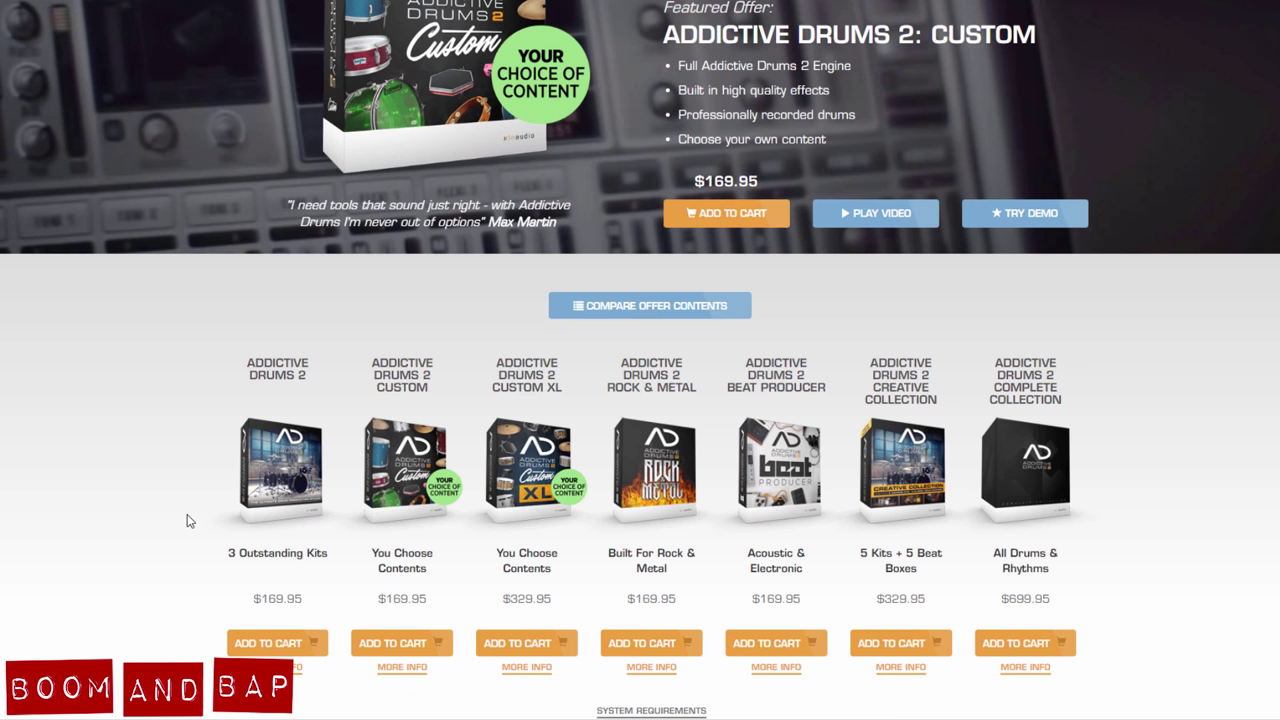
scroll(187, 520, "down", 1)
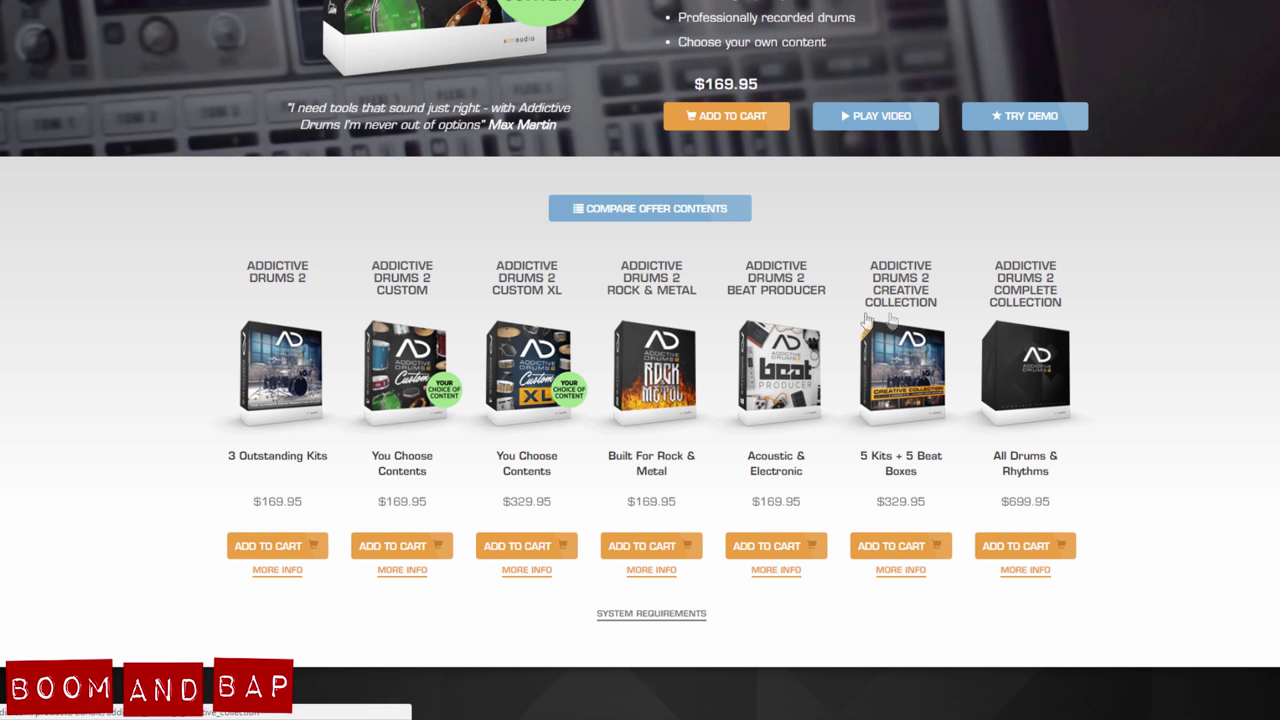
scroll(936, 358, "down", 2)
scroll(936, 358, "down", 10)
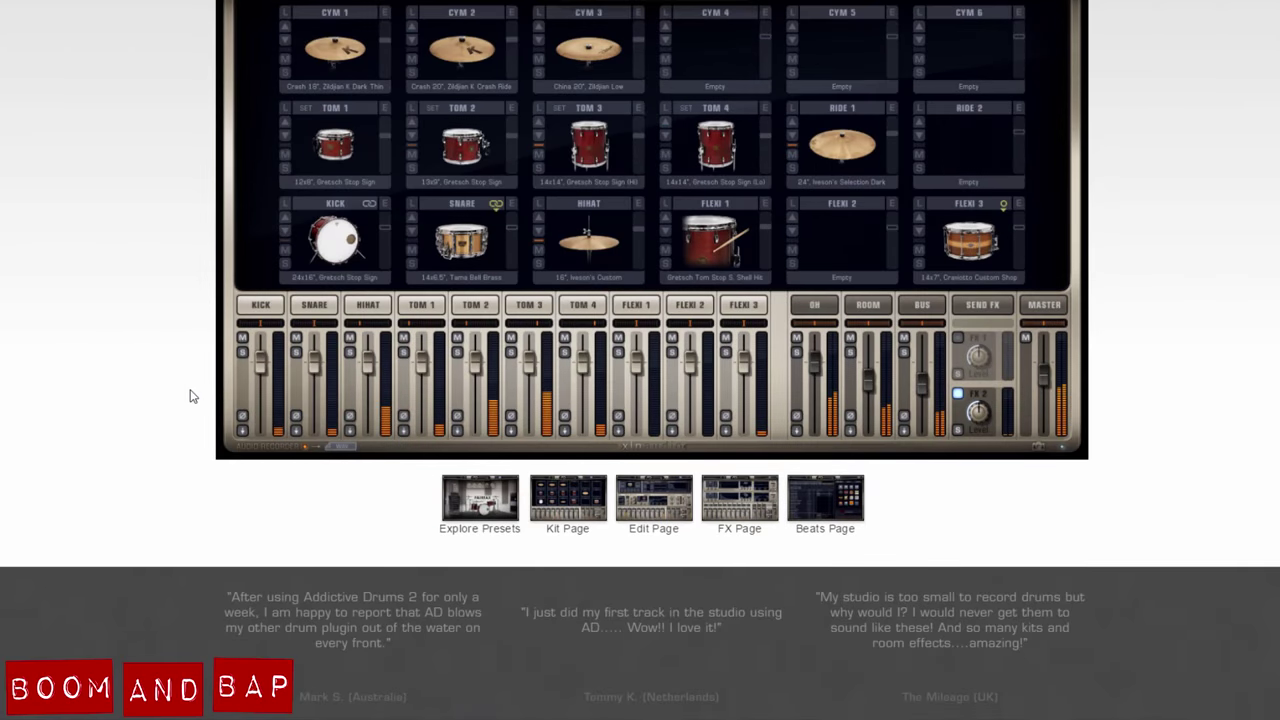
scroll(193, 396, "down", 2)
scroll(193, 396, "down", 15)
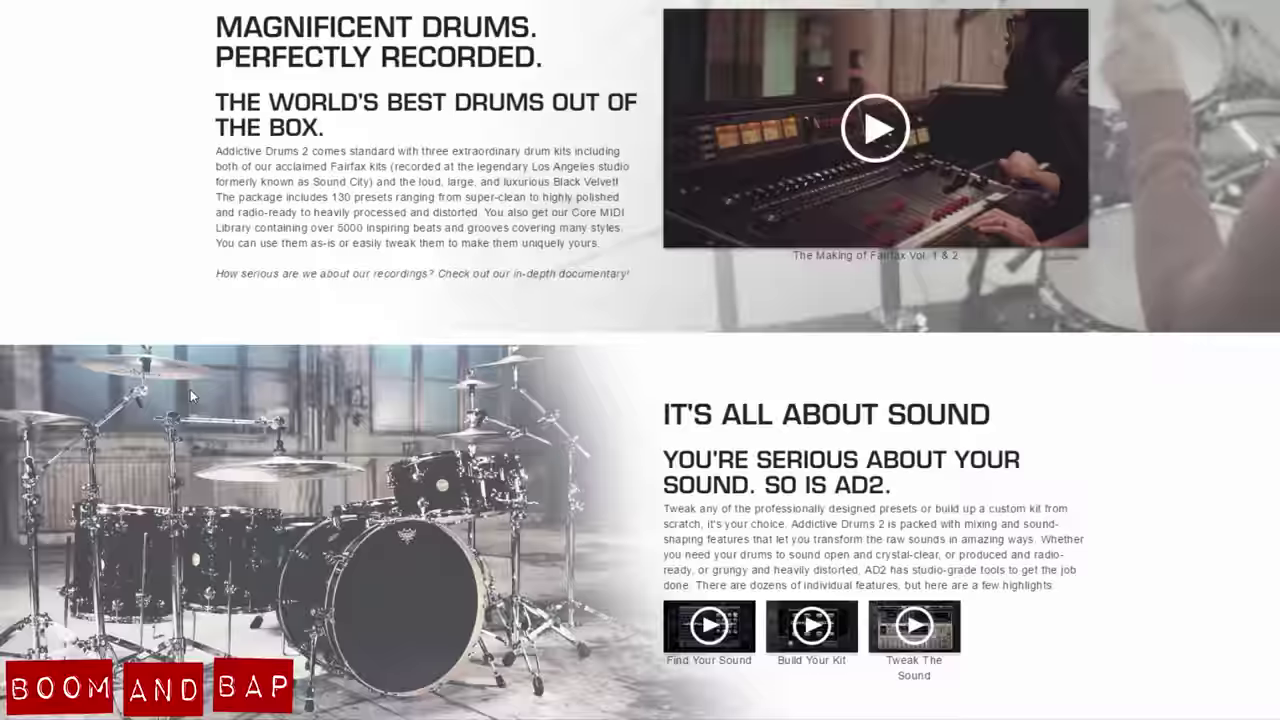
scroll(193, 396, "down", 5)
scroll(193, 396, "up", 20)
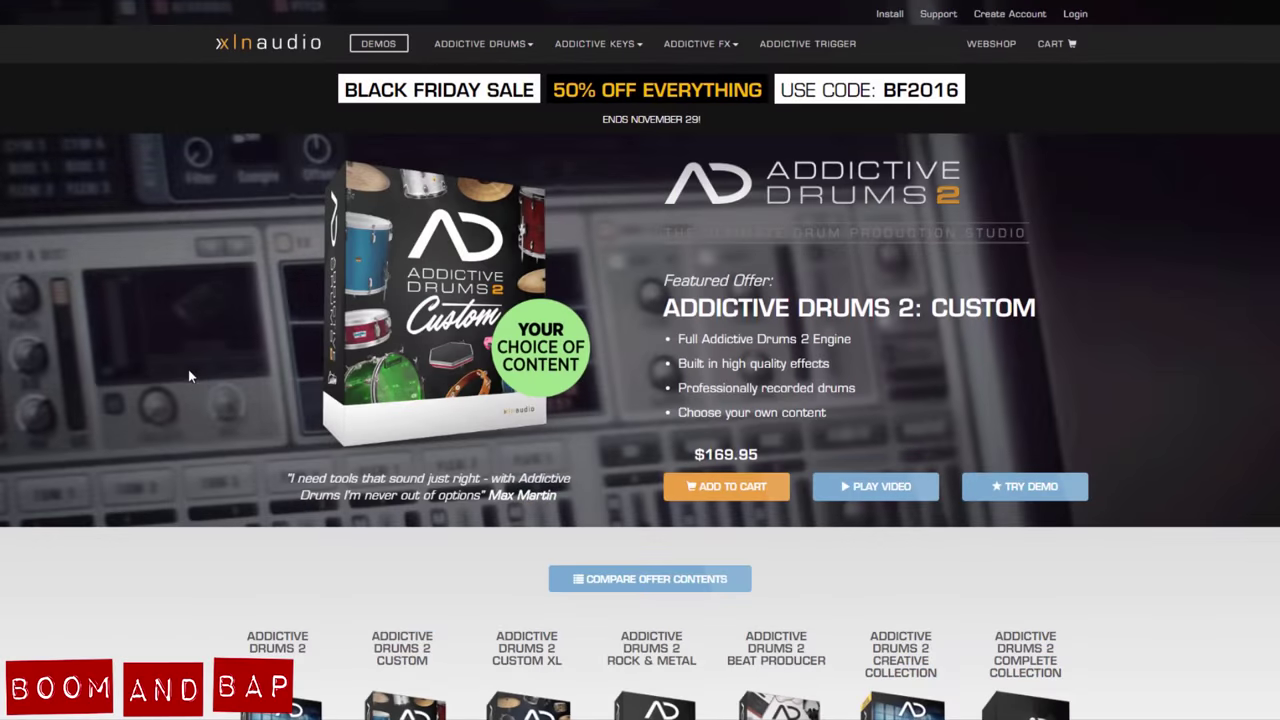
Step: Show the Addictive Drums 2 Kitpiece Paks in the XLN Audio webshop and look through the individual drum offers
left_click(524, 50)
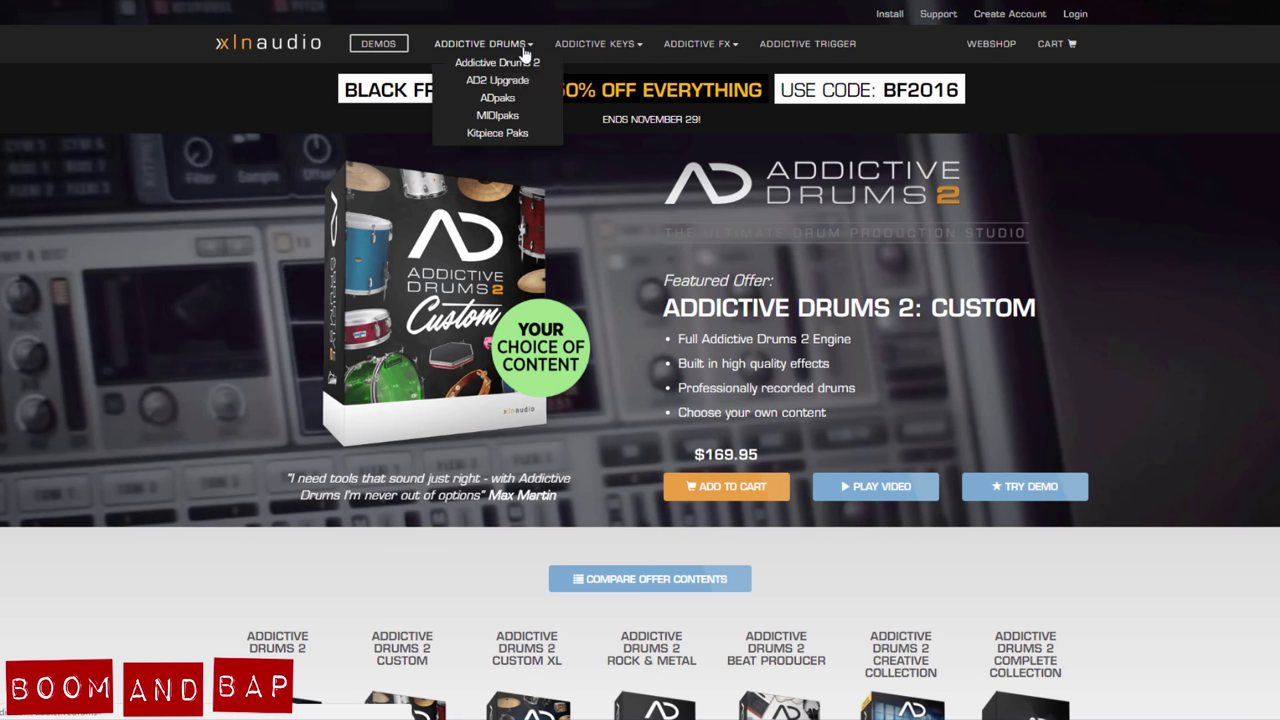
left_click(513, 133)
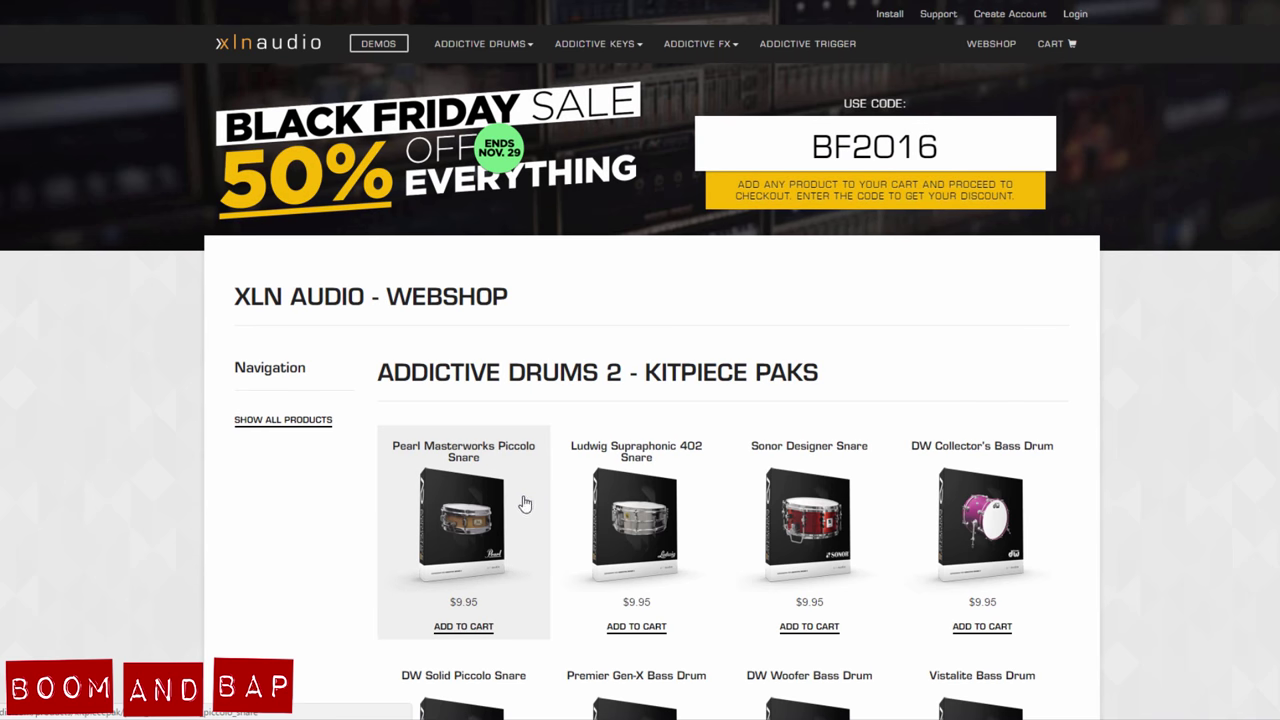
scroll(485, 520, "down", 1)
scroll(429, 509, "down", 3)
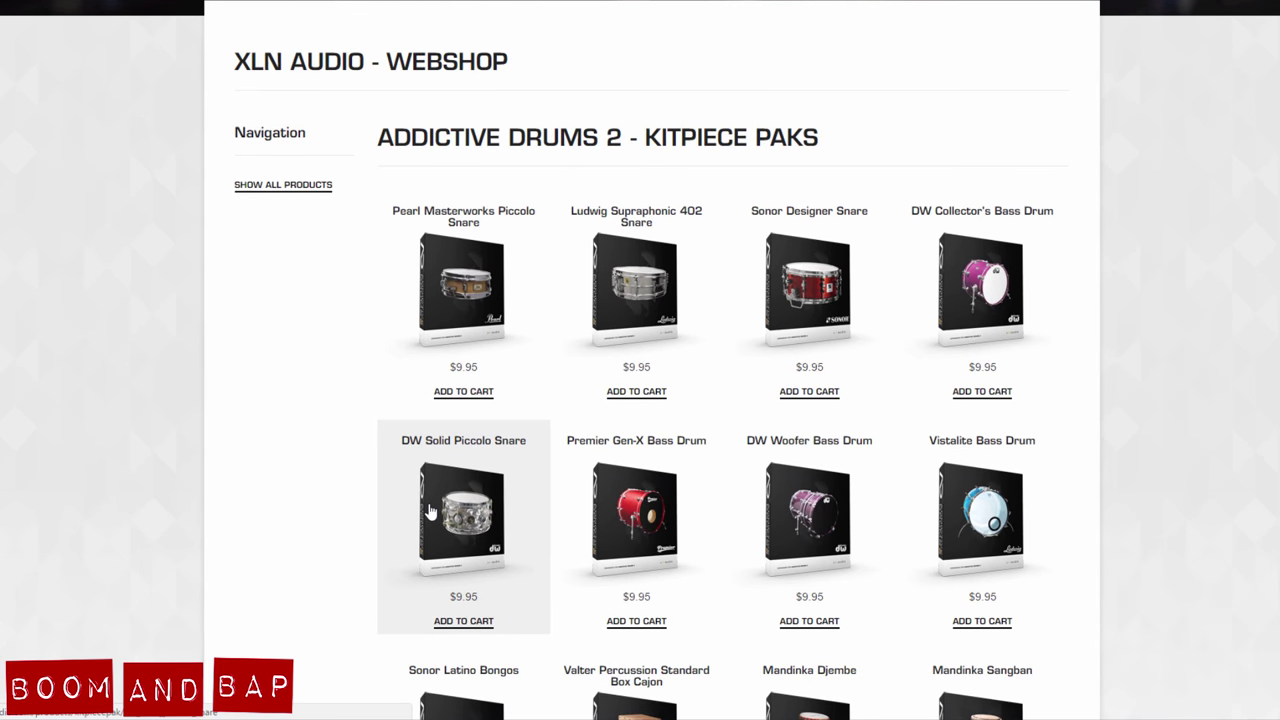
scroll(430, 505, "down", 2)
scroll(430, 502, "up", 5)
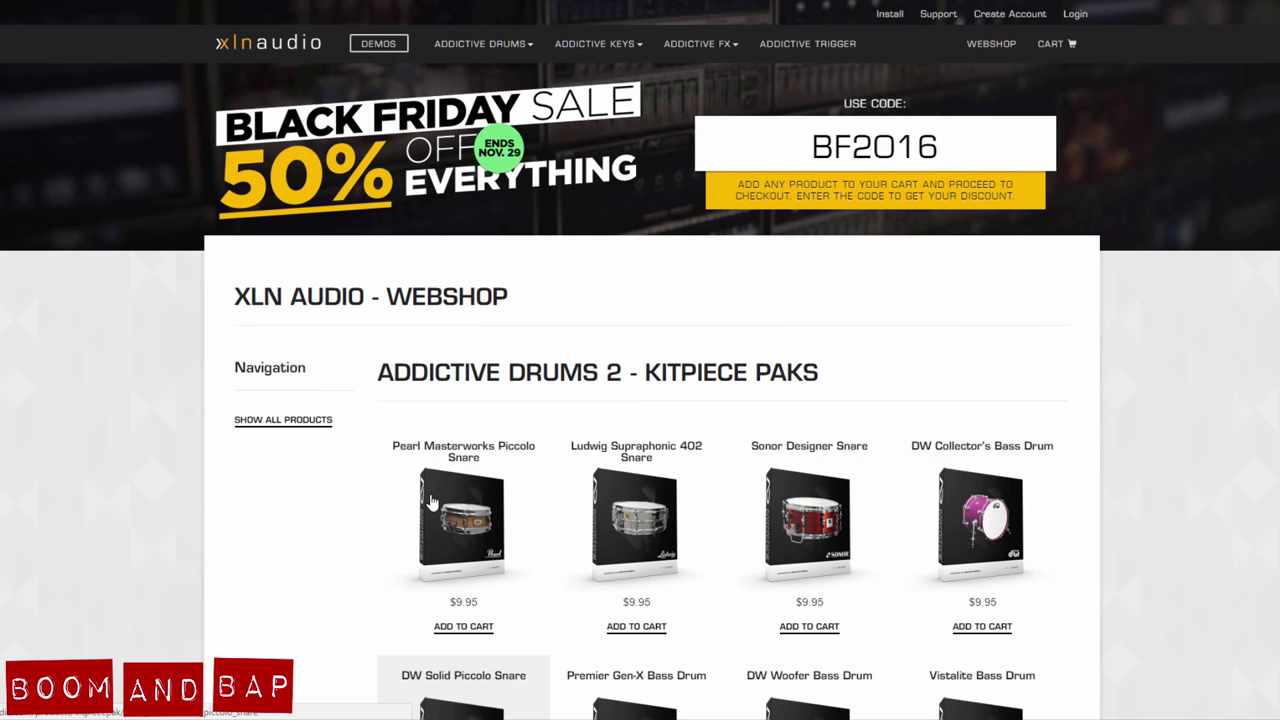